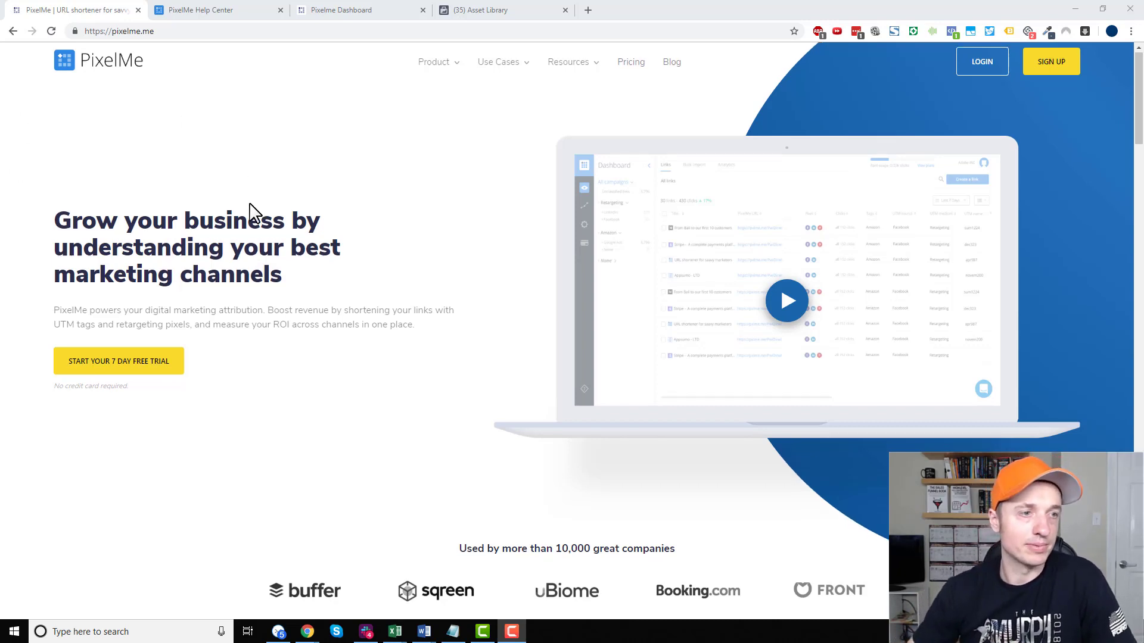
Look through the PixelMe homepage from its feature overview to the footer, and view the PixelMe Help Center.
{"action": "scroll", "coordinate": [250, 212], "scroll_direction": "down", "scroll_amount": 2}
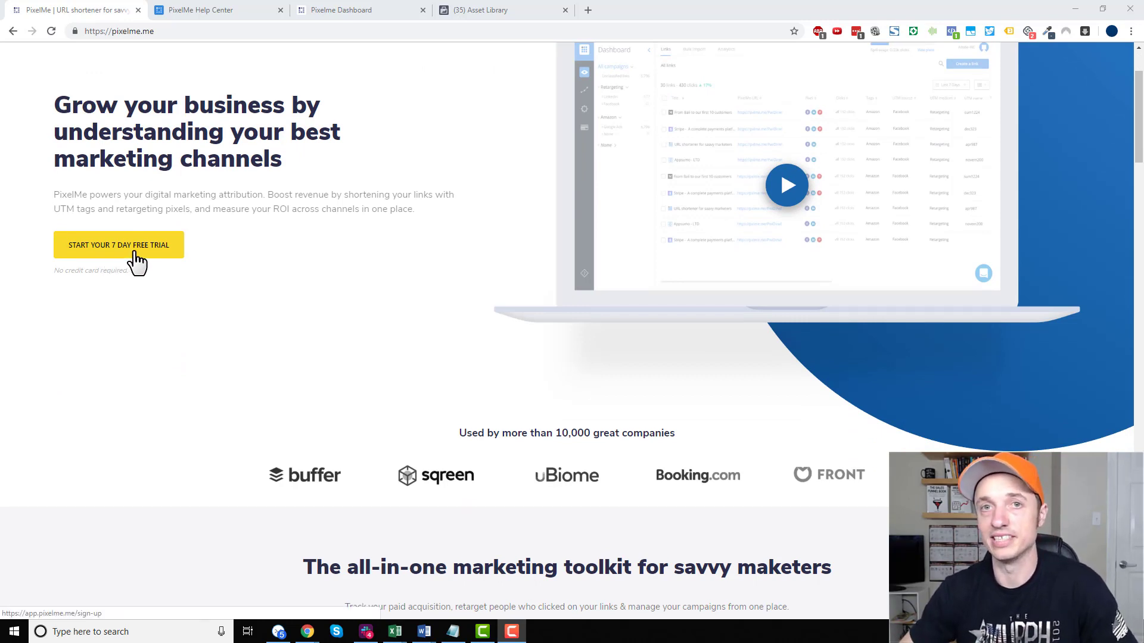
{"action": "scroll", "coordinate": [138, 262], "scroll_direction": "down", "scroll_amount": 6}
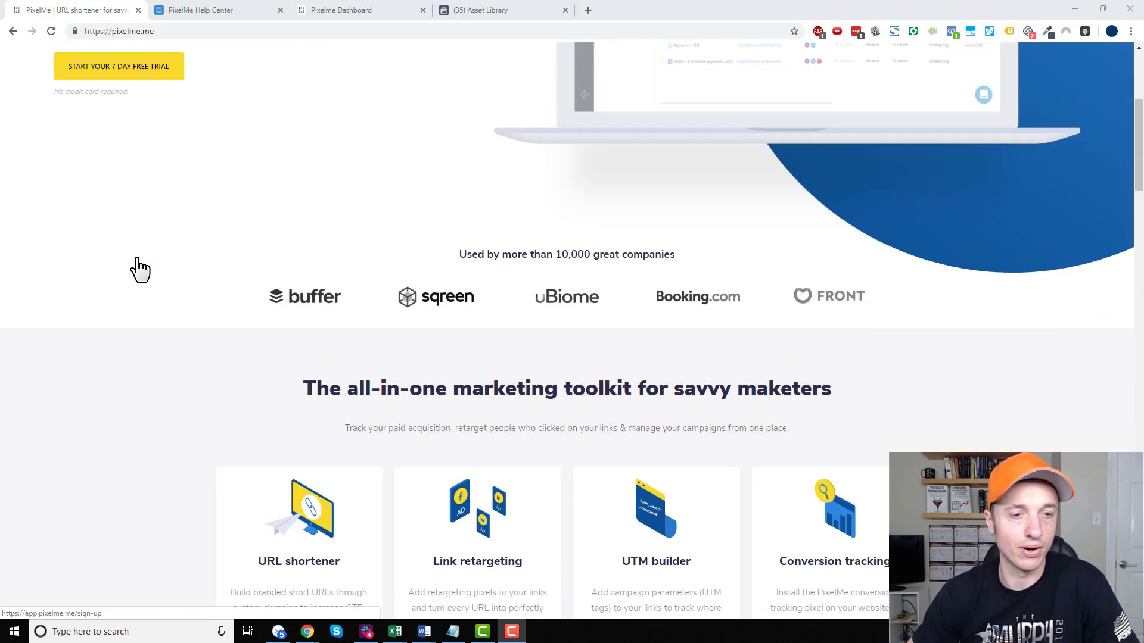
{"action": "scroll", "coordinate": [140, 369], "scroll_direction": "down", "scroll_amount": 2}
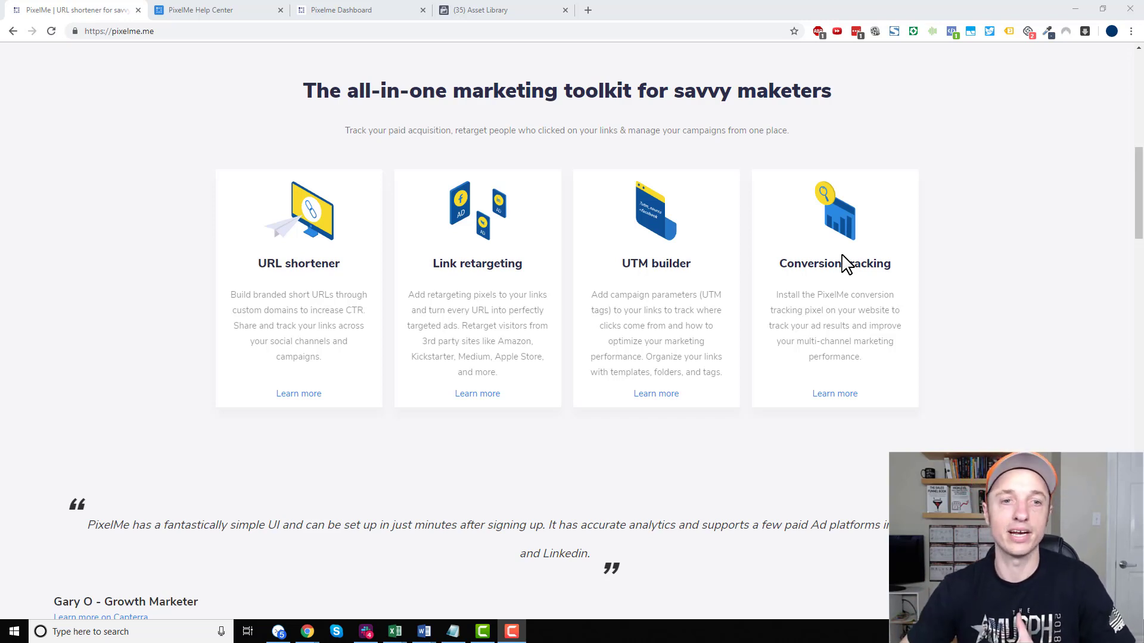
{"action": "scroll", "coordinate": [846, 264], "scroll_direction": "down", "scroll_amount": 8}
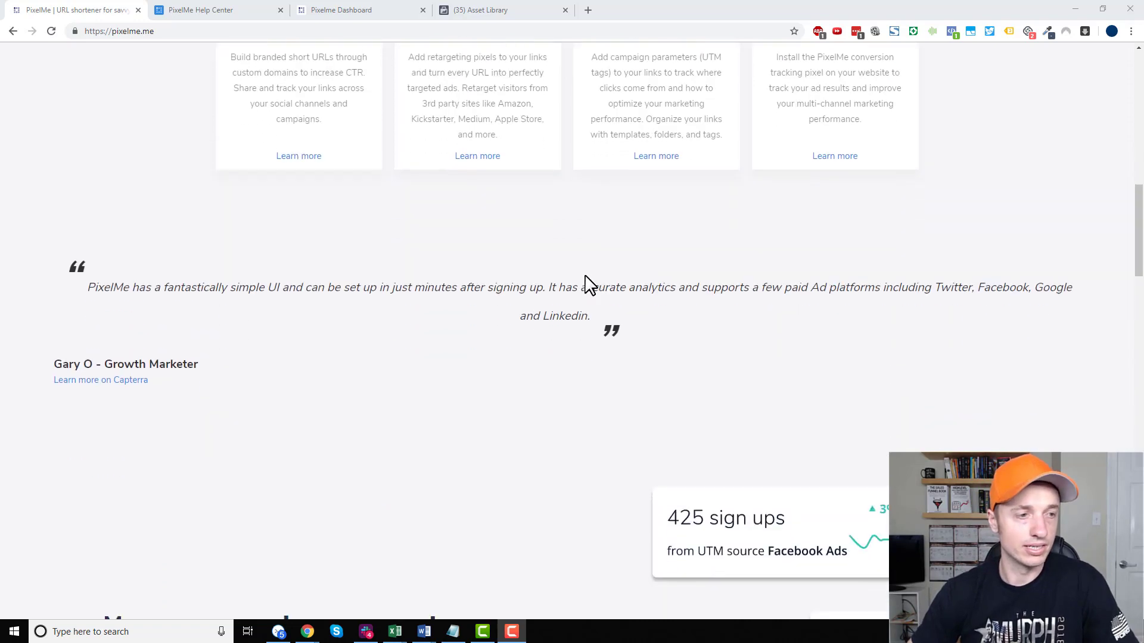
{"action": "scroll", "coordinate": [789, 262], "scroll_direction": "down", "scroll_amount": 19}
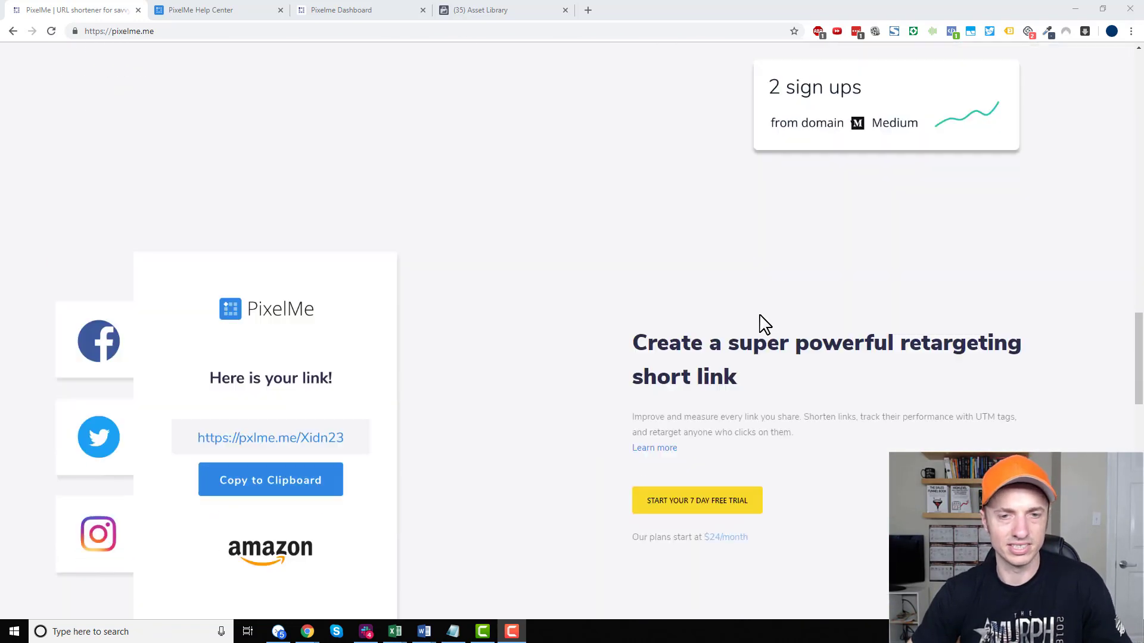
{"action": "scroll", "coordinate": [749, 341], "scroll_direction": "down", "scroll_amount": 10}
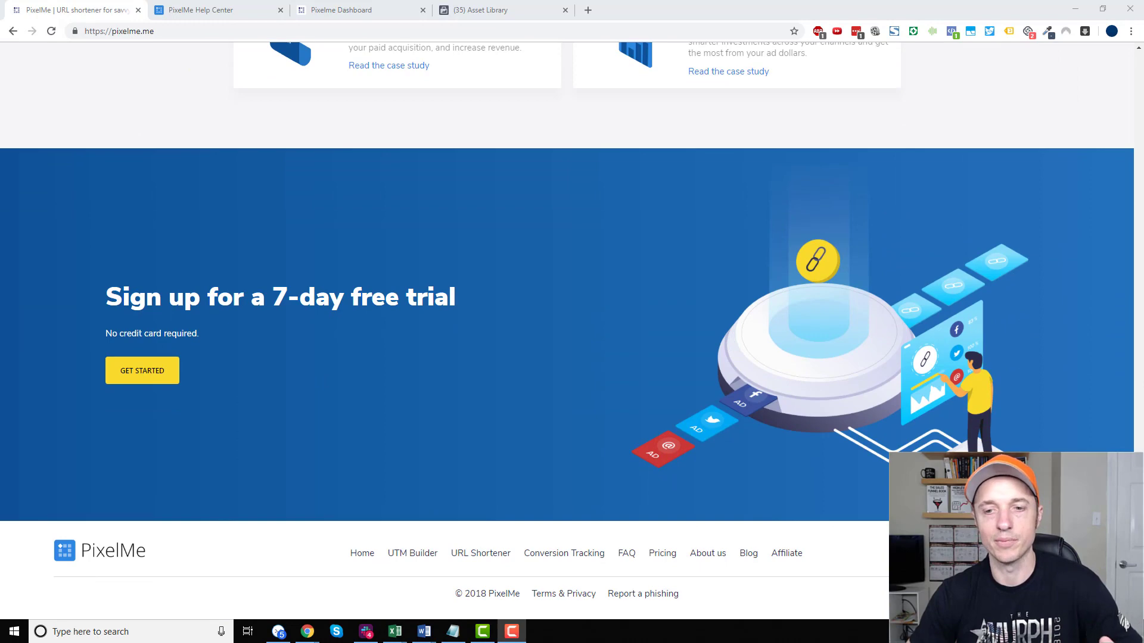
{"action": "left_click_drag", "start_coordinate": [1137, 566], "coordinate": [1116, 69]}
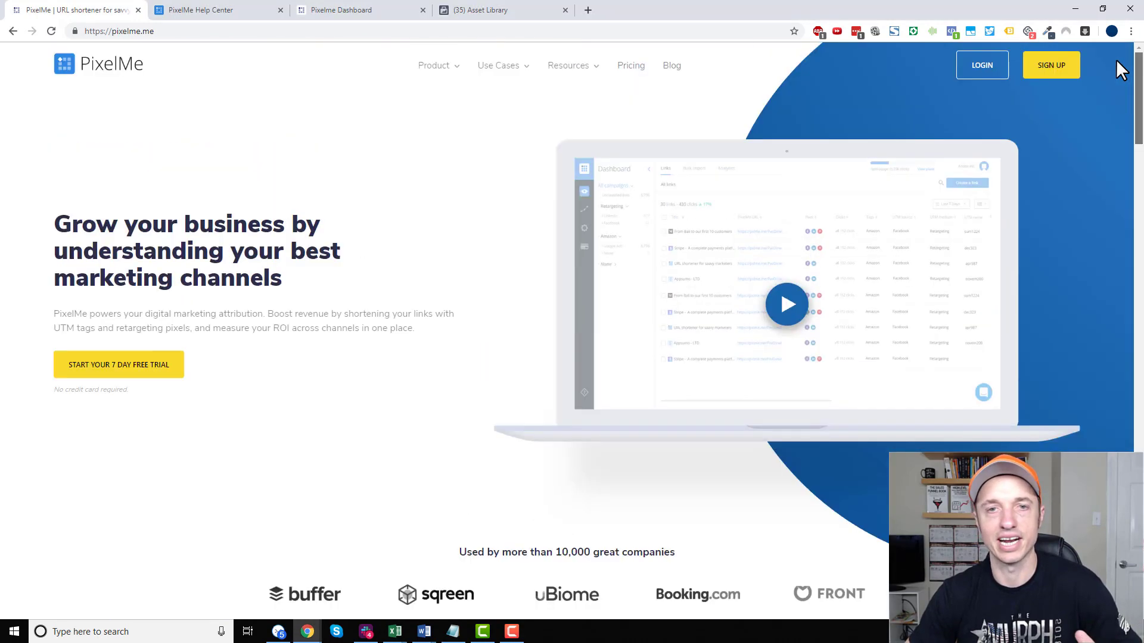
{"action": "left_click", "coordinate": [226, 8]}
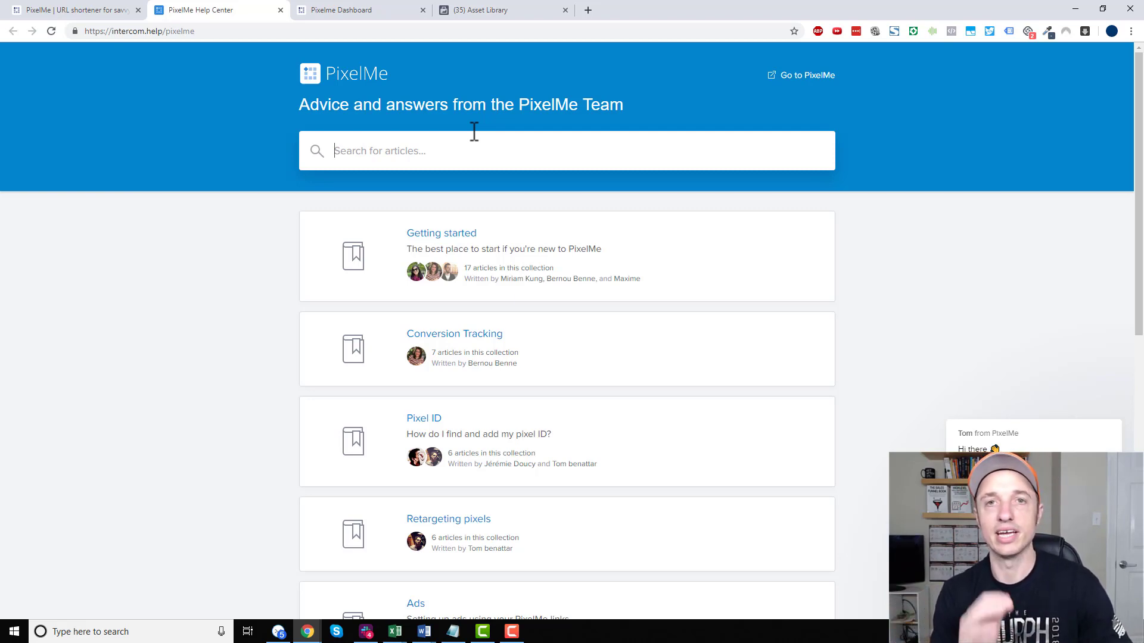
Switch to the PixelMe dashboard and examine the list of tracked links and their click, pixel and UTM columns.
{"action": "left_click", "coordinate": [365, 17]}
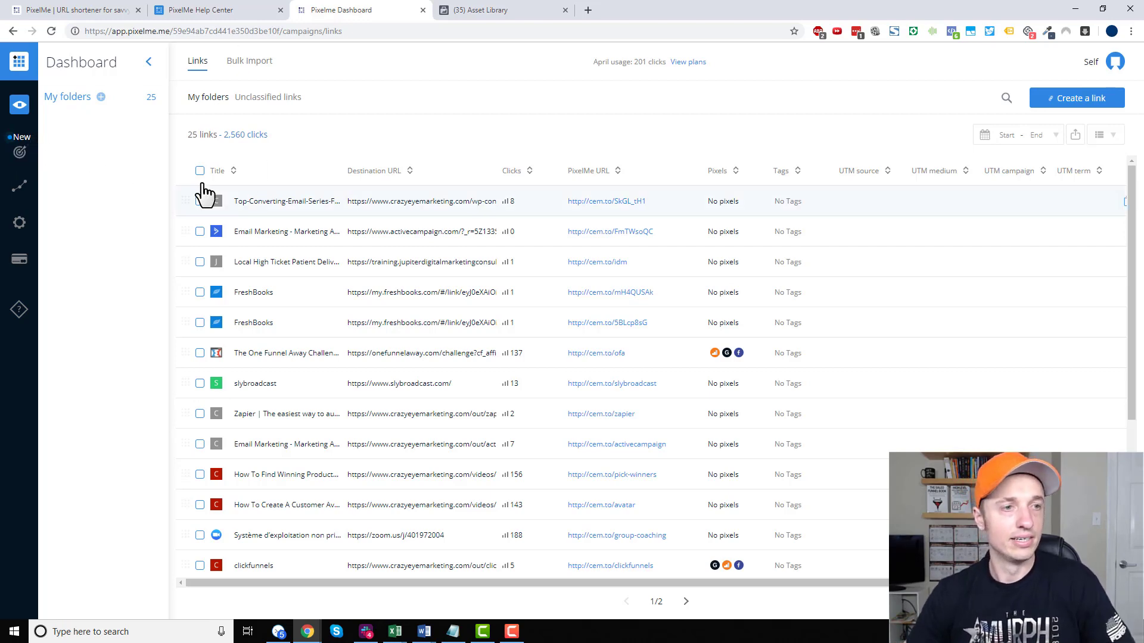
{"action": "scroll", "coordinate": [370, 340], "scroll_direction": "down", "scroll_amount": 2}
{"action": "scroll", "coordinate": [387, 332], "scroll_direction": "up", "scroll_amount": 2}
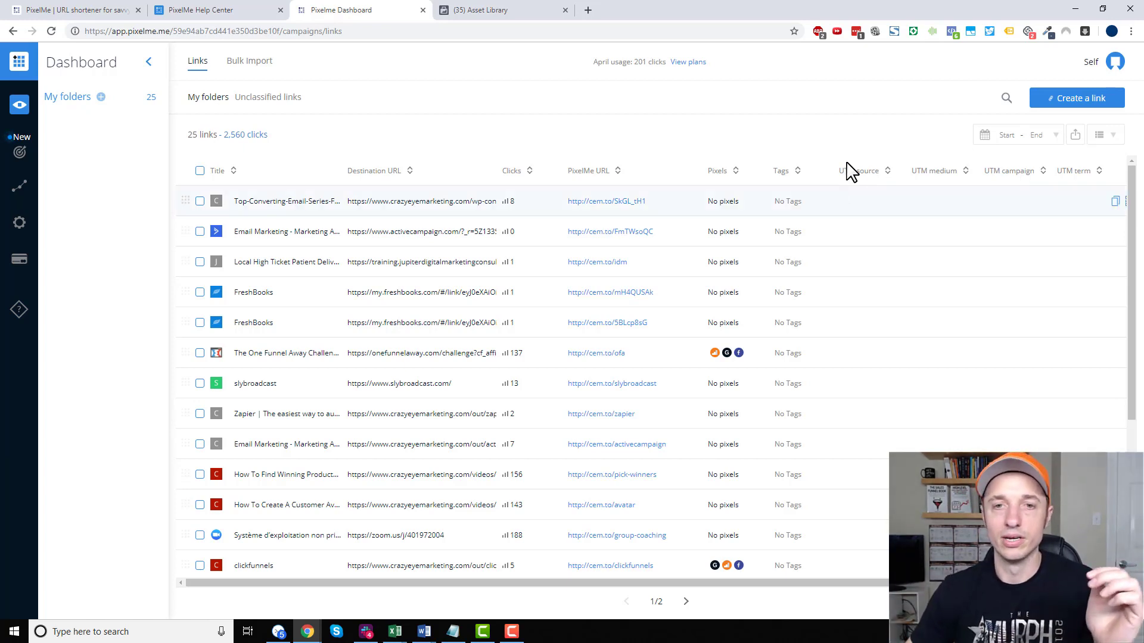
{"action": "mouse_move", "coordinate": [857, 217]}
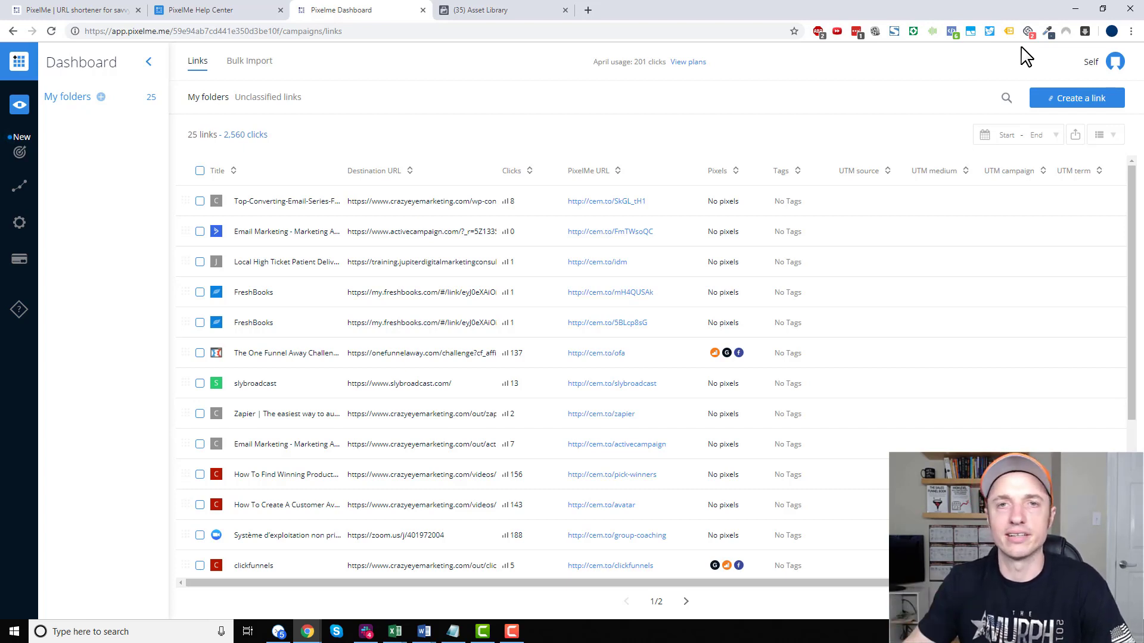
{"action": "left_click", "coordinate": [1076, 100]}
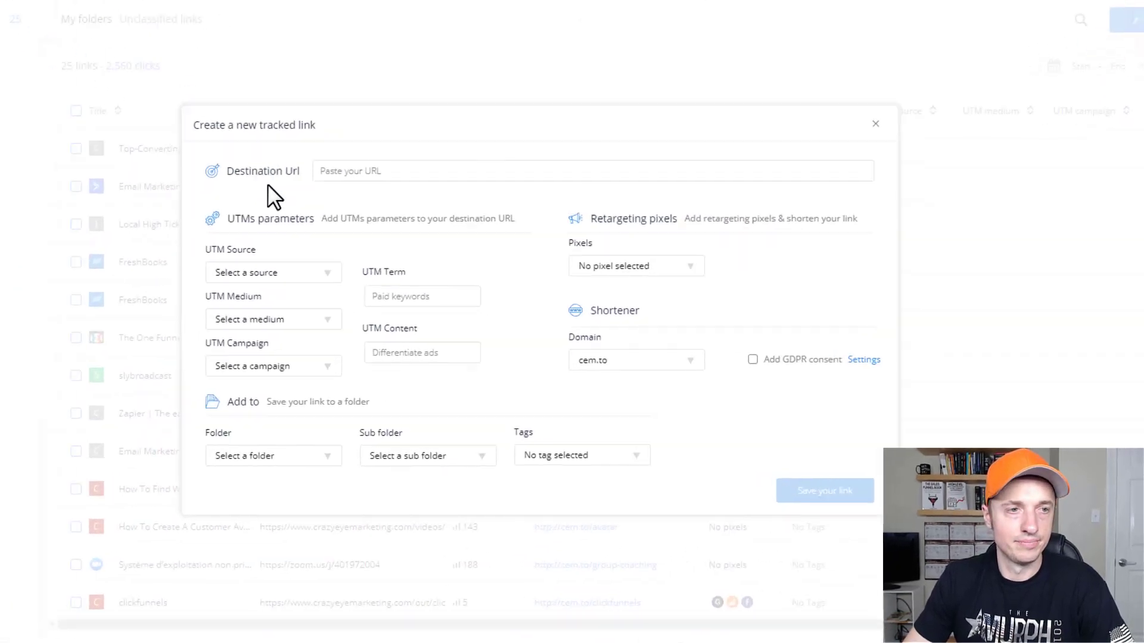
{"action": "left_click", "coordinate": [446, 220]}
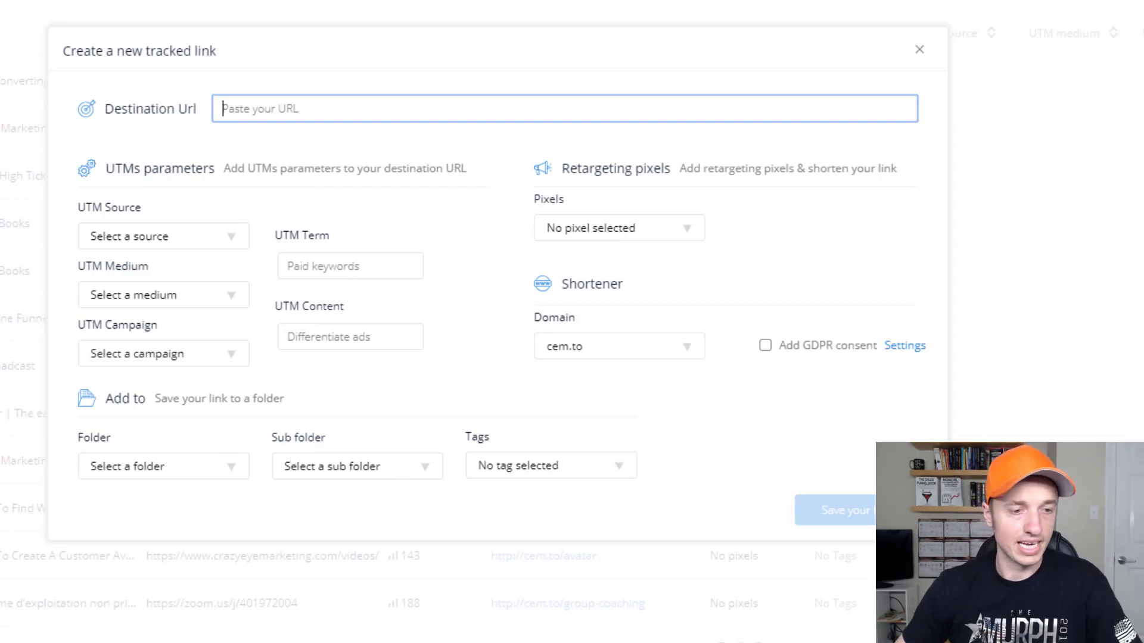
{"action": "left_click", "coordinate": [868, 442]}
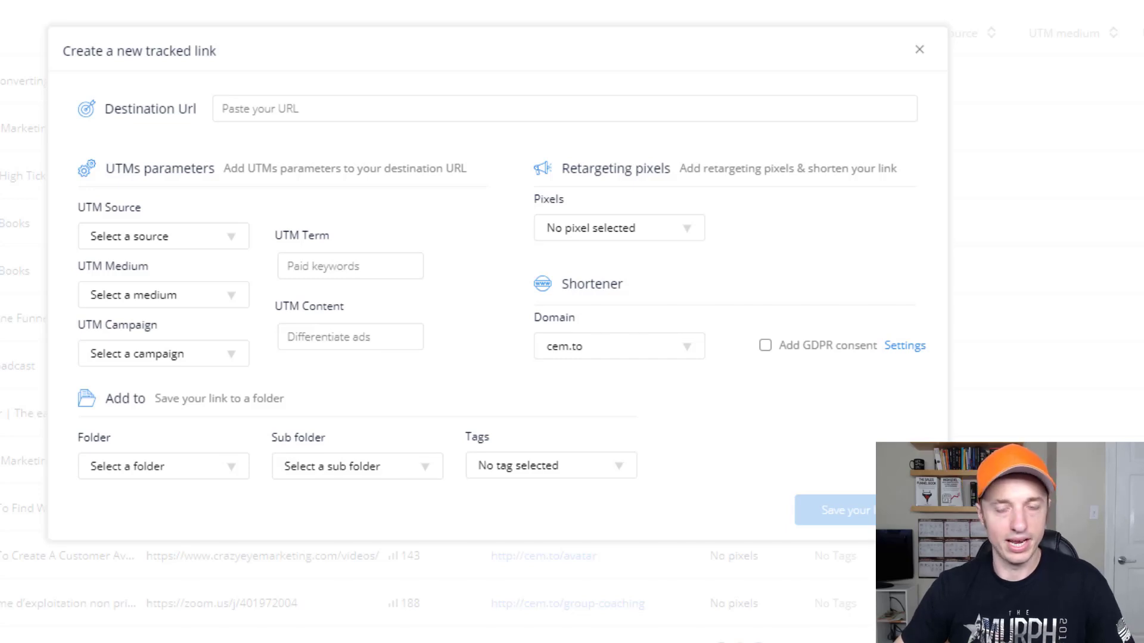
{"action": "left_click", "coordinate": [361, 108]}
{"action": "type", "text": "https://www.activecampaign.com/?_r=5Z1B3SF9"}
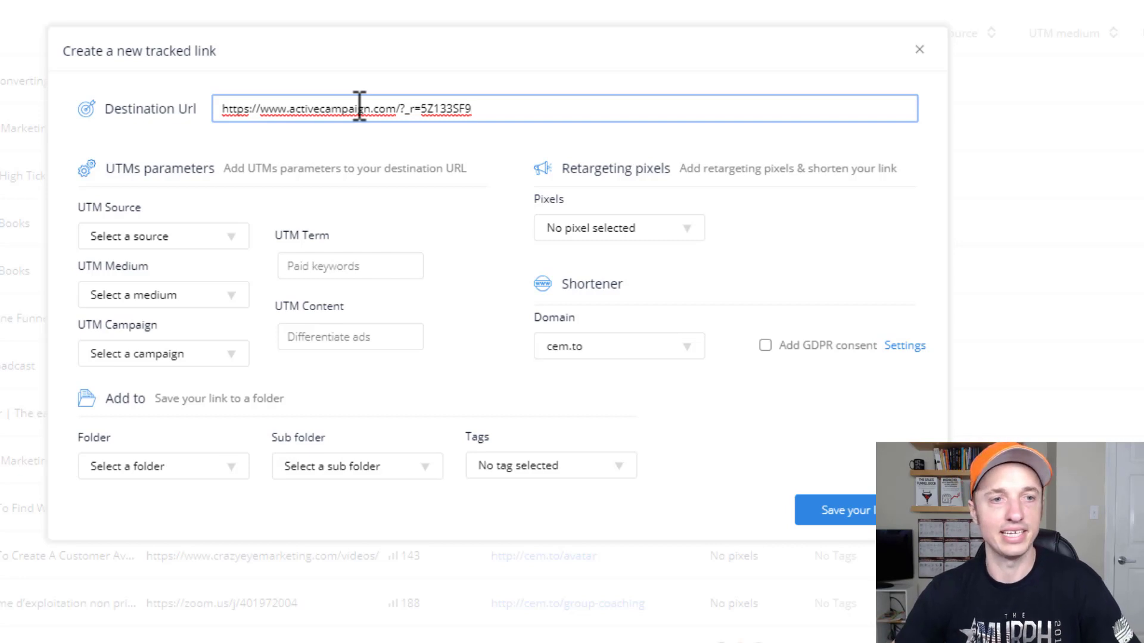
{"action": "left_click_drag", "start_coordinate": [531, 107], "coordinate": [152, 109]}
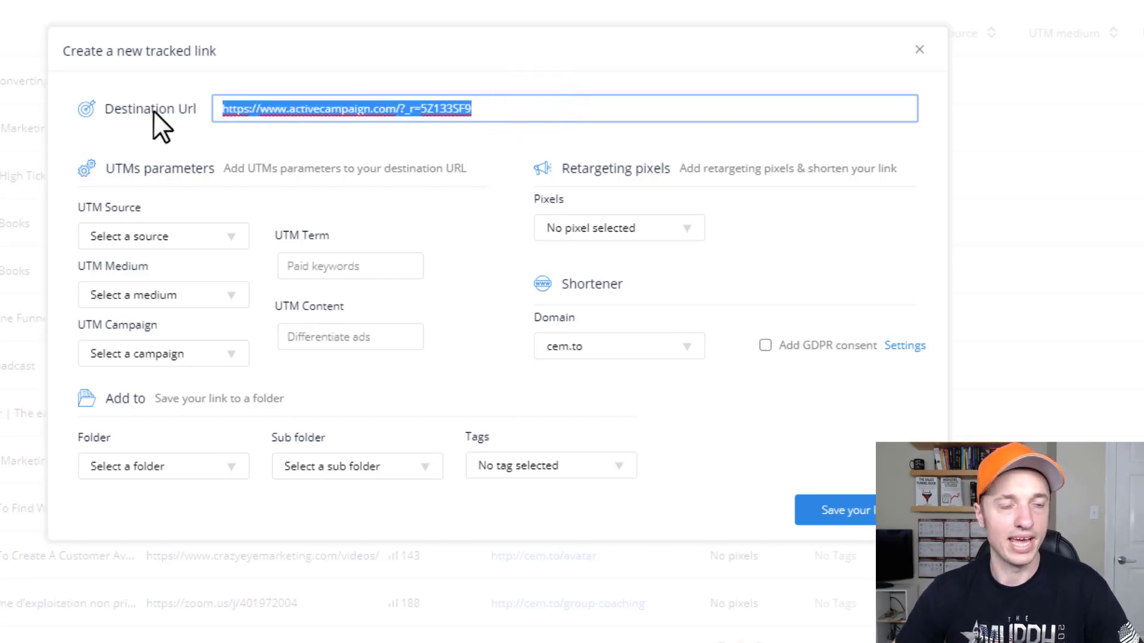
Add "facebook" as a new UTM source for the tracked link.
{"action": "left_click", "coordinate": [194, 235]}
{"action": "left_click", "coordinate": [185, 269]}
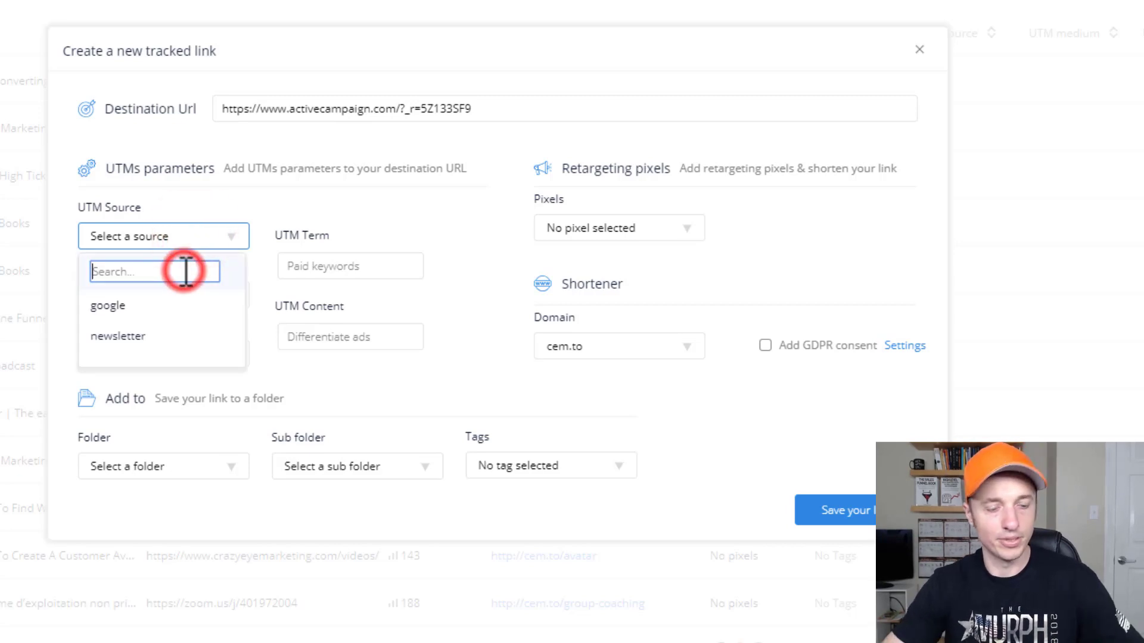
{"action": "type", "text": "facebooki"}
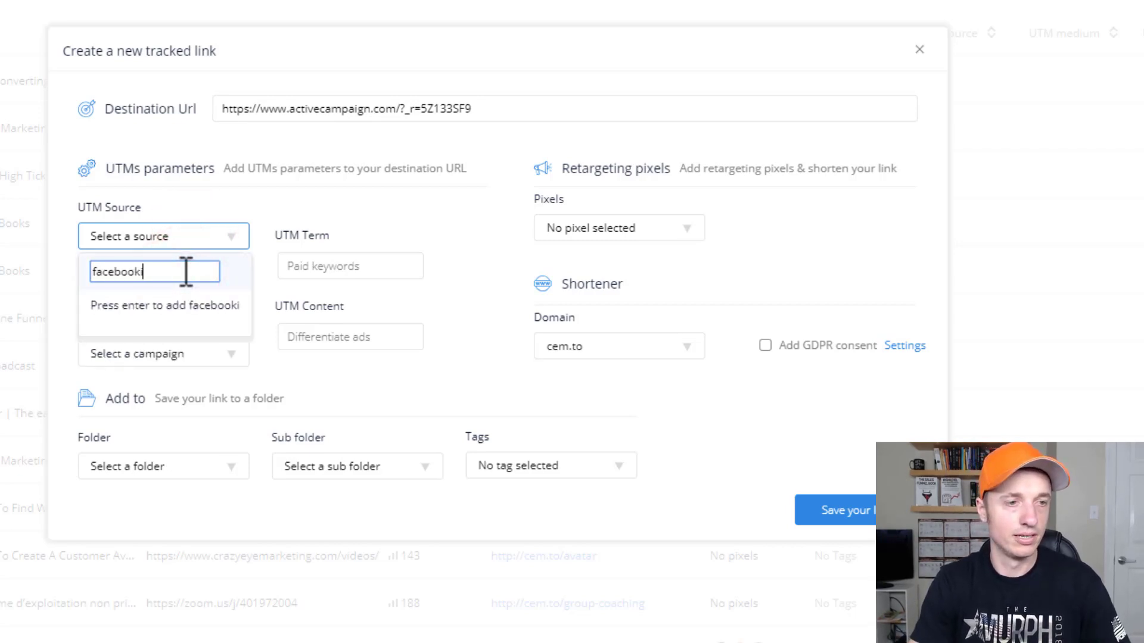
{"action": "key", "text": "BackSpace"}
{"action": "key", "text": "Return"}
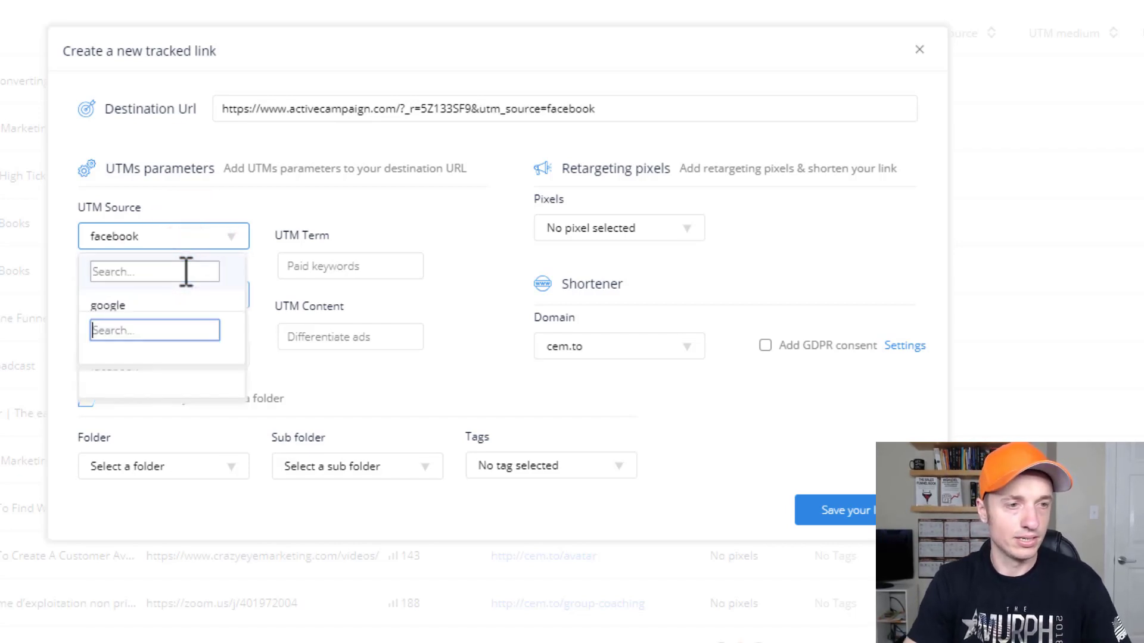
{"action": "left_click", "coordinate": [354, 213]}
{"action": "left_click", "coordinate": [498, 164]}
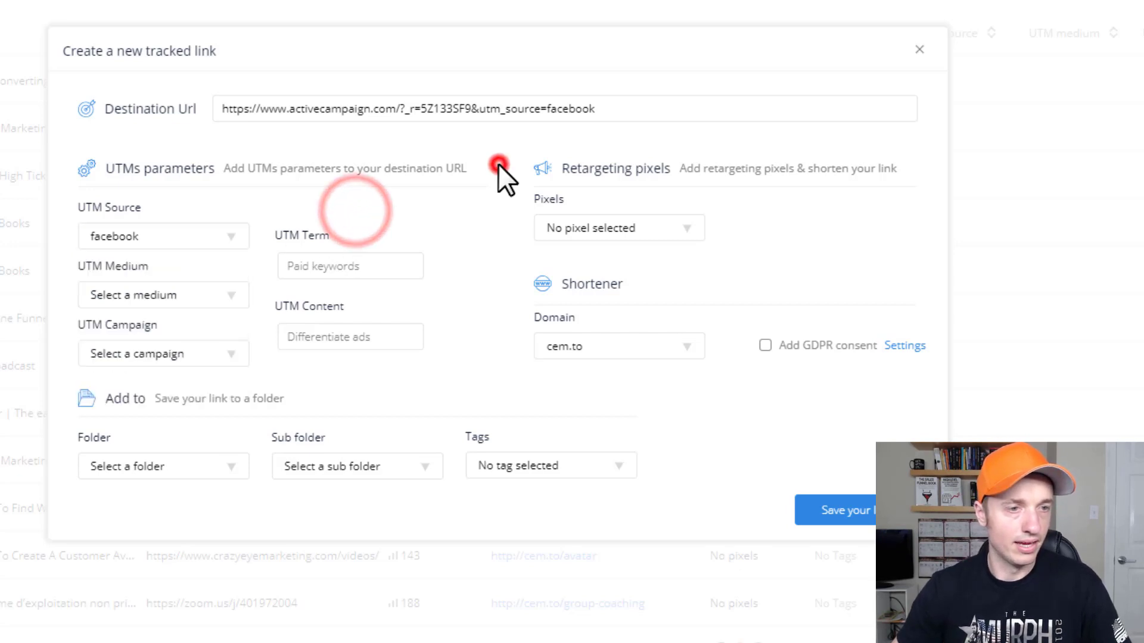
Add "social" as a new UTM medium for the tracked link.
{"action": "left_click", "coordinate": [202, 298]}
{"action": "left_click", "coordinate": [157, 333]}
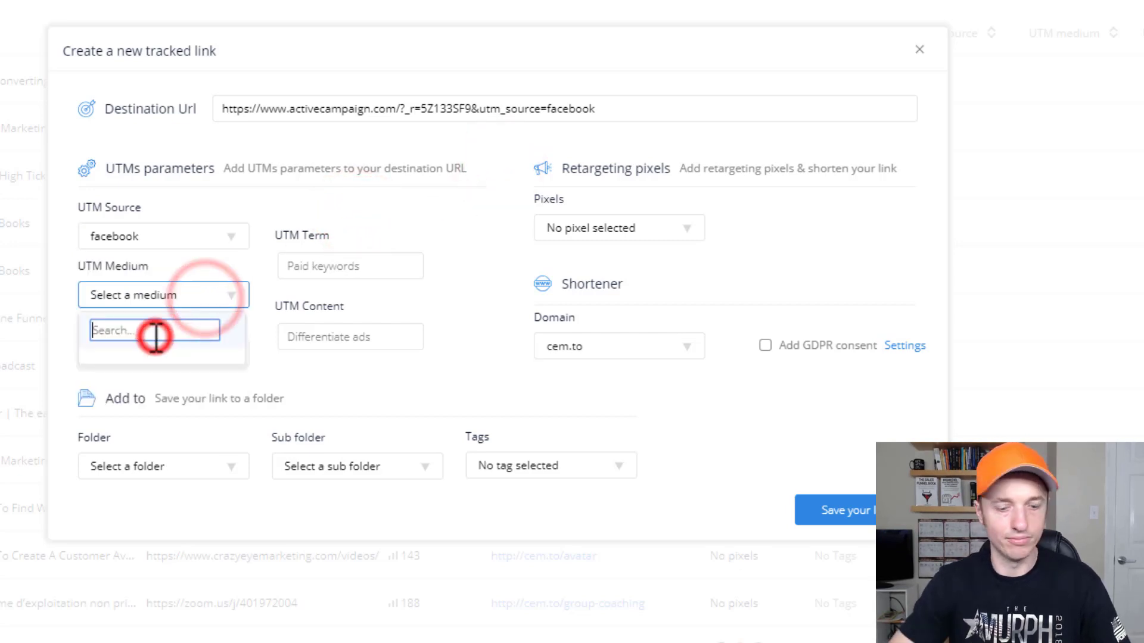
{"action": "type", "text": "social"}
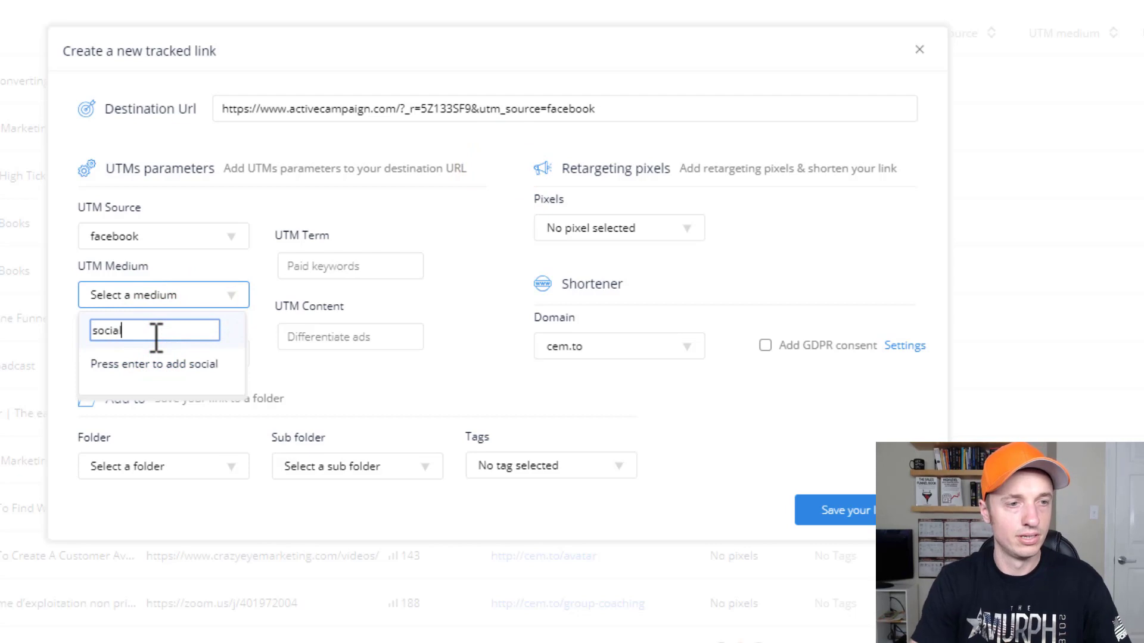
{"action": "key", "text": "Return"}
{"action": "left_click", "coordinate": [346, 188]}
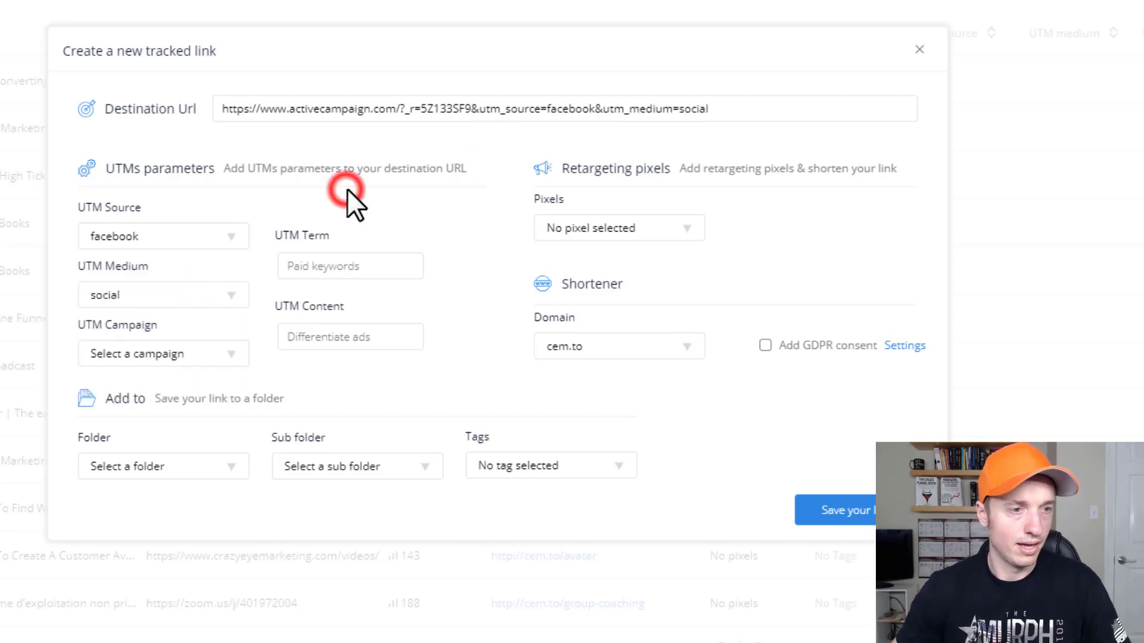
Add "wall post" as a new UTM campaign for the tracked link.
{"action": "left_click", "coordinate": [173, 354]}
{"action": "left_click", "coordinate": [170, 388]}
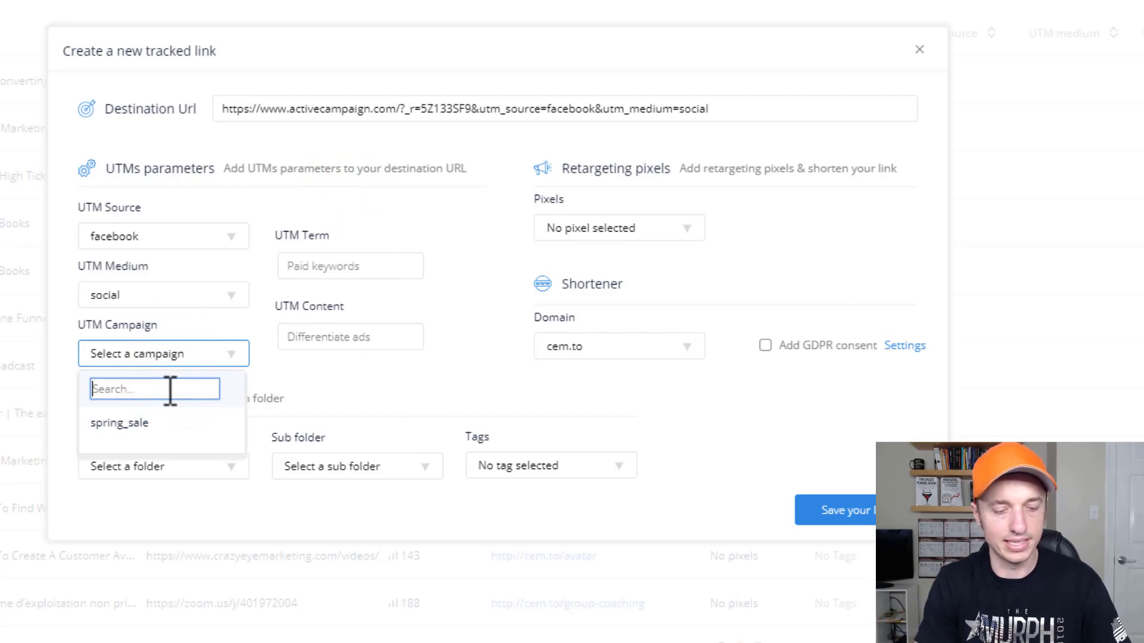
{"action": "type", "text": "wall post"}
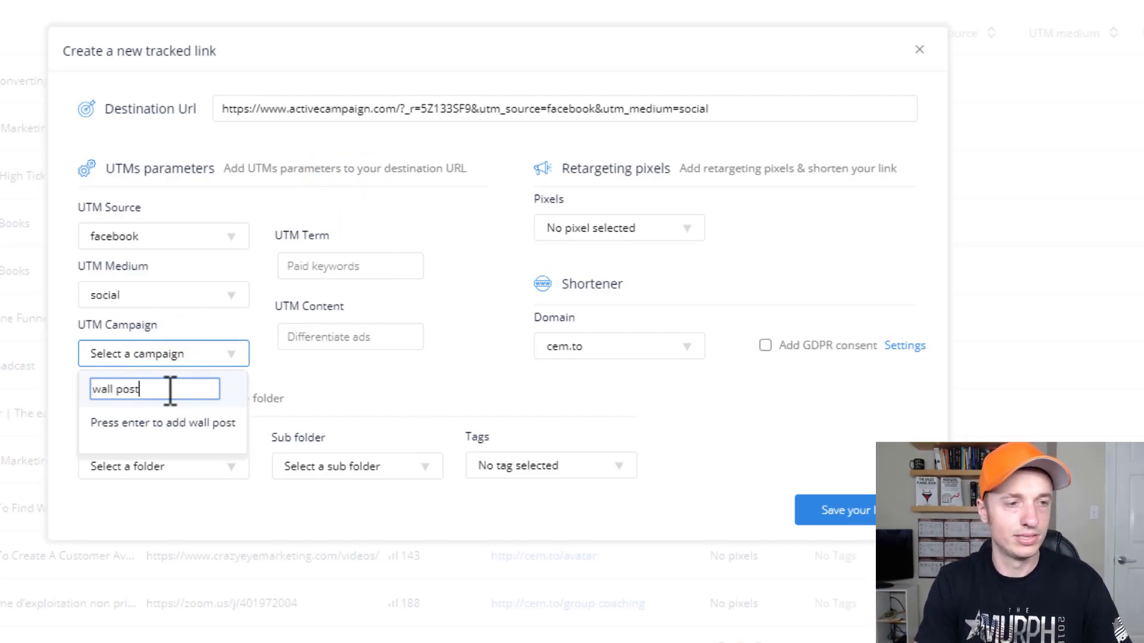
{"action": "key", "text": "Return"}
{"action": "left_click", "coordinate": [415, 215]}
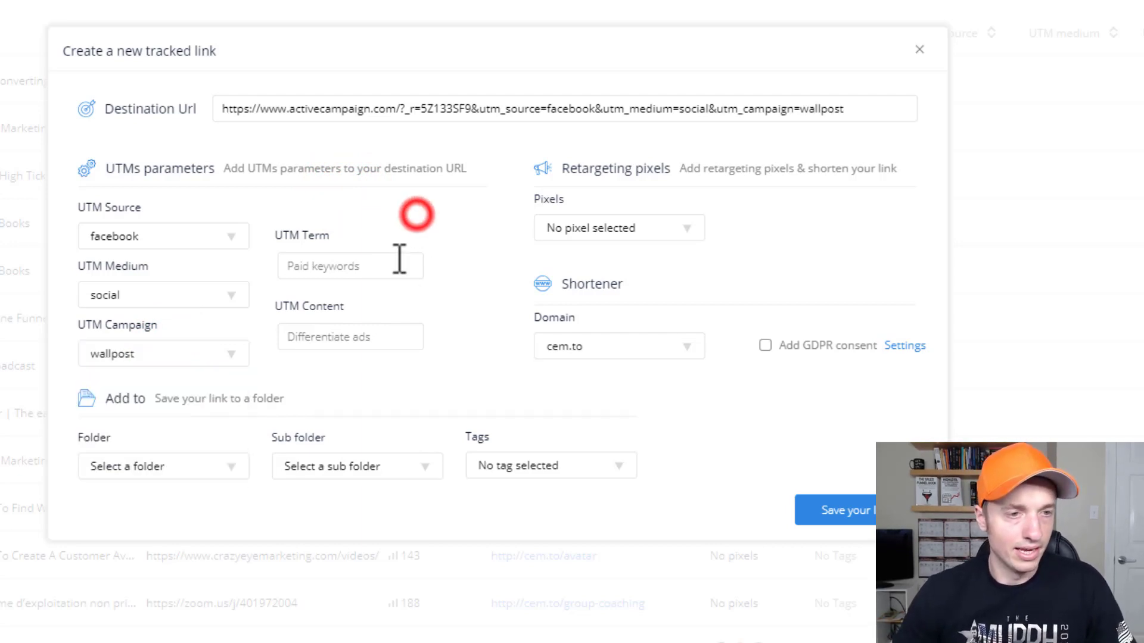
Set the link's UTM term to "activecampaign" and its UTM content to "13apr2019".
{"action": "left_click", "coordinate": [388, 262]}
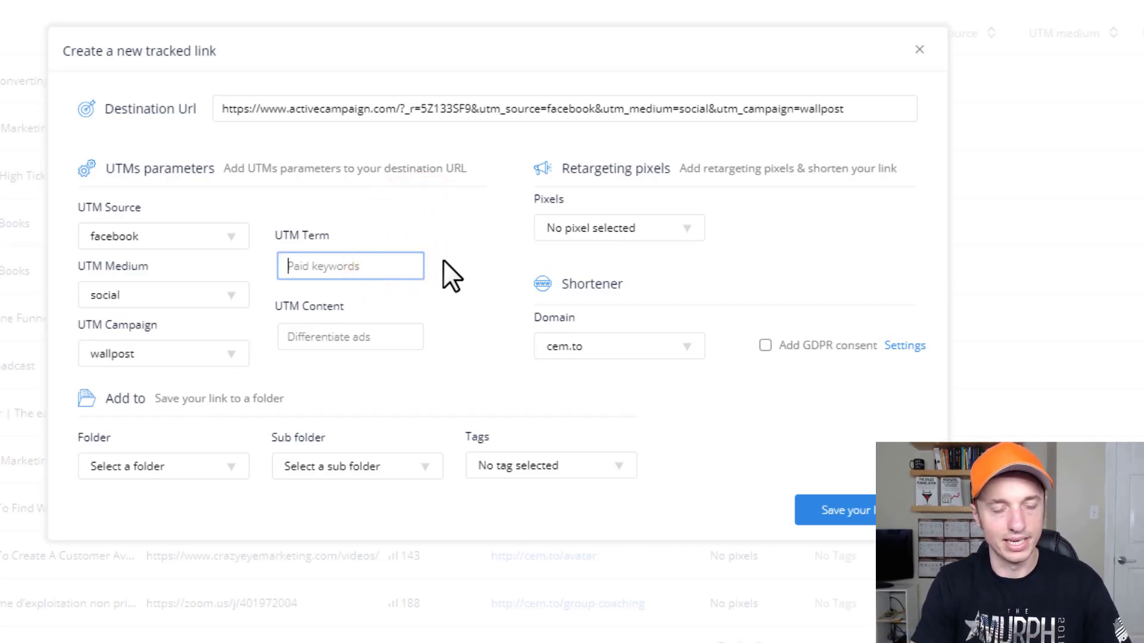
{"action": "type", "text": "activecampaign"}
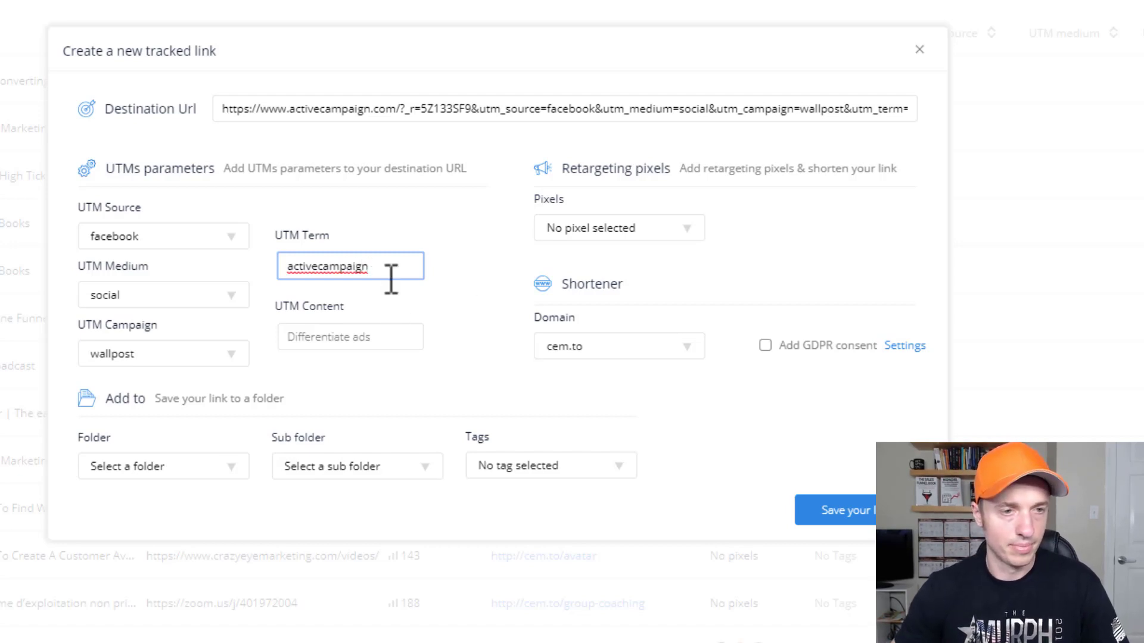
{"action": "key", "text": "Tab"}
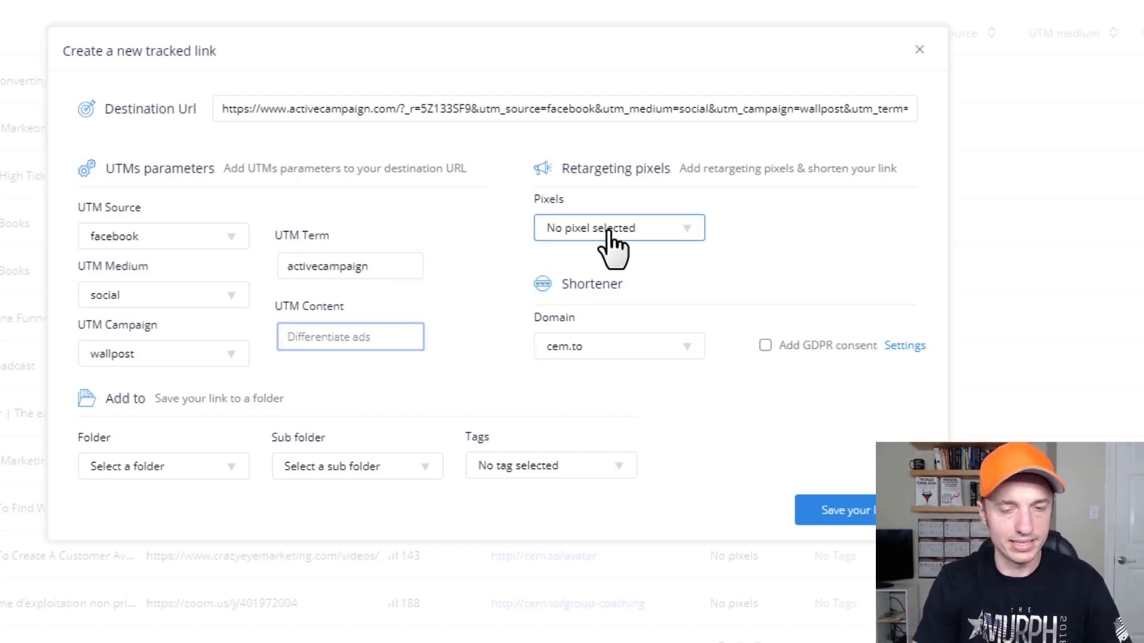
{"action": "type", "text": "13"}
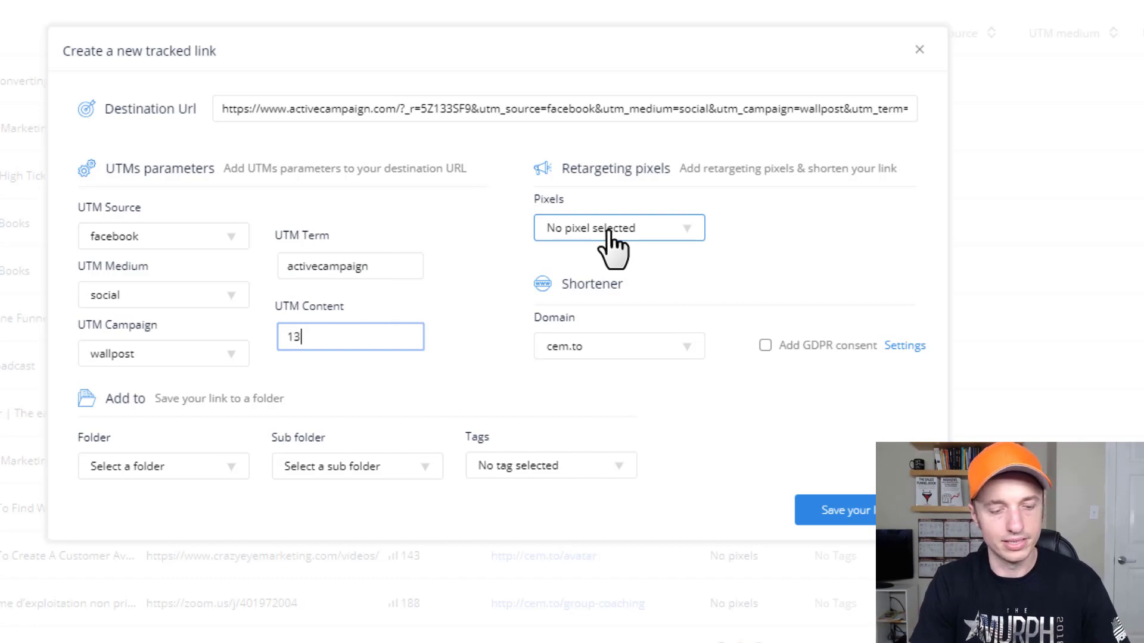
{"action": "type", "text": "apr2019"}
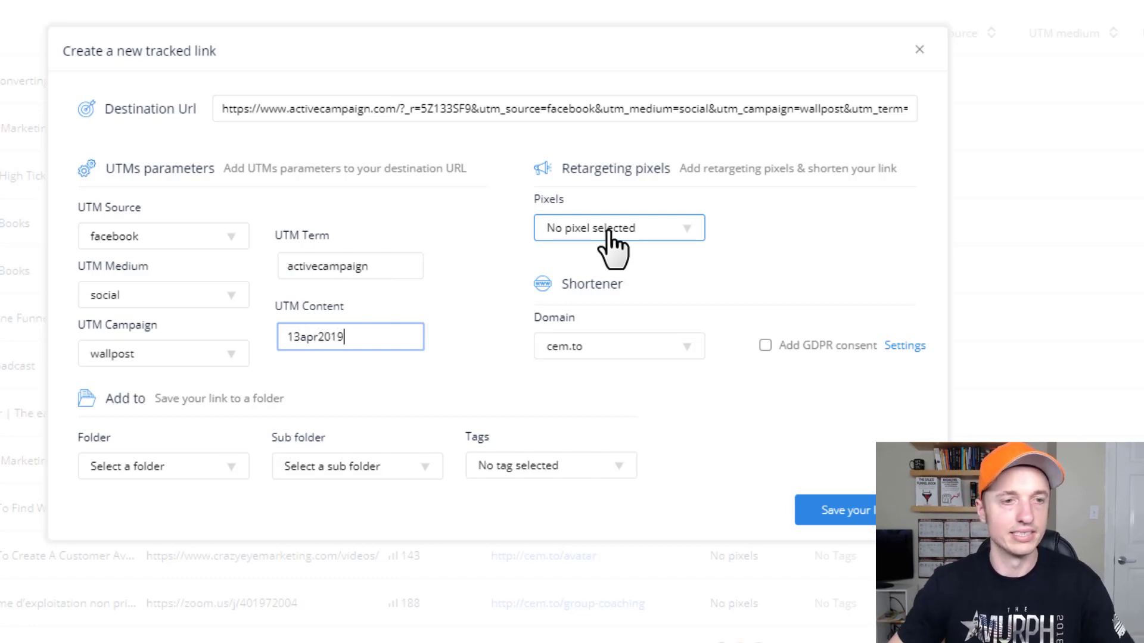
{"action": "left_click", "coordinate": [833, 226]}
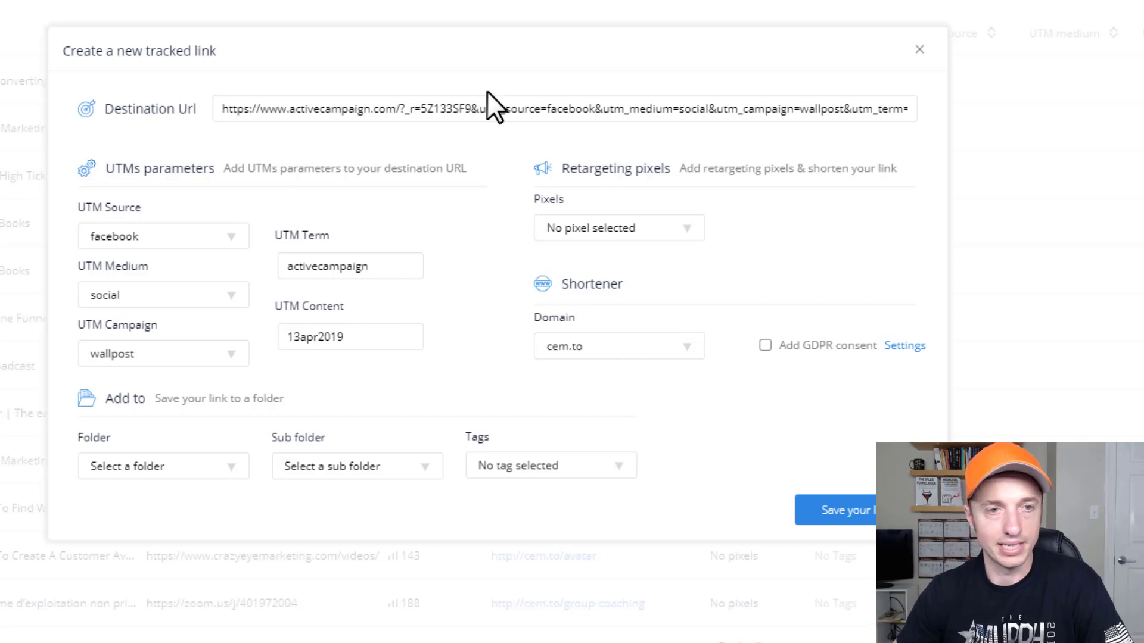
{"action": "left_click", "coordinate": [471, 110]}
{"action": "left_click_drag", "start_coordinate": [474, 110], "coordinate": [327, 94]}
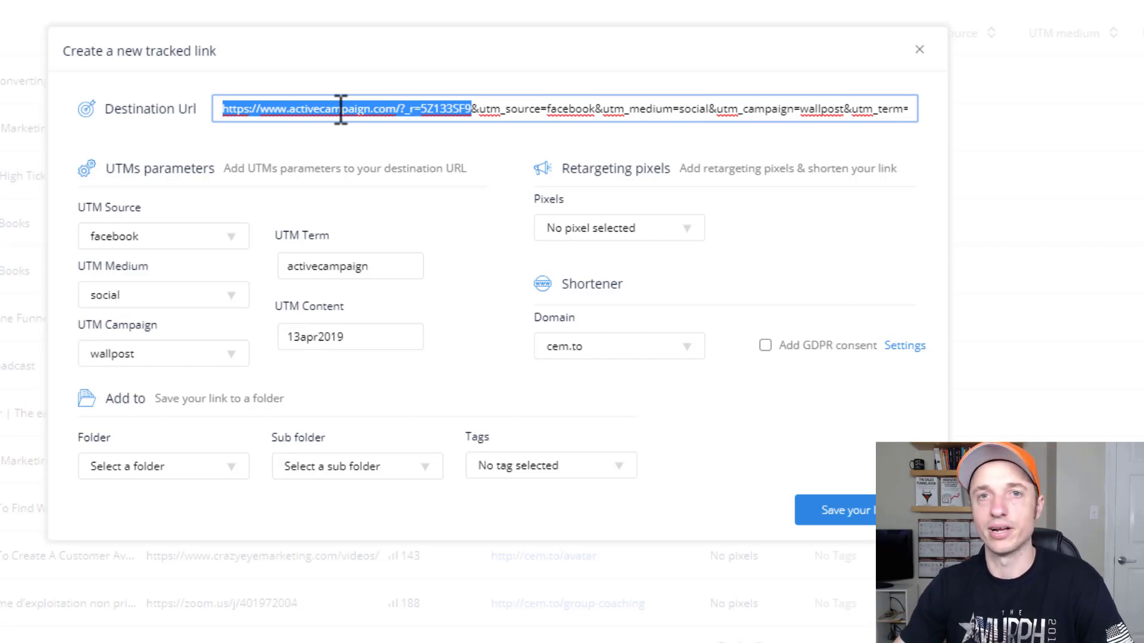
Choose the CEM - Facebook retargeting pixel for the tracked link.
{"action": "left_click", "coordinate": [668, 222]}
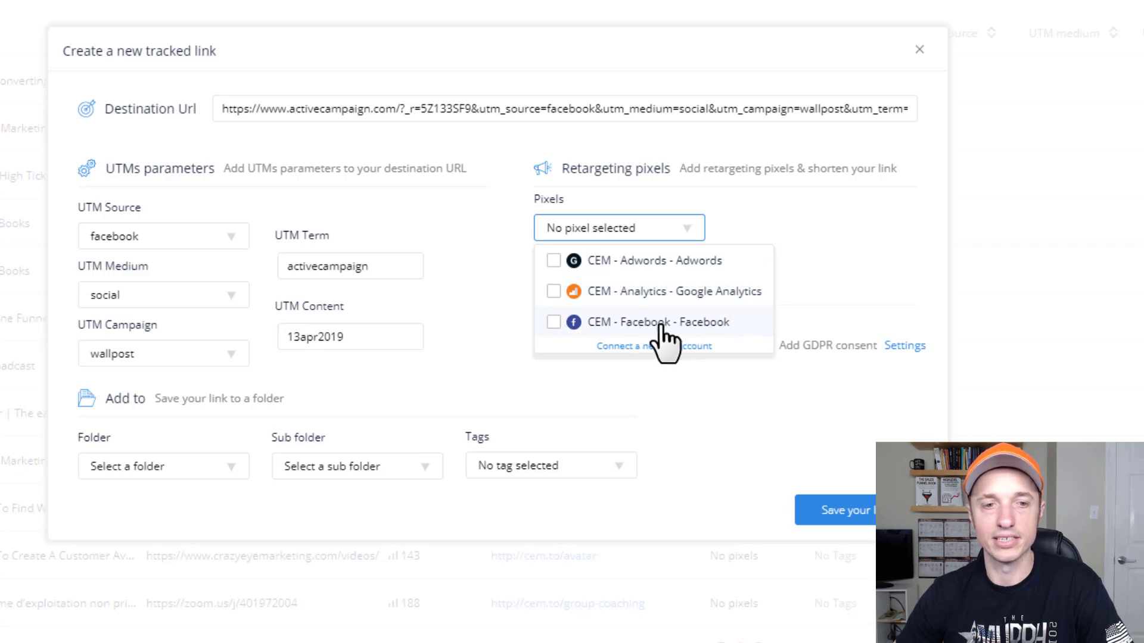
{"action": "left_click", "coordinate": [556, 322]}
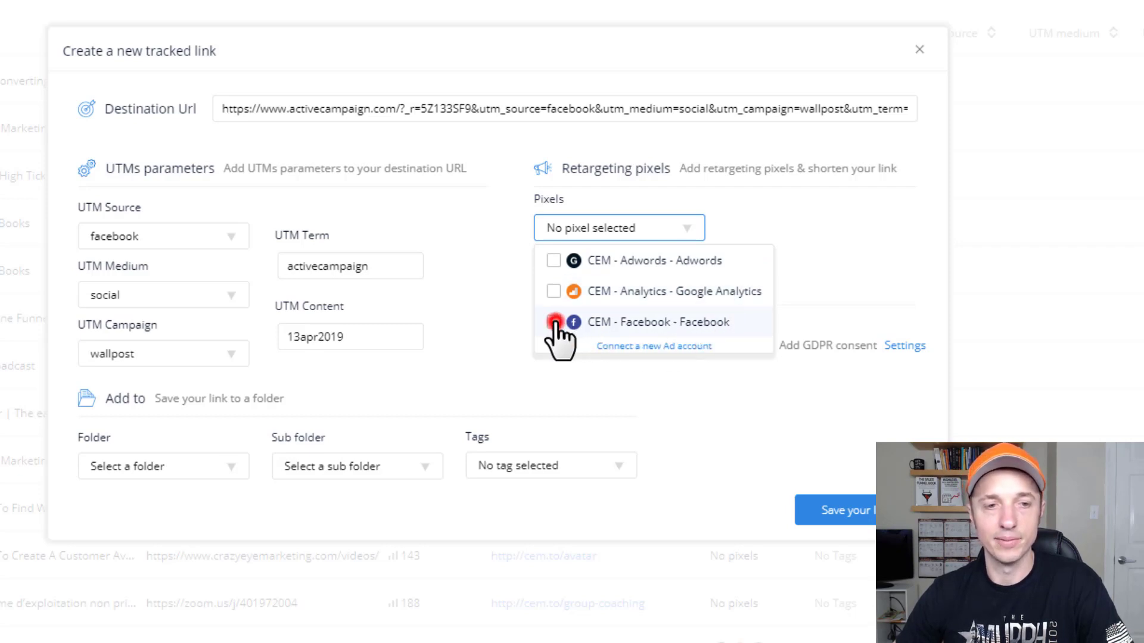
Select all three retargeting pixels for the tracked link: CEM - Adwords, CEM - Analytics and CEM - Facebook.
{"action": "left_click", "coordinate": [554, 291]}
{"action": "left_click", "coordinate": [554, 321]}
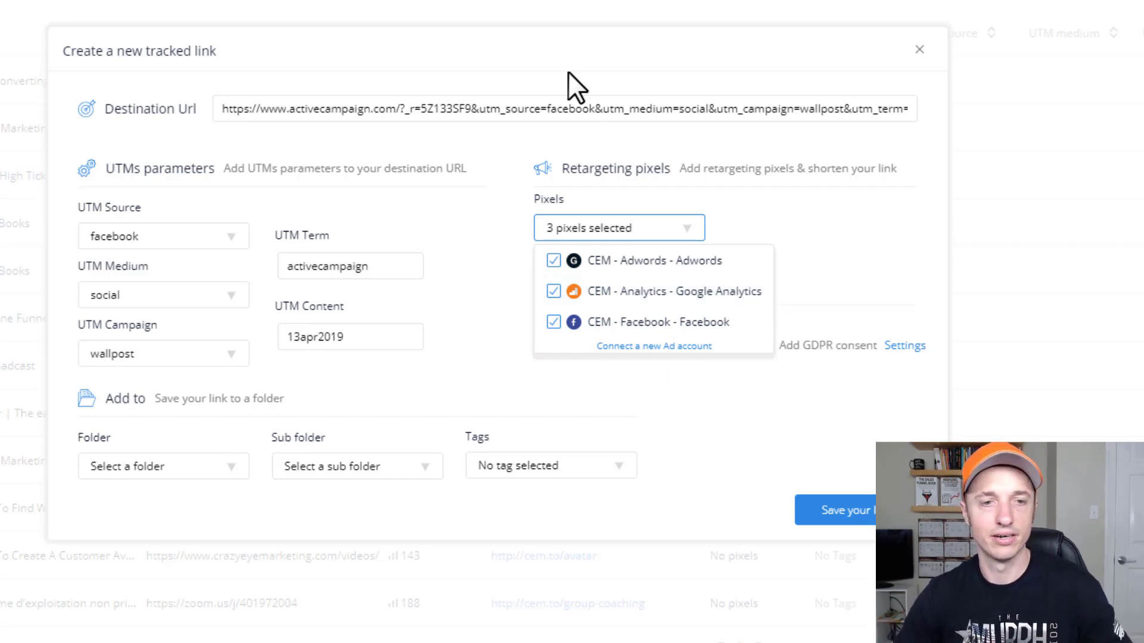
Open the pixel settings for connecting a new ad account and review the supported ad platforms.
{"action": "left_click", "coordinate": [666, 353]}
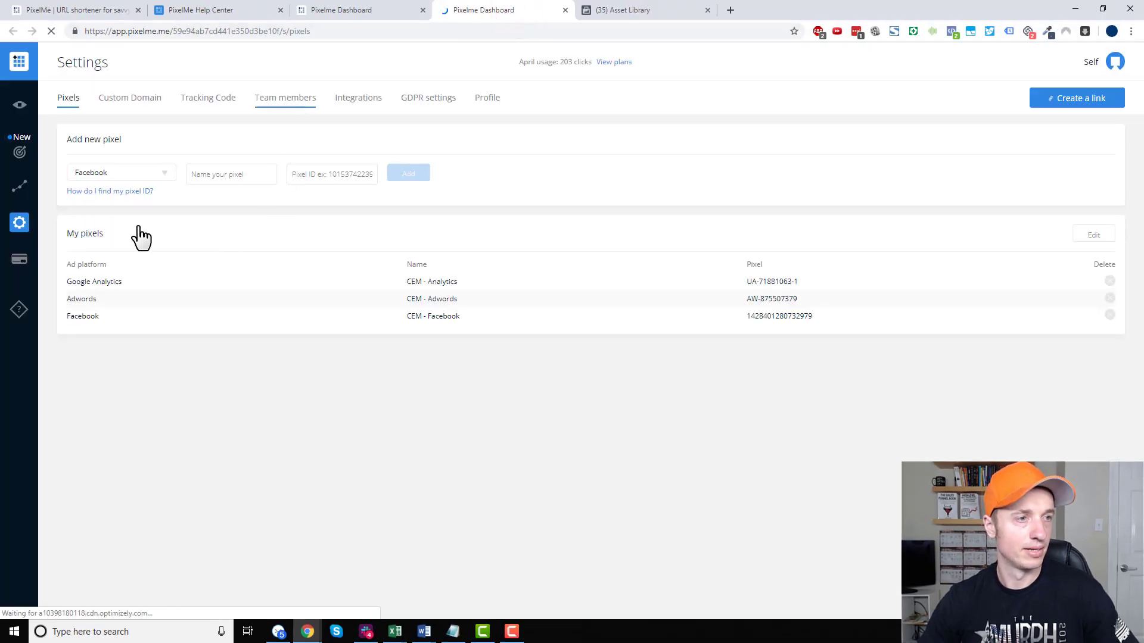
{"action": "left_click", "coordinate": [154, 175]}
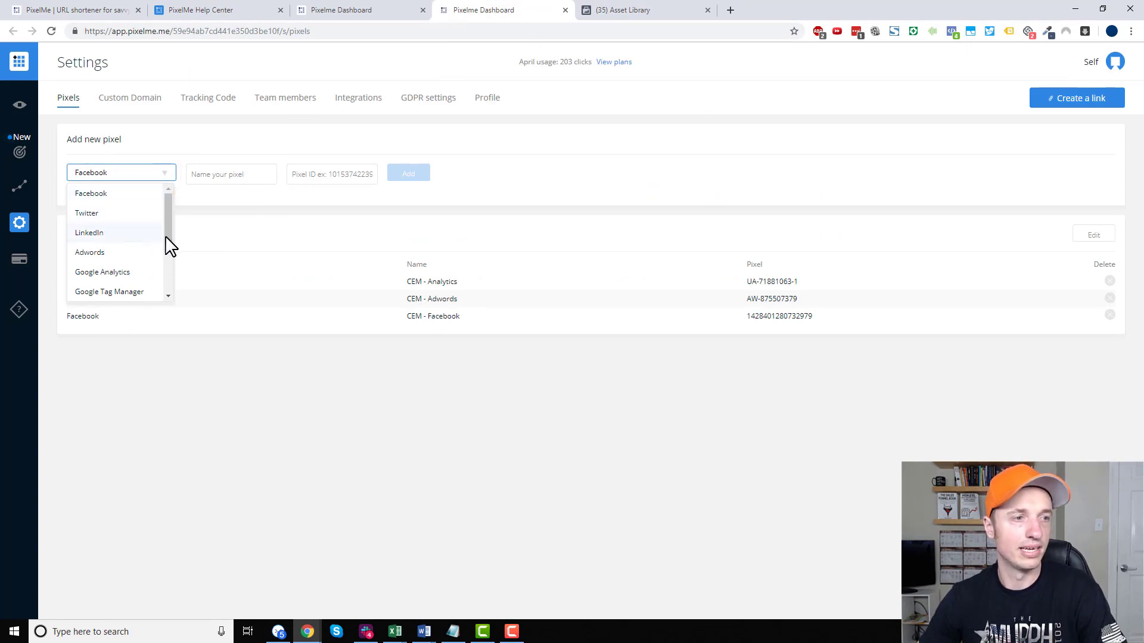
{"action": "left_click_drag", "start_coordinate": [167, 236], "coordinate": [168, 281]}
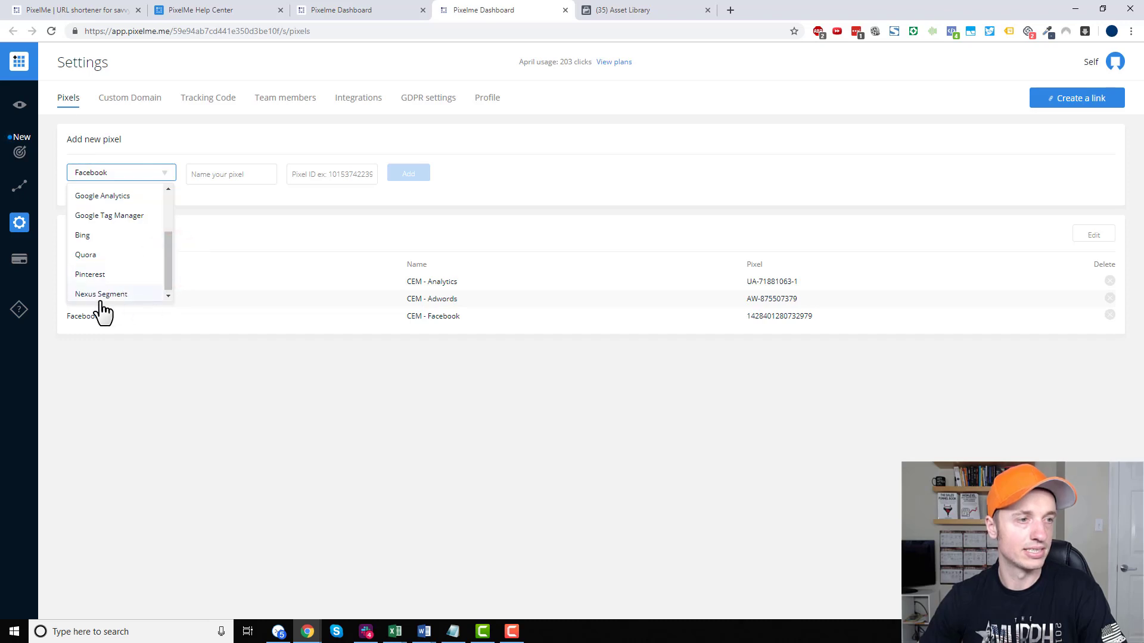
{"action": "left_click_drag", "start_coordinate": [166, 276], "coordinate": [120, 235]}
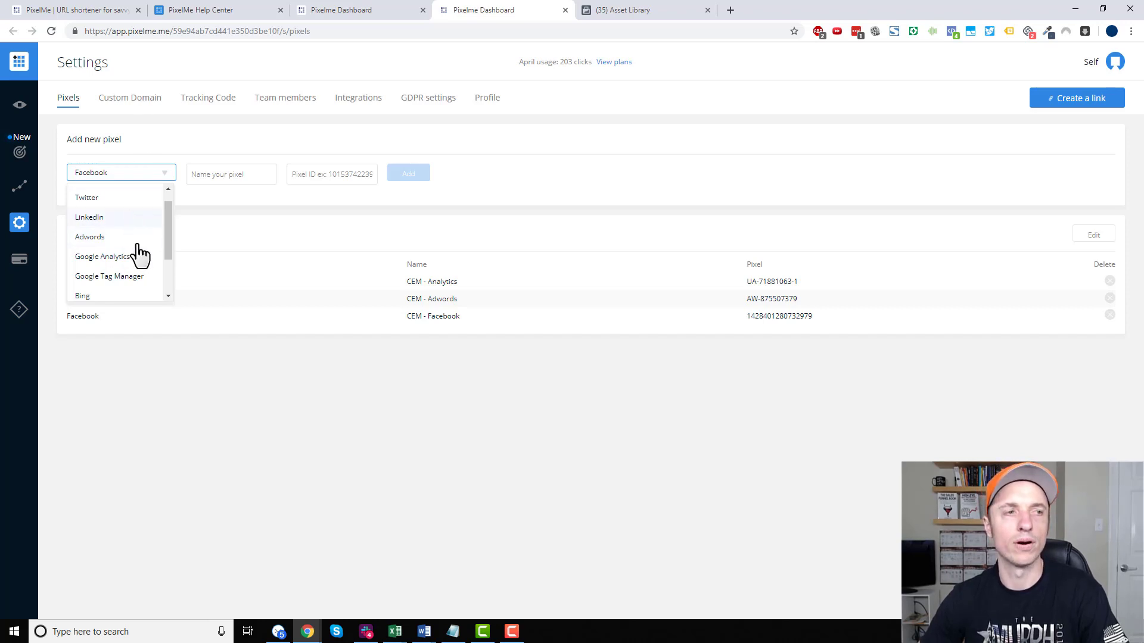
{"action": "left_click", "coordinate": [647, 166]}
Choose LinkedIn as the platform for a new pixel and open its name for entry.
{"action": "left_click", "coordinate": [156, 178]}
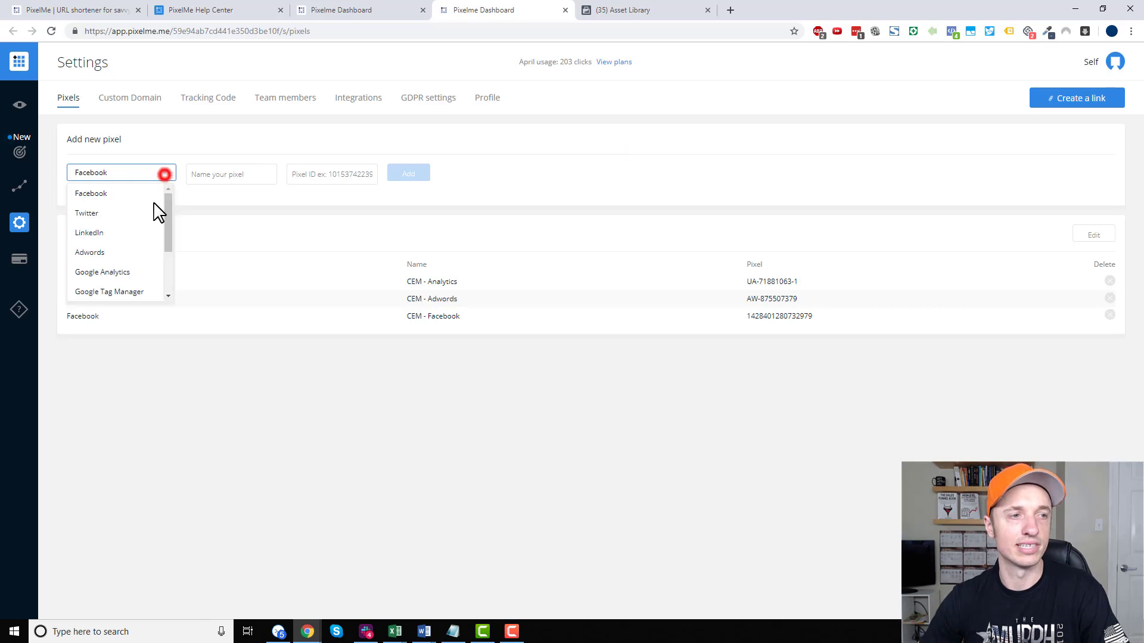
{"action": "left_click", "coordinate": [130, 226]}
{"action": "left_click", "coordinate": [231, 174]}
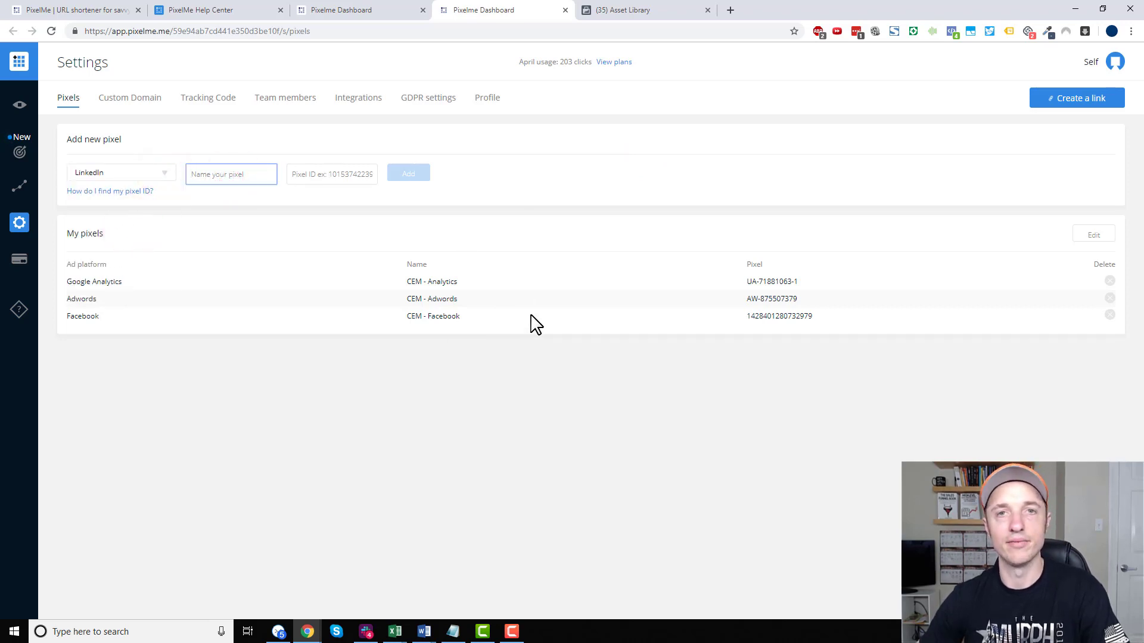
Return to the new tracked link form and review its retargeting pixels and the available shortener domains.
{"action": "left_click", "coordinate": [348, 13]}
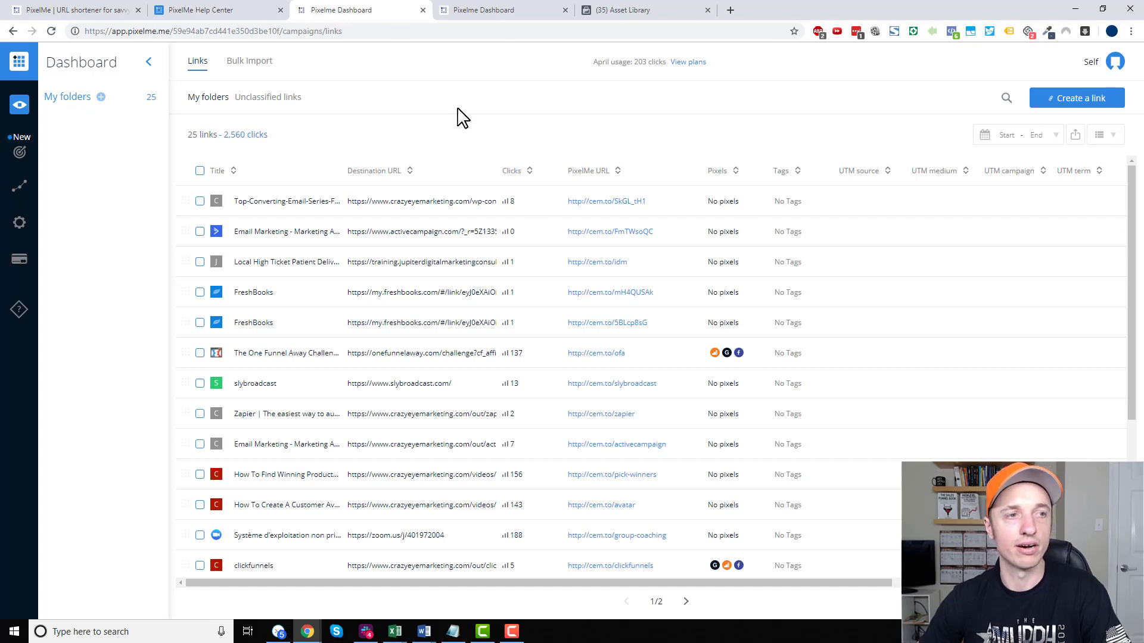
{"action": "left_click", "coordinate": [1087, 99]}
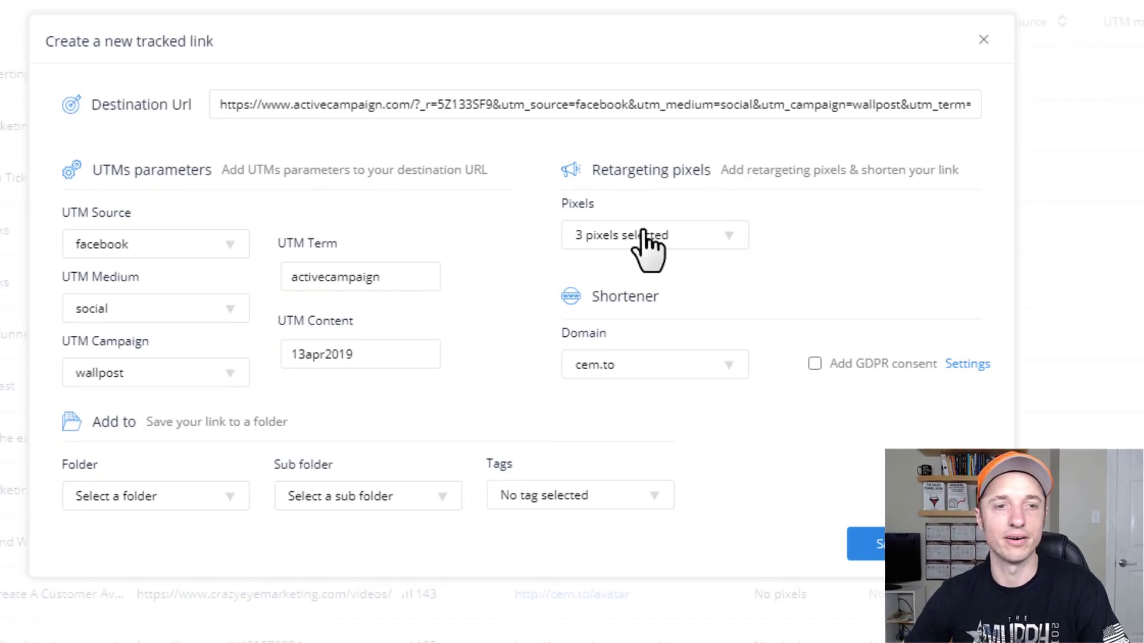
{"action": "left_click", "coordinate": [675, 235]}
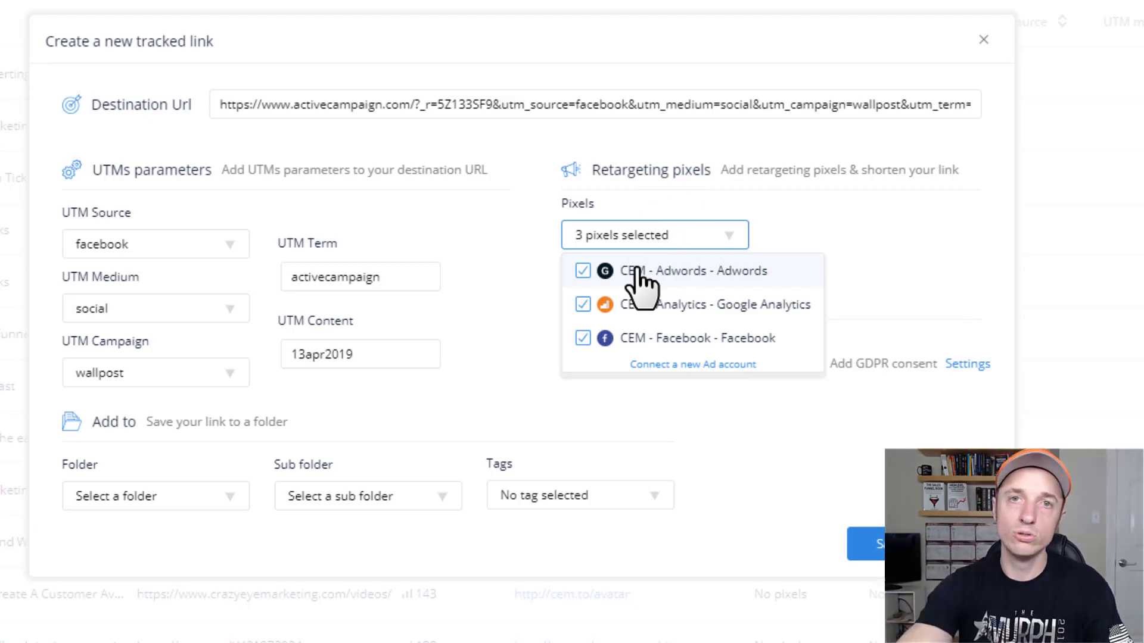
{"action": "left_click", "coordinate": [894, 205]}
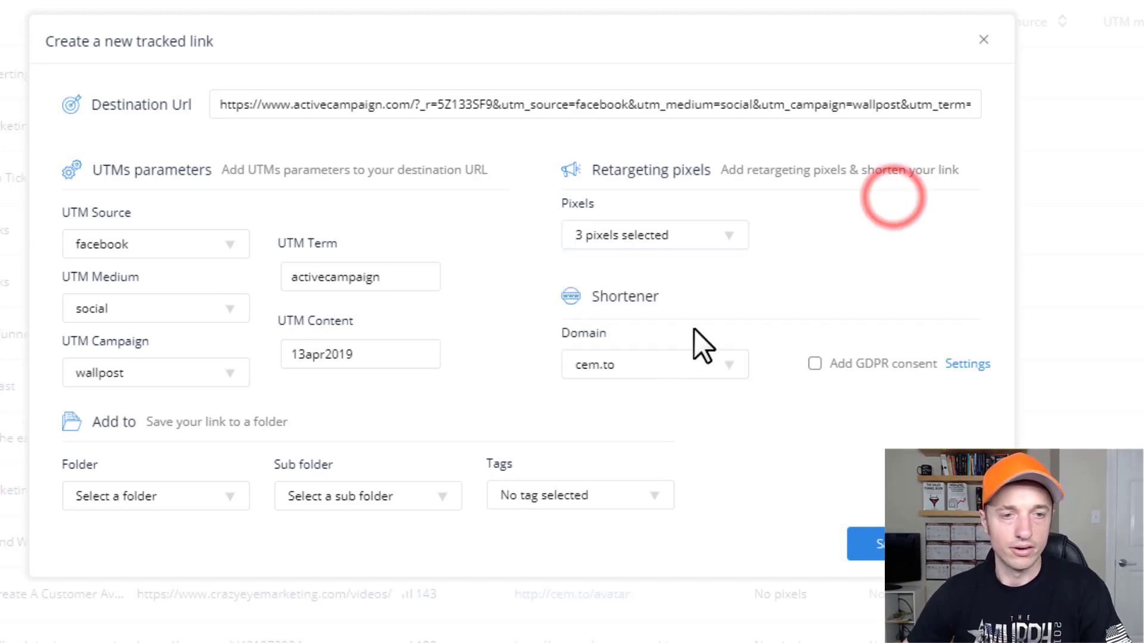
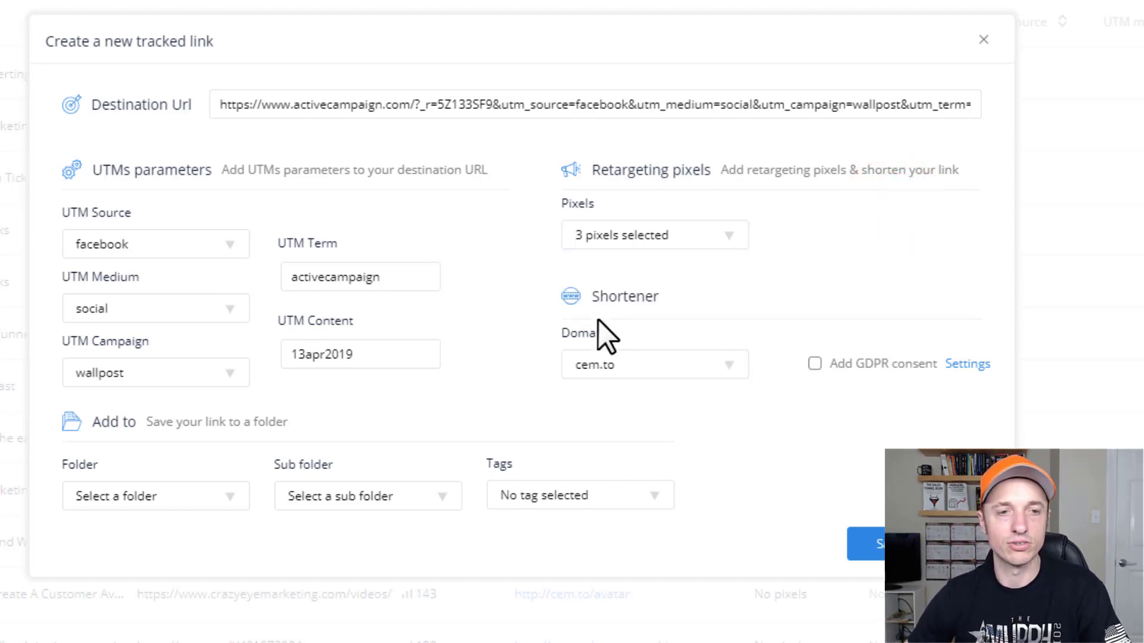
{"action": "left_click", "coordinate": [604, 365]}
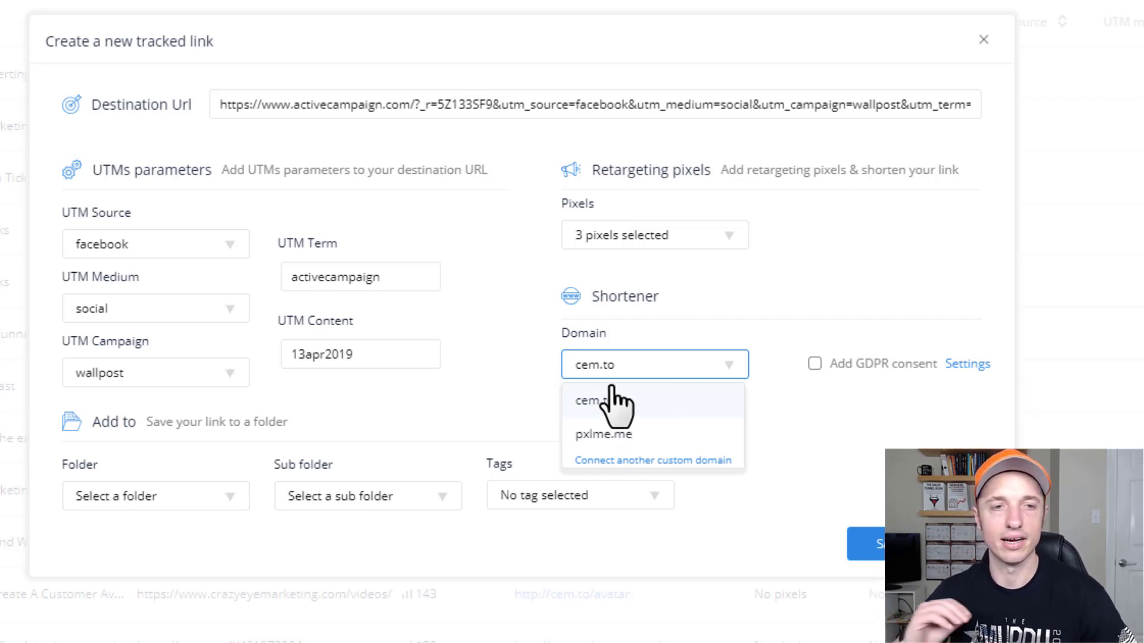
{"action": "left_click", "coordinate": [820, 308]}
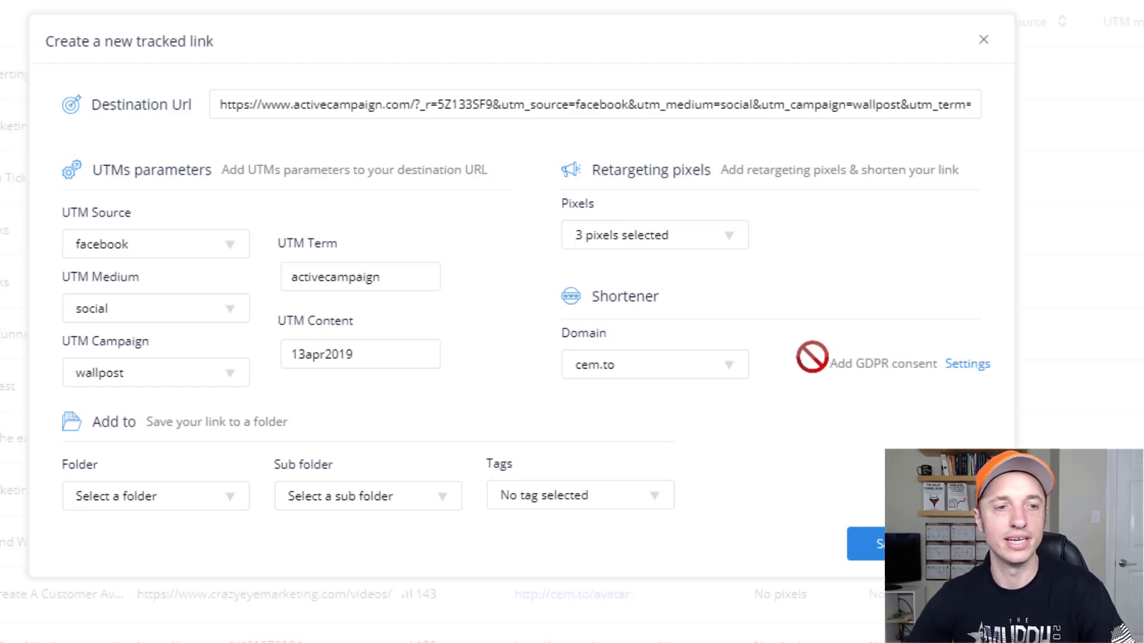
Check the folder and sub folder choices and save the tracked link without assigning either.
{"action": "left_click", "coordinate": [229, 493]}
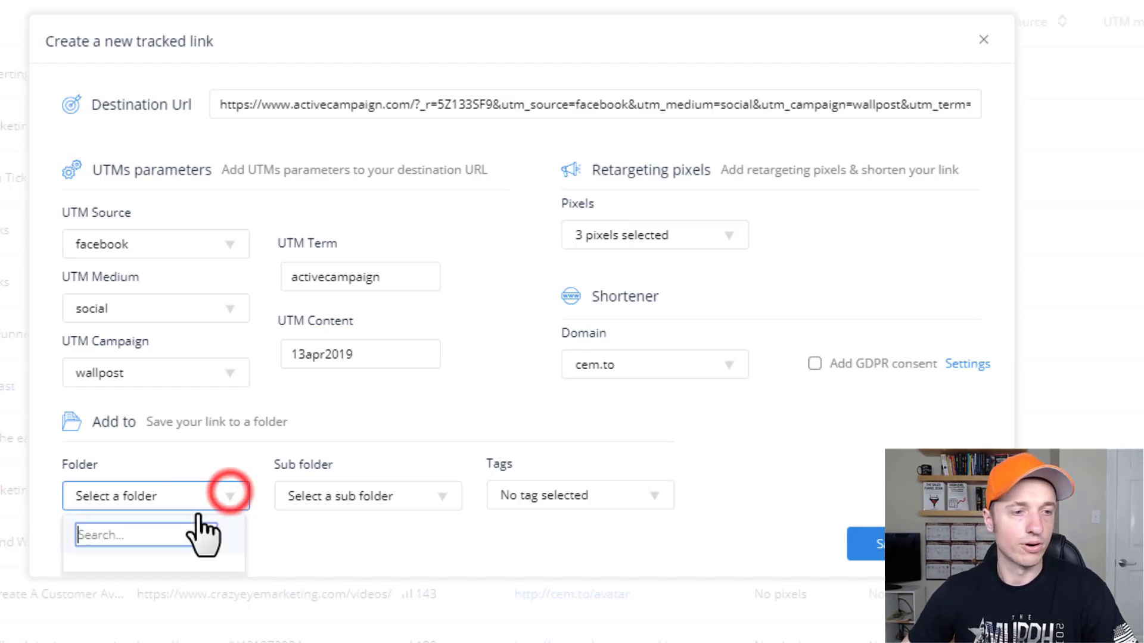
{"action": "left_click", "coordinate": [375, 495]}
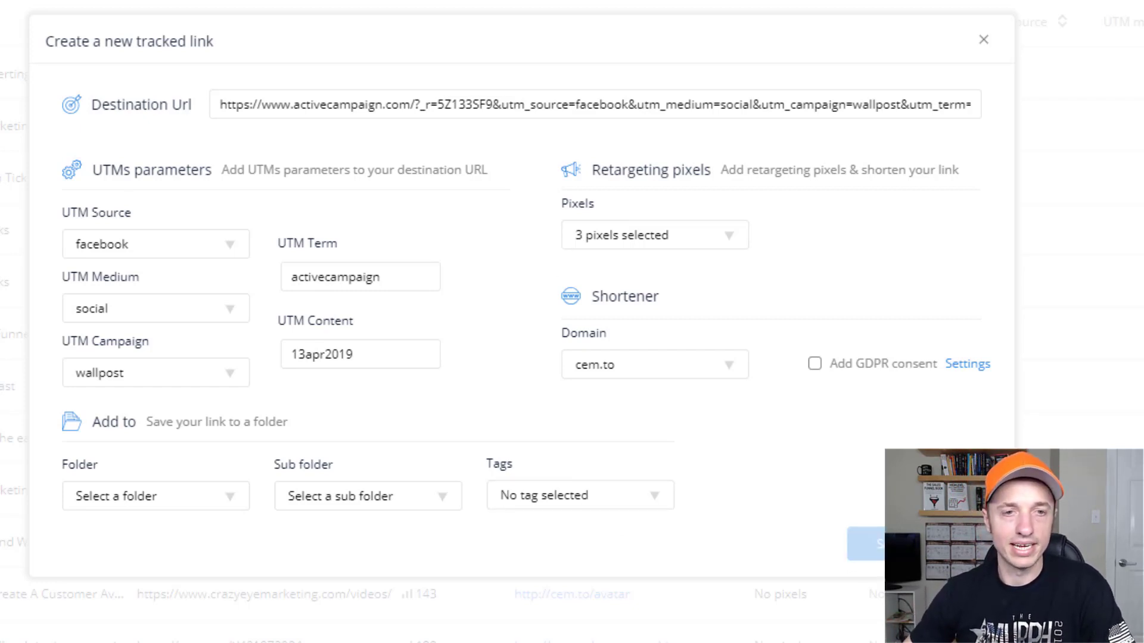
{"action": "left_click", "coordinate": [869, 539]}
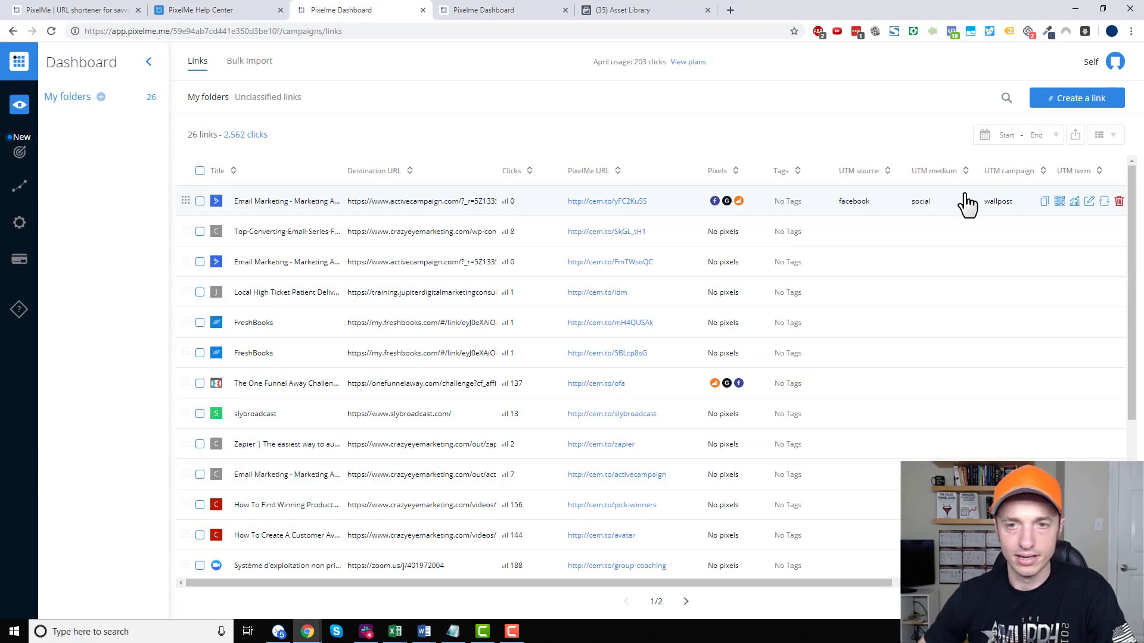
Try the QR code download for the new ActiveCampaign link and view the link's click analytics.
{"action": "left_click", "coordinate": [1059, 203]}
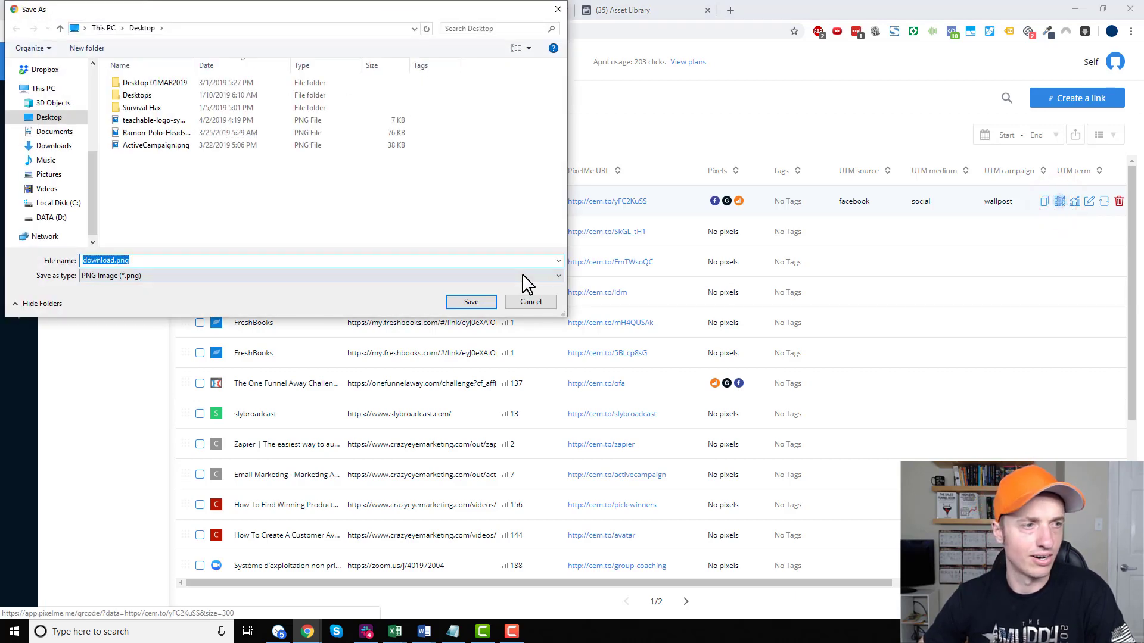
{"action": "left_click", "coordinate": [539, 301]}
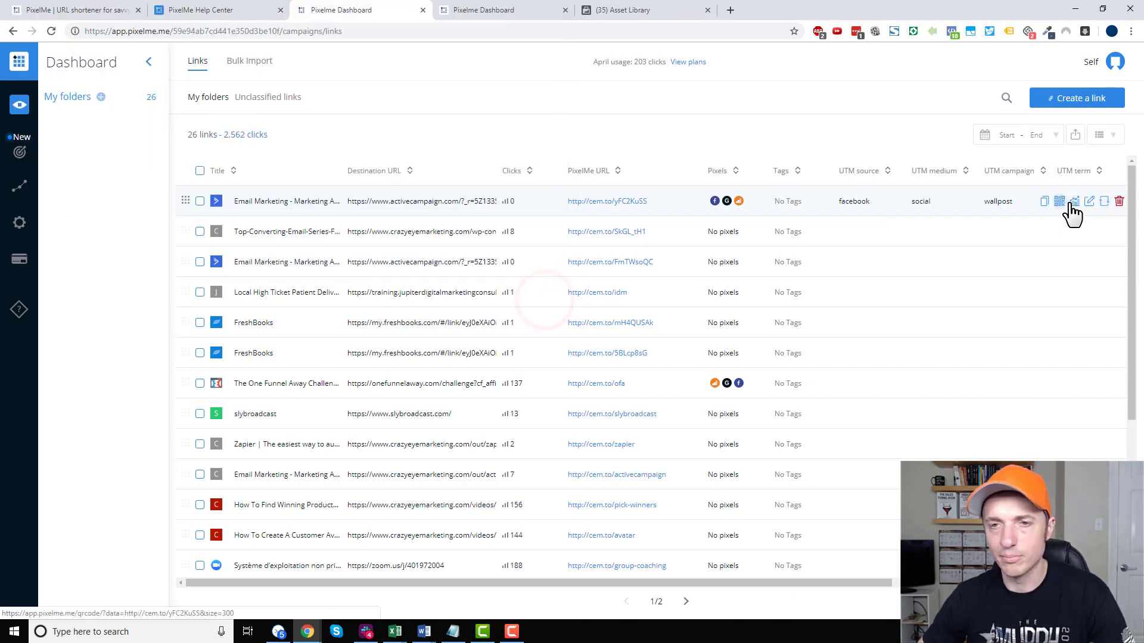
{"action": "left_click", "coordinate": [1074, 202]}
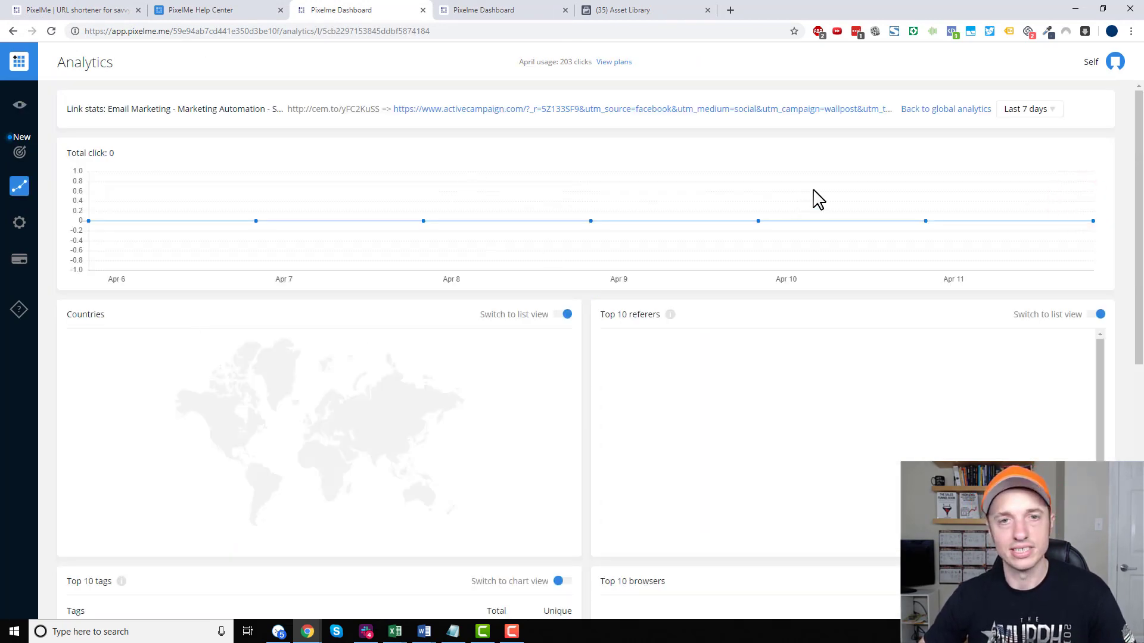
{"action": "left_click", "coordinate": [12, 30]}
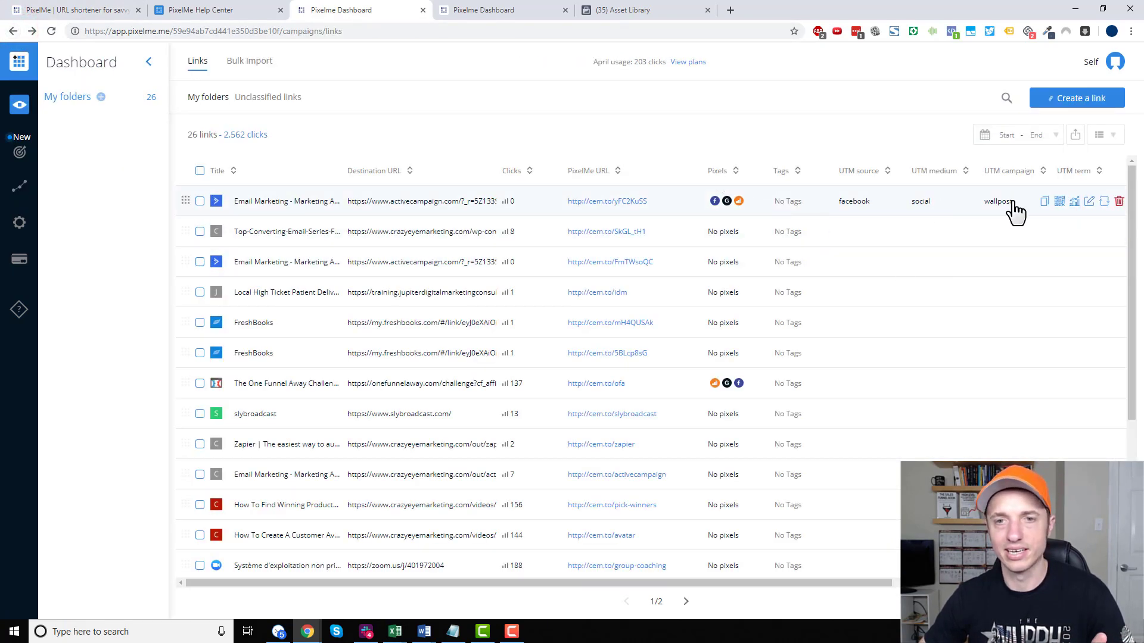
Change the ending of the new ActiveCampaign link's PixelMe URL to "acdemo" and save the changes.
{"action": "left_click", "coordinate": [1089, 202]}
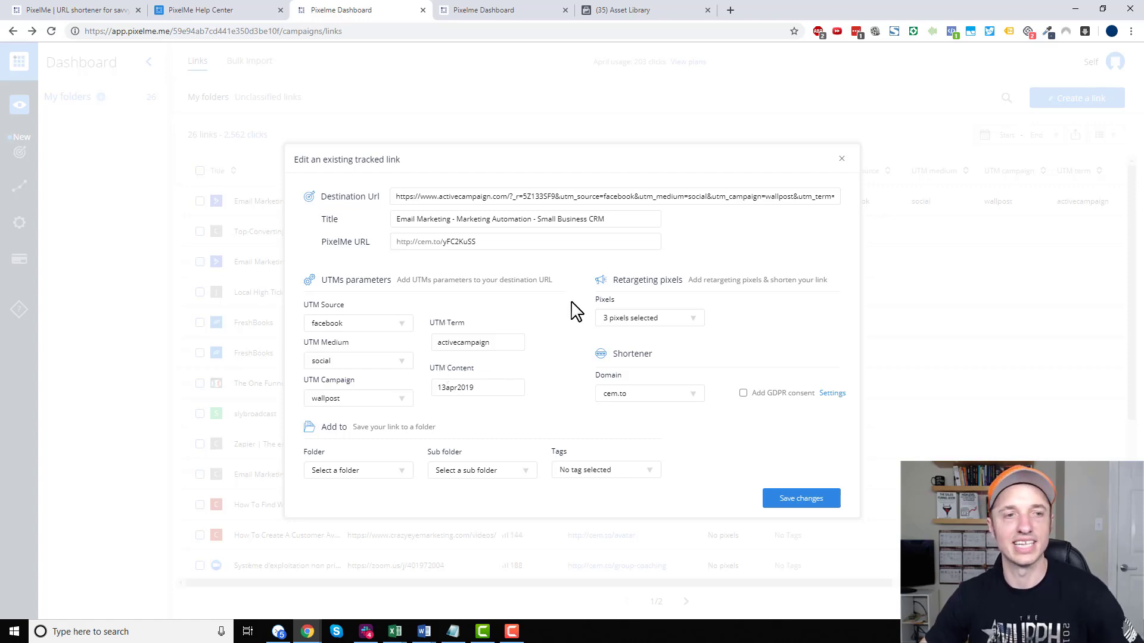
{"action": "double_click", "coordinate": [511, 241]}
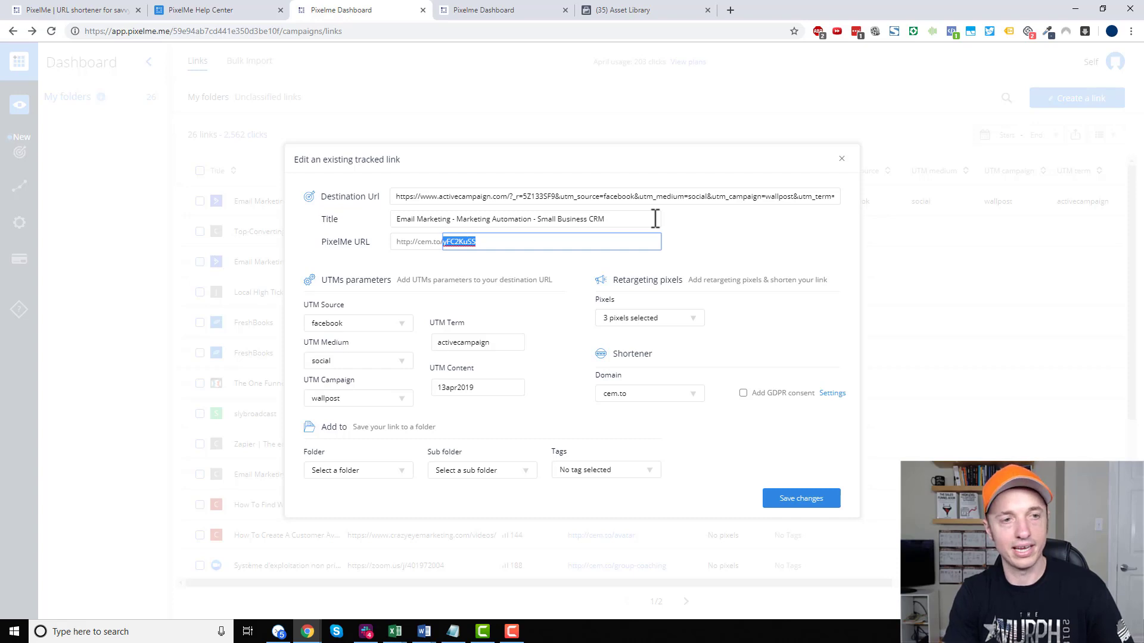
{"action": "type", "text": "acdemo"}
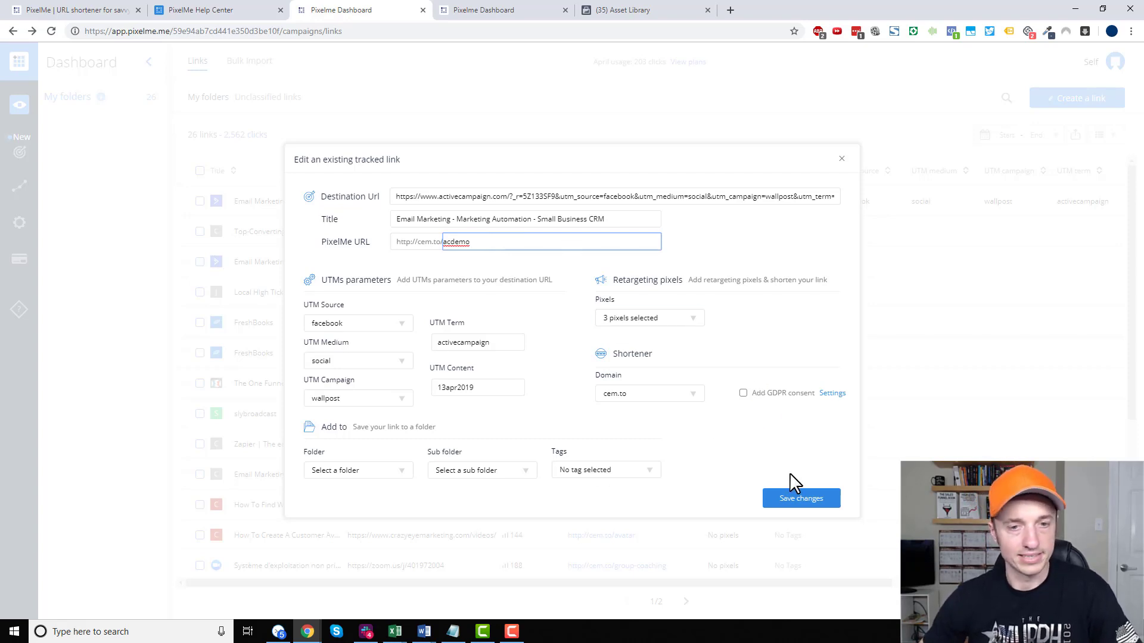
{"action": "left_click", "coordinate": [798, 497]}
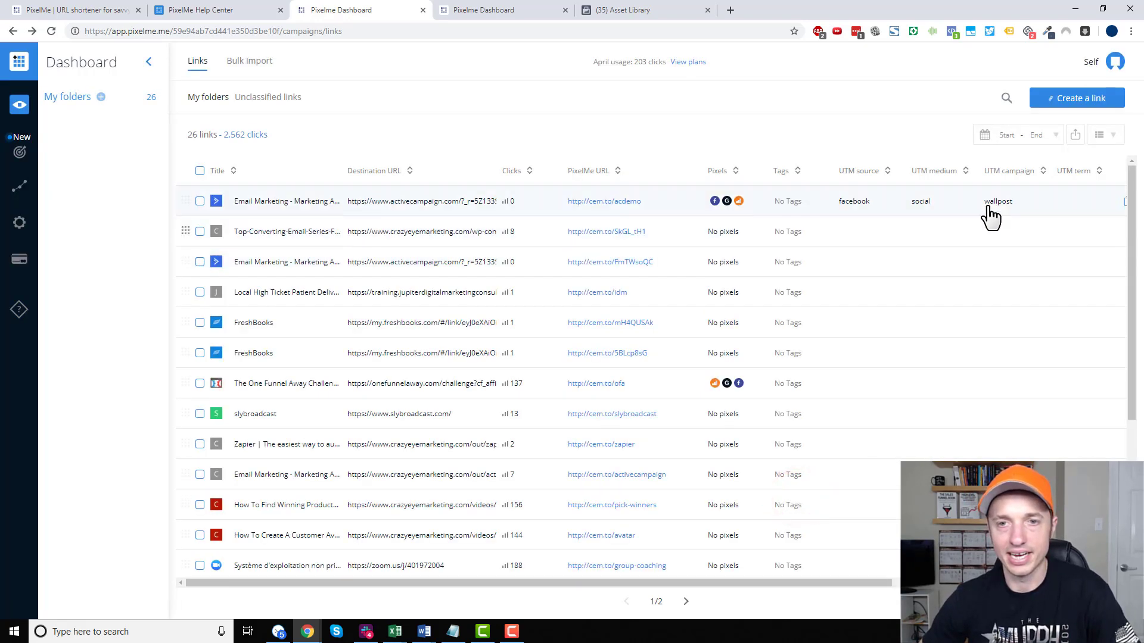
{"action": "mouse_move", "coordinate": [1064, 212]}
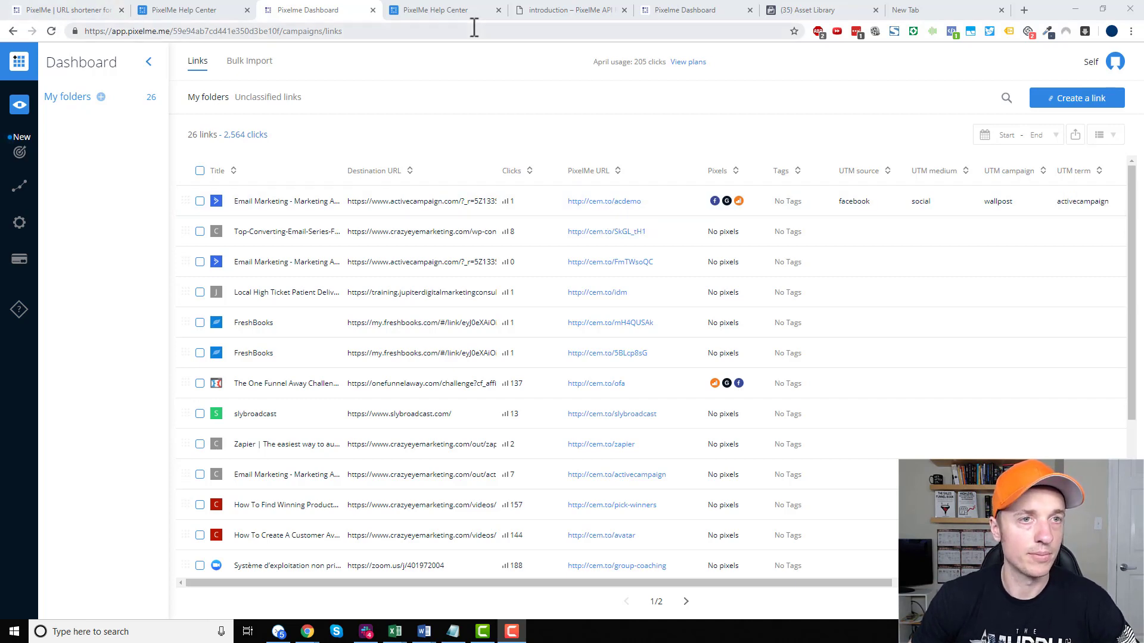
Switch to the Facebook Asset Library and start a new custom audience based on website traffic.
{"action": "left_click", "coordinate": [782, 11]}
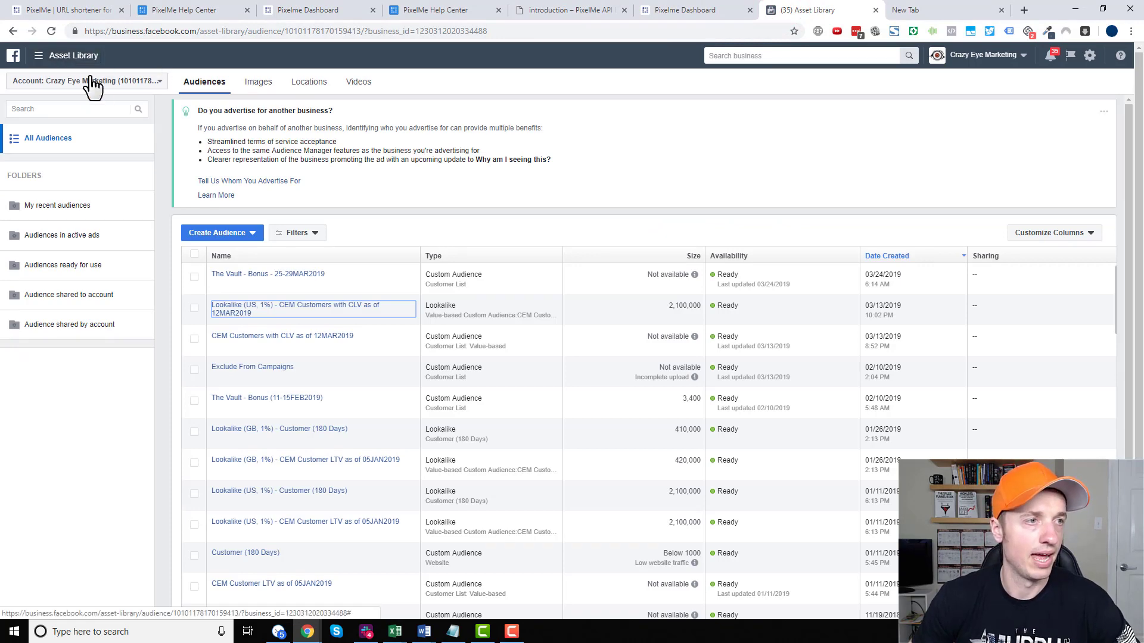
{"action": "left_click", "coordinate": [74, 57]}
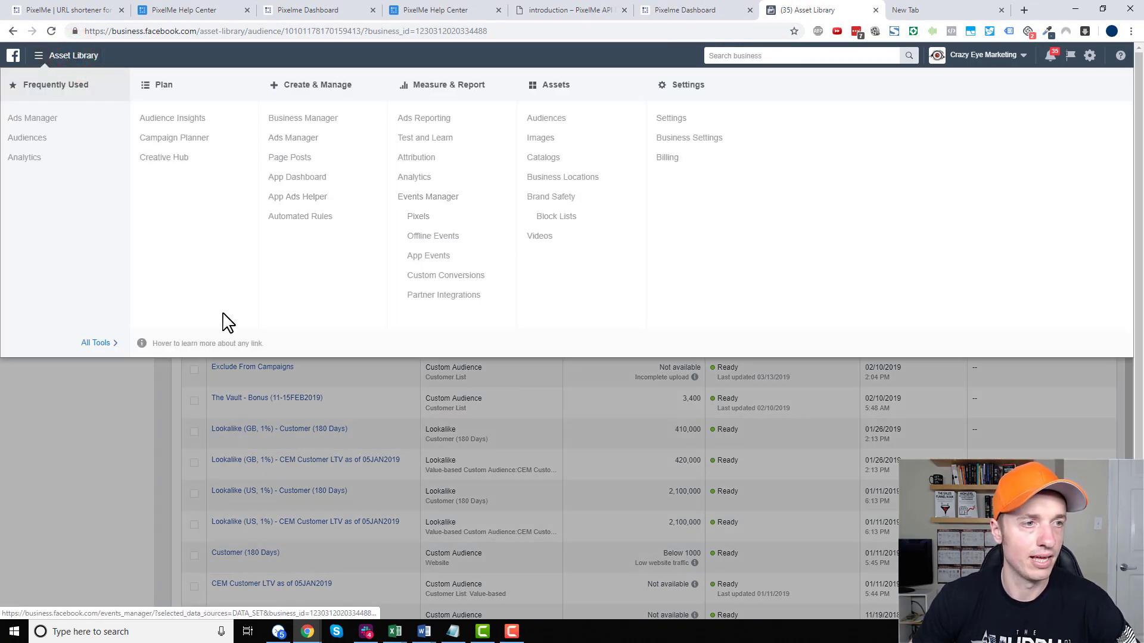
{"action": "left_click", "coordinate": [52, 401]}
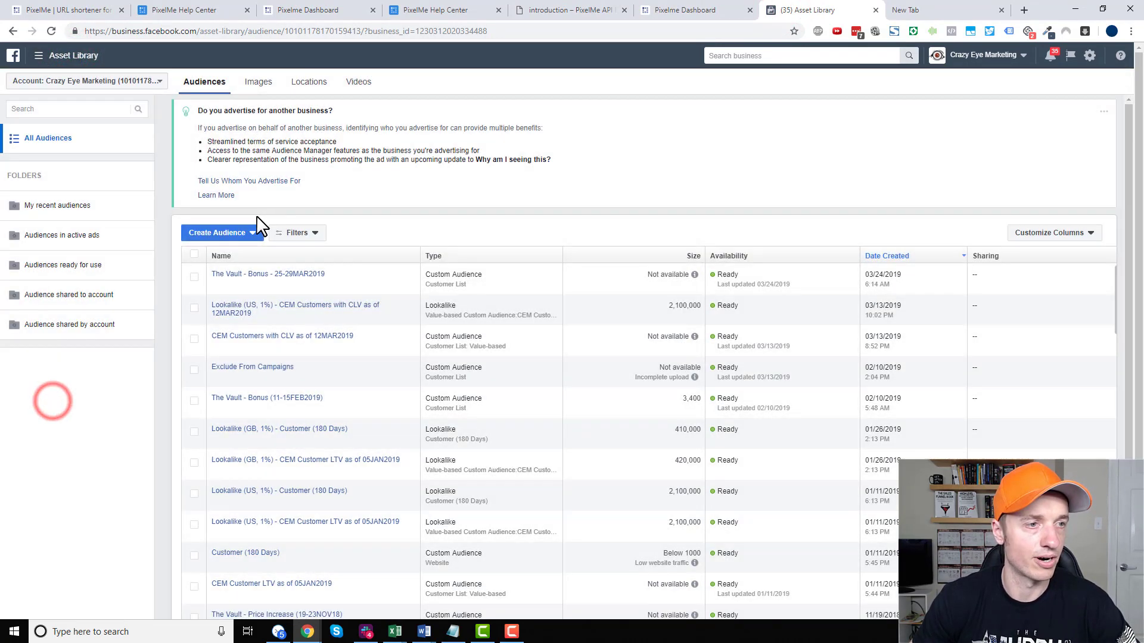
{"action": "left_click", "coordinate": [242, 243]}
{"action": "left_click", "coordinate": [232, 254]}
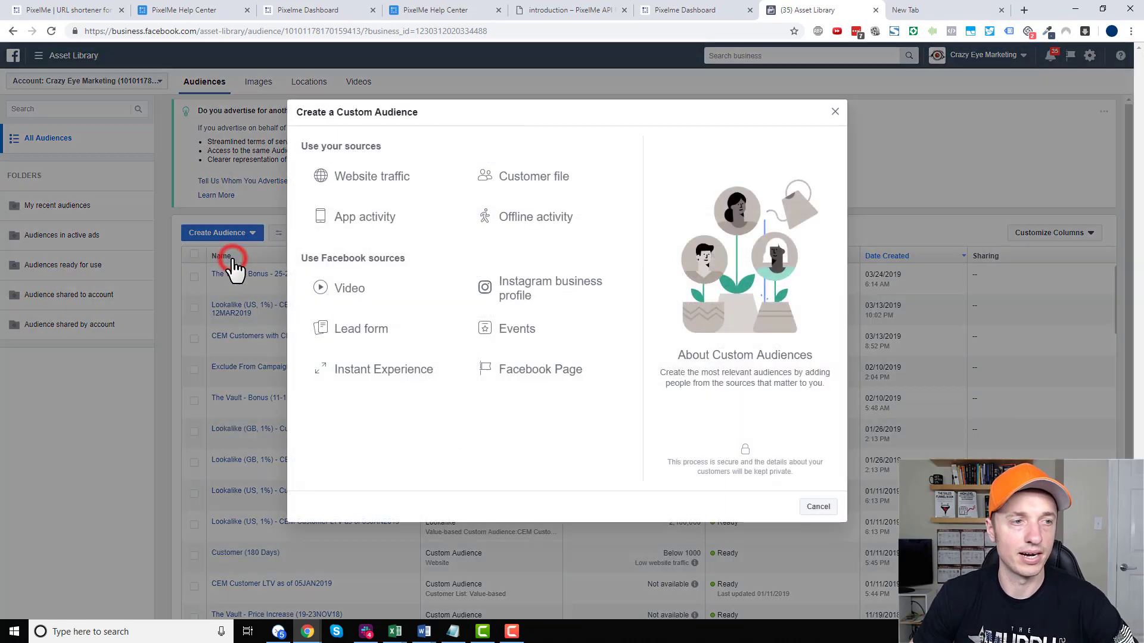
{"action": "left_click", "coordinate": [388, 190]}
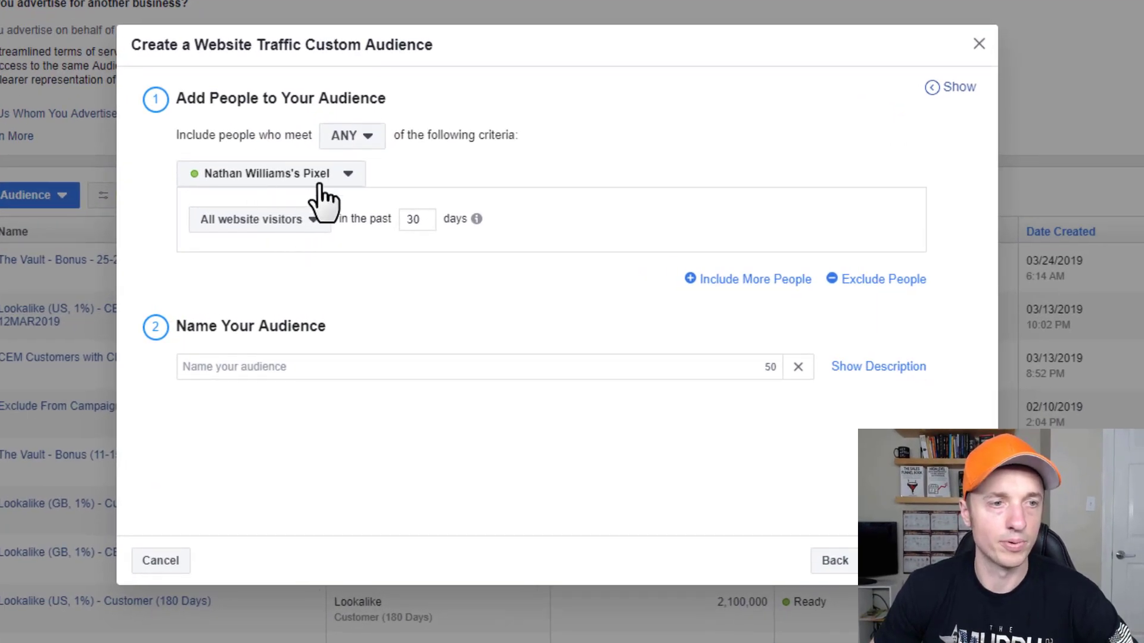
Define the audience as people who visited specific web pages in the past 7 days, with the URL containing "cem.to/acdemo".
{"action": "left_click", "coordinate": [304, 224]}
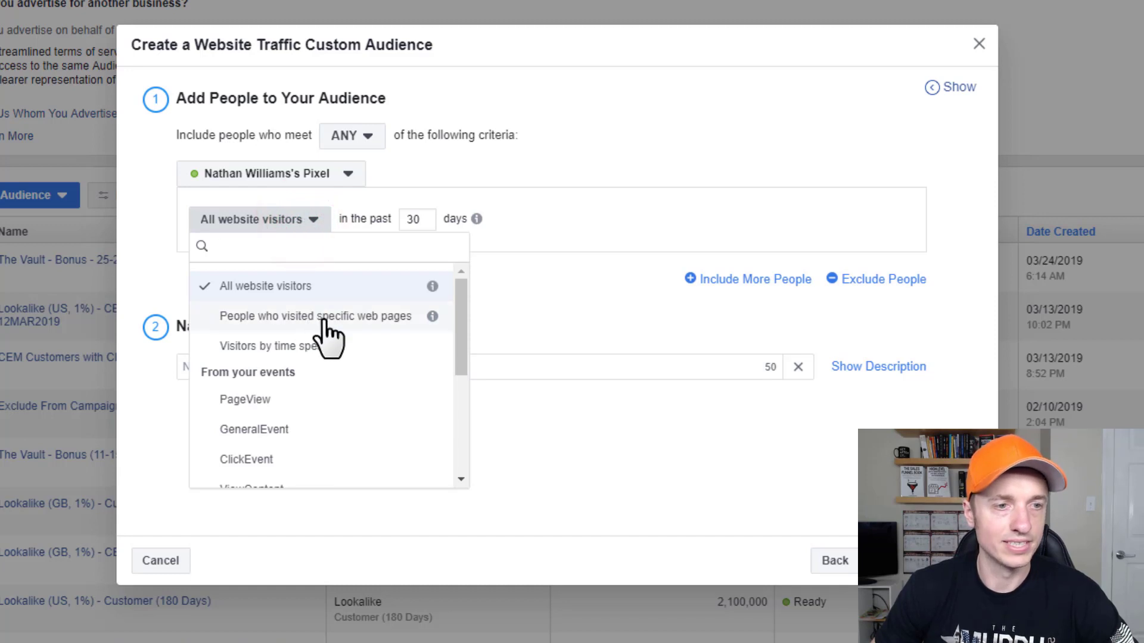
{"action": "left_click", "coordinate": [323, 319]}
{"action": "double_click", "coordinate": [524, 219]}
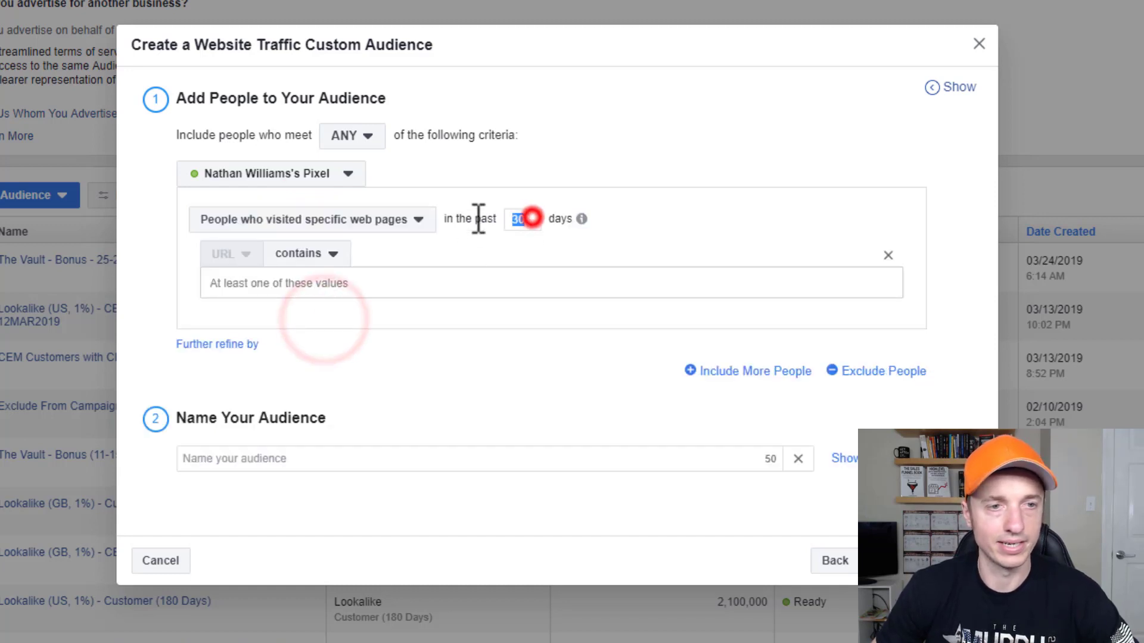
{"action": "type", "text": "7"}
{"action": "left_click", "coordinate": [506, 271]}
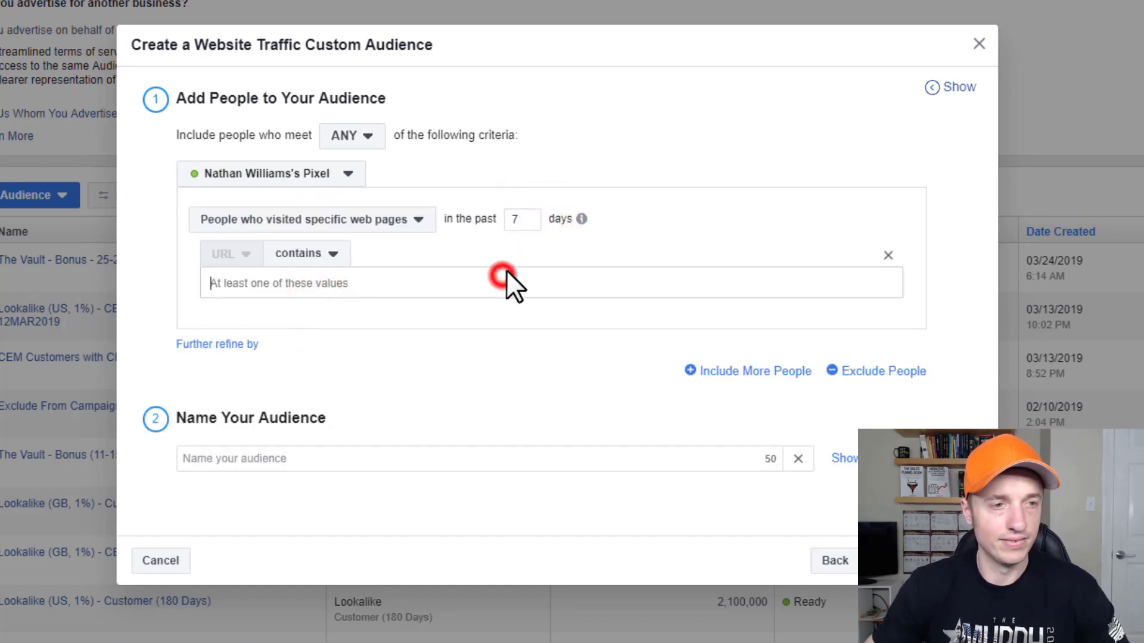
{"action": "type", "text": "cem.to"}
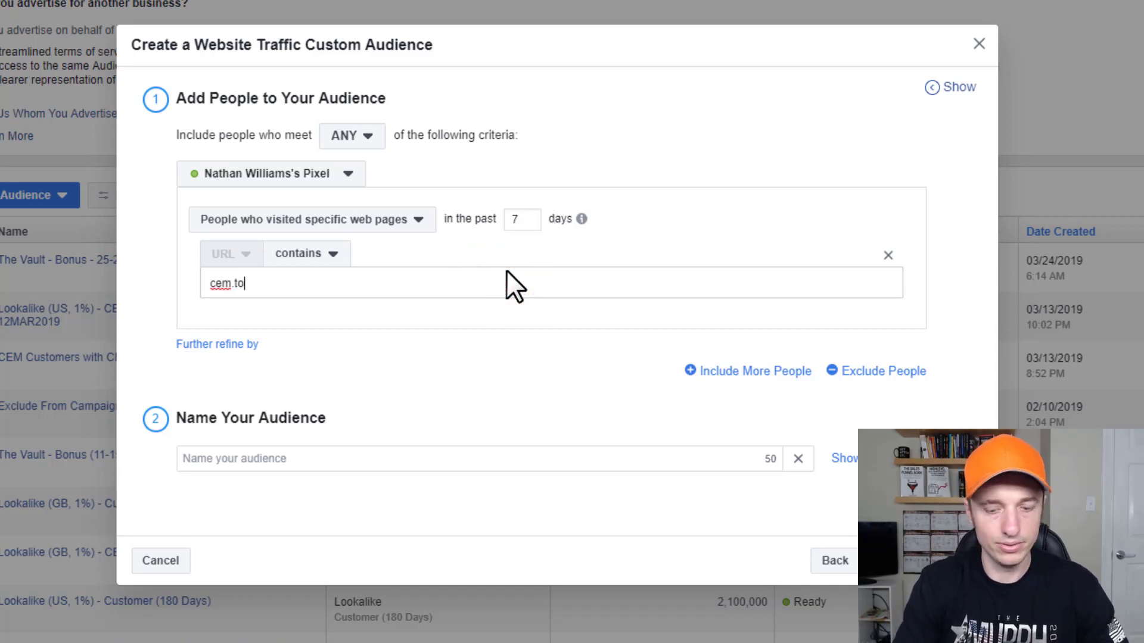
{"action": "type", "text": "/acdemo"}
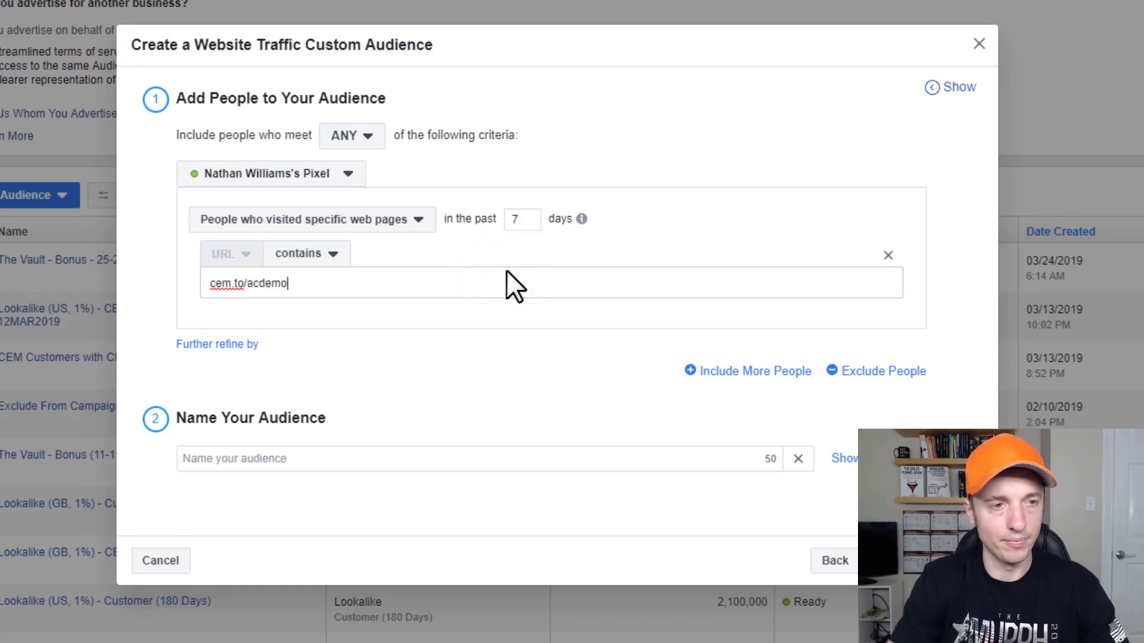
{"action": "key", "text": "Return"}
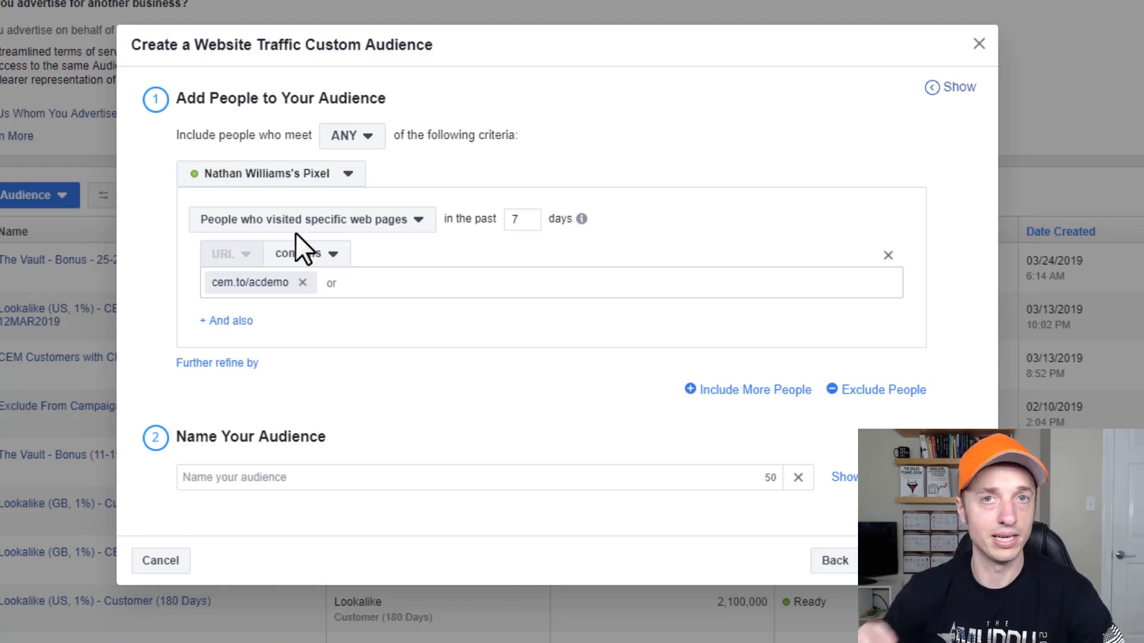
Name the audience "Visited ActiveCampaign Affiliate Link (7 Days)", create it, and finish the custom audience setup.
{"action": "left_click", "coordinate": [458, 470]}
{"action": "type", "text": "Visited A"}
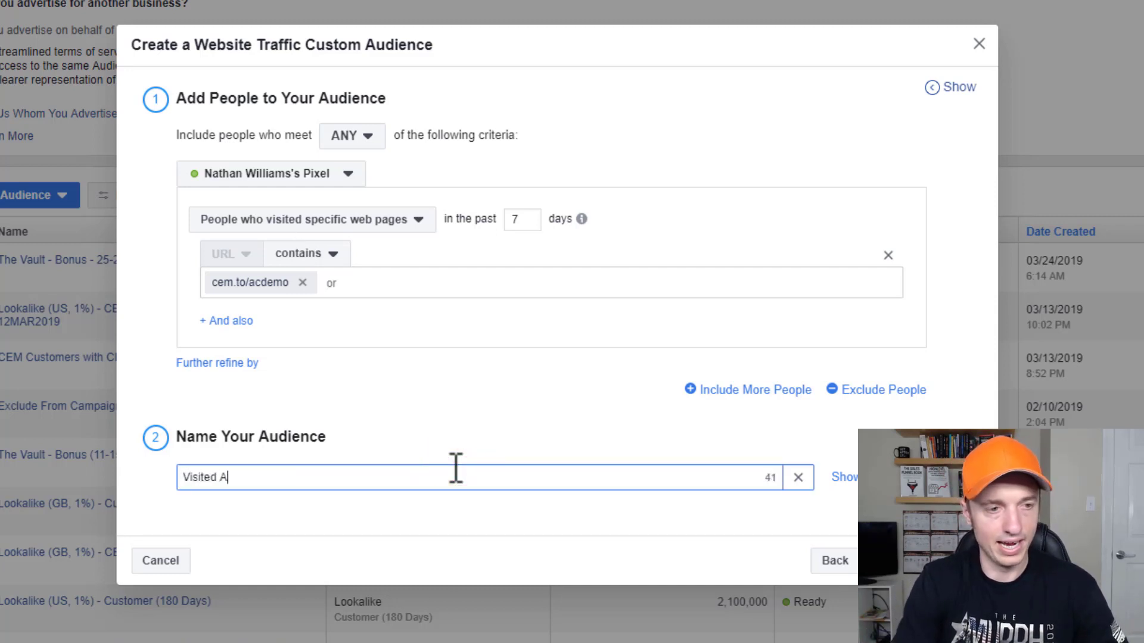
{"action": "type", "text": "ctiveCampaign A"}
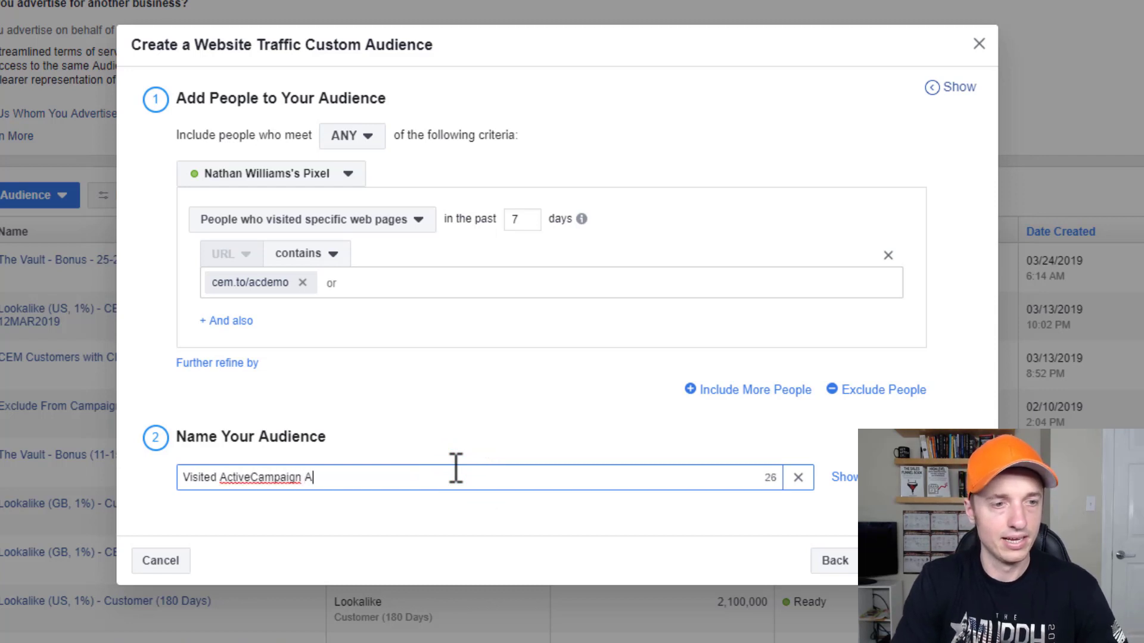
{"action": "type", "text": "ffiliate Link ("}
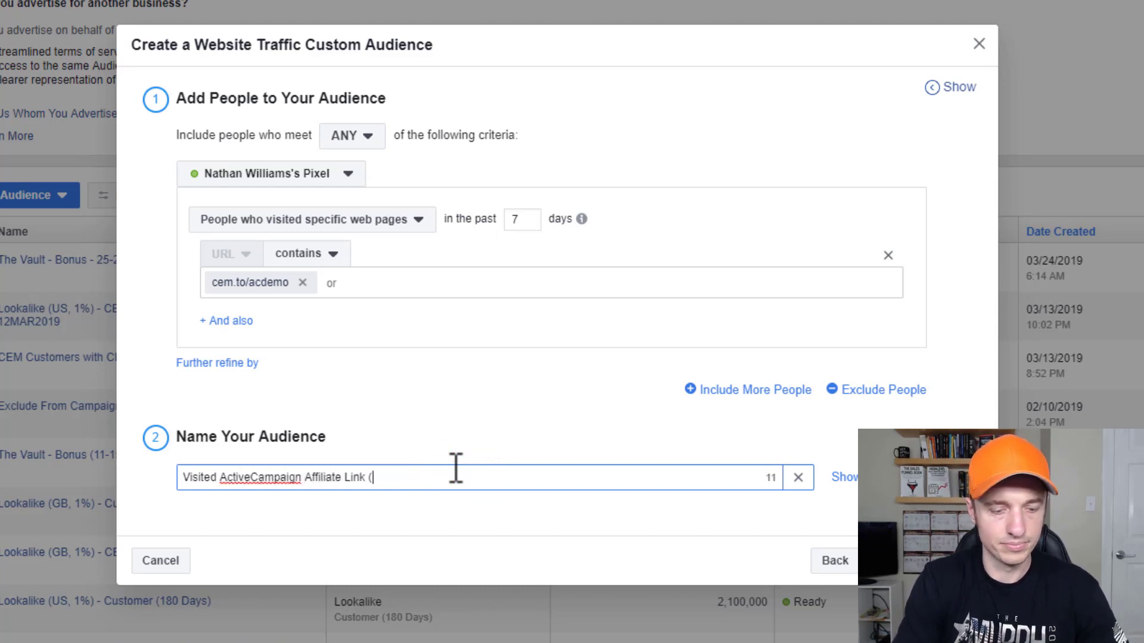
{"action": "type", "text": "7 Days)"}
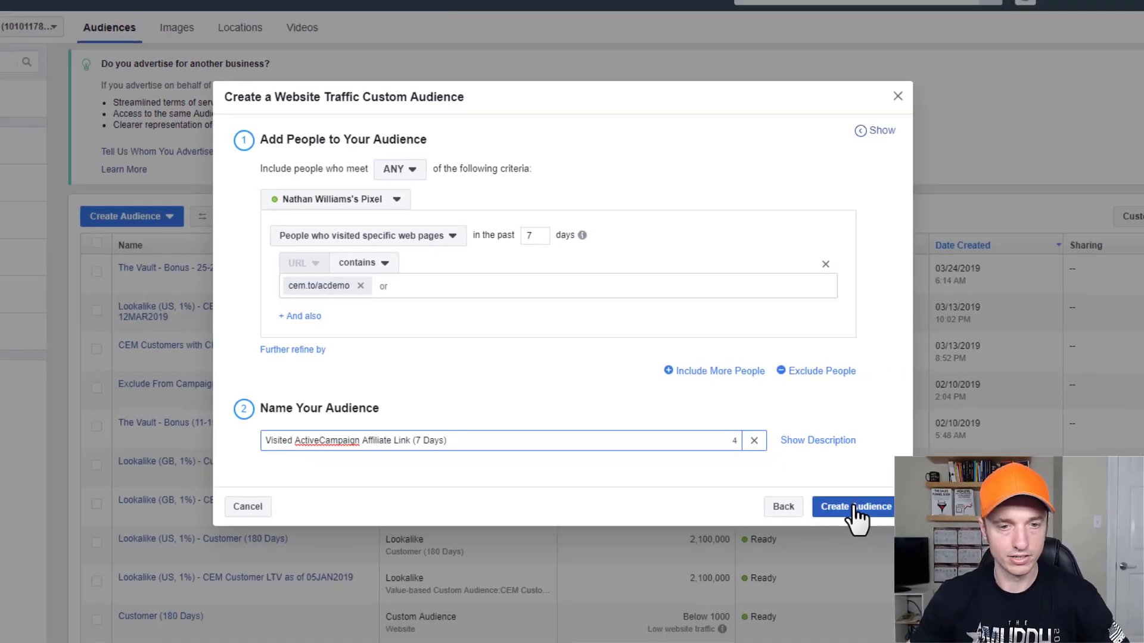
{"action": "left_click", "coordinate": [855, 508]}
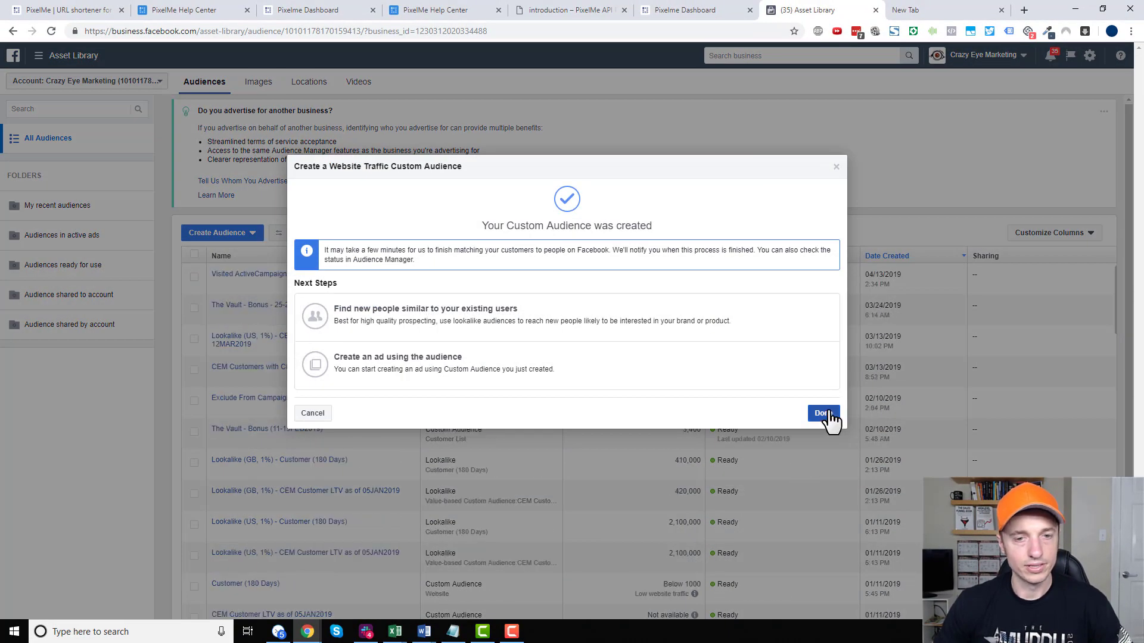
{"action": "left_click", "coordinate": [825, 411]}
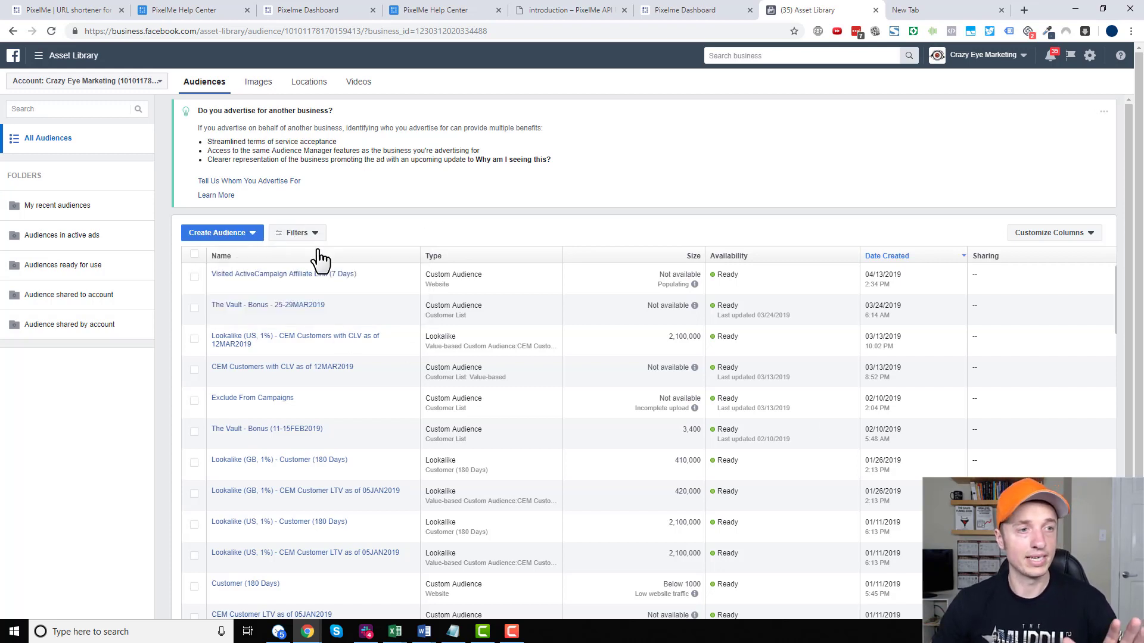
{"action": "mouse_move", "coordinate": [322, 266]}
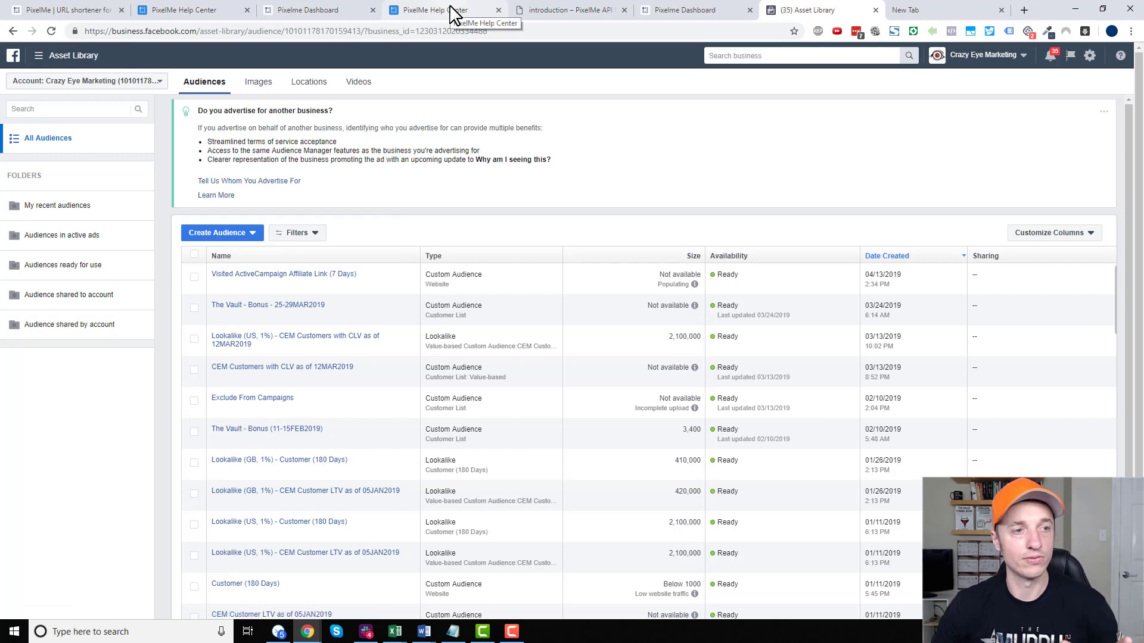
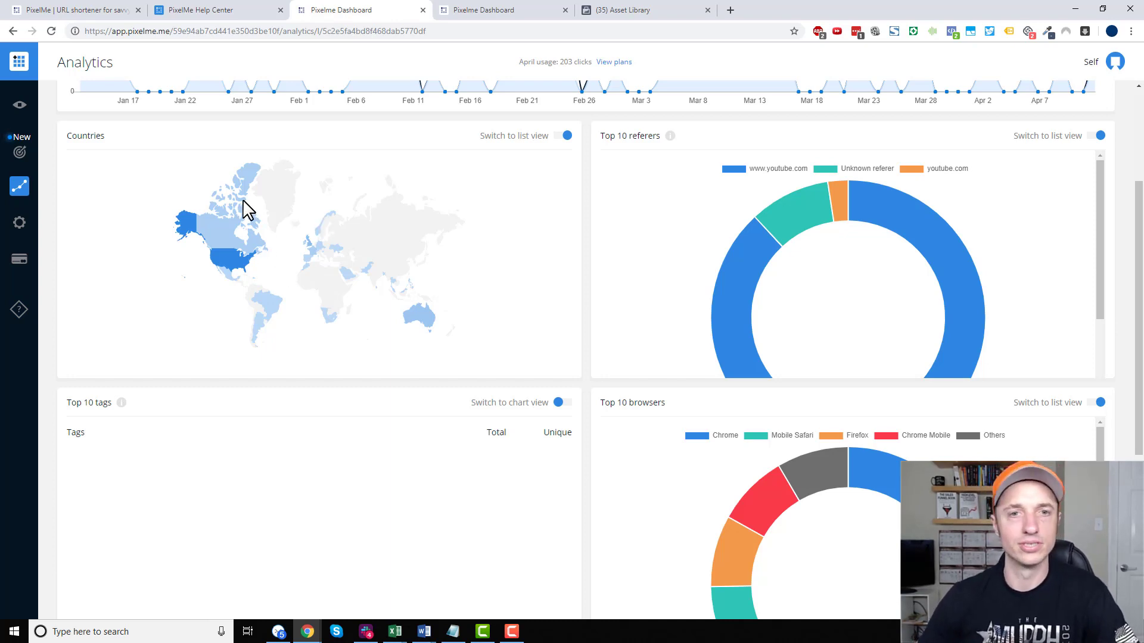
Examine the country map and top referers chart in the PixelMe analytics of the One Funnel Away Challenge link.
{"action": "scroll", "coordinate": [378, 209], "scroll_direction": "up", "scroll_amount": 1}
{"action": "scroll", "coordinate": [365, 230], "scroll_direction": "down", "scroll_amount": 1}
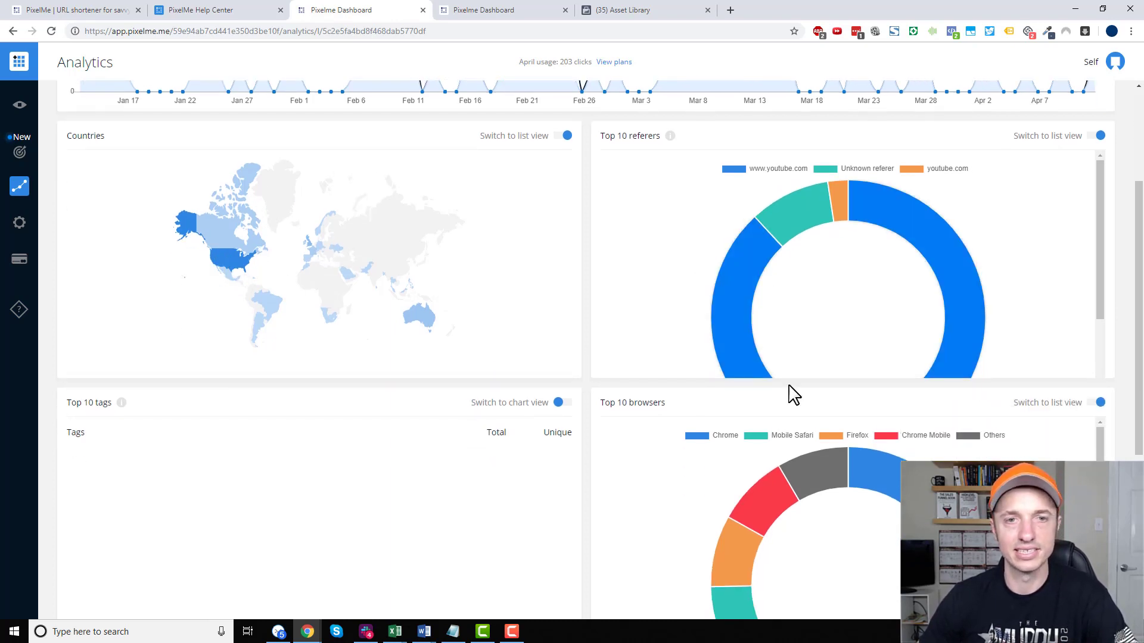
{"action": "scroll", "coordinate": [741, 296], "scroll_direction": "down", "scroll_amount": 2}
{"action": "scroll", "coordinate": [744, 295], "scroll_direction": "up", "scroll_amount": 1}
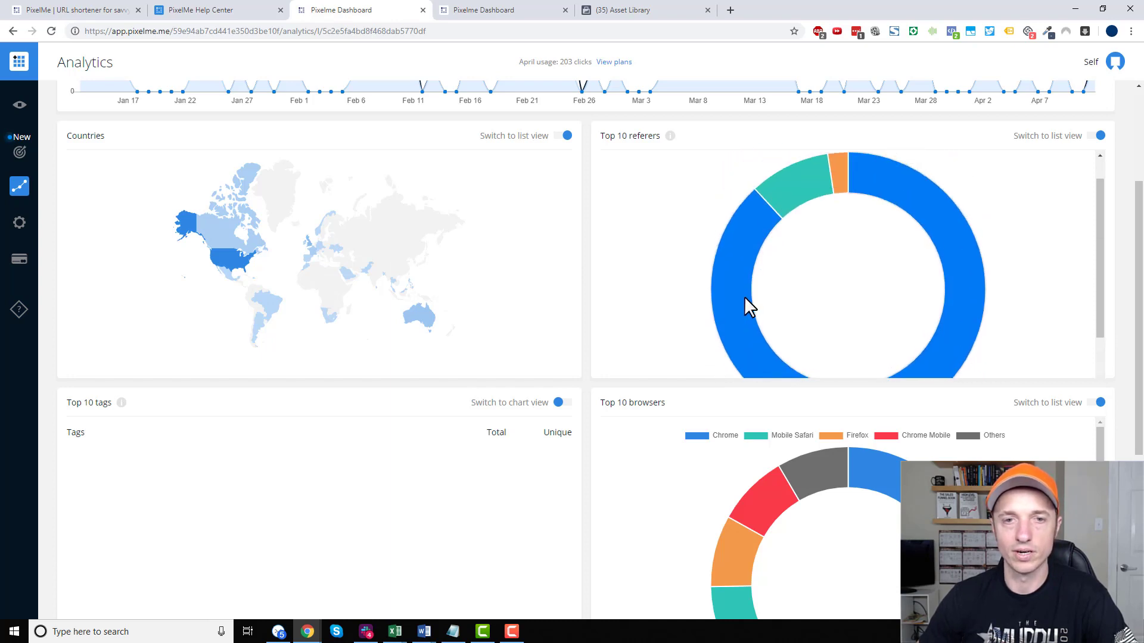
{"action": "scroll", "coordinate": [745, 296], "scroll_direction": "up", "scroll_amount": 1}
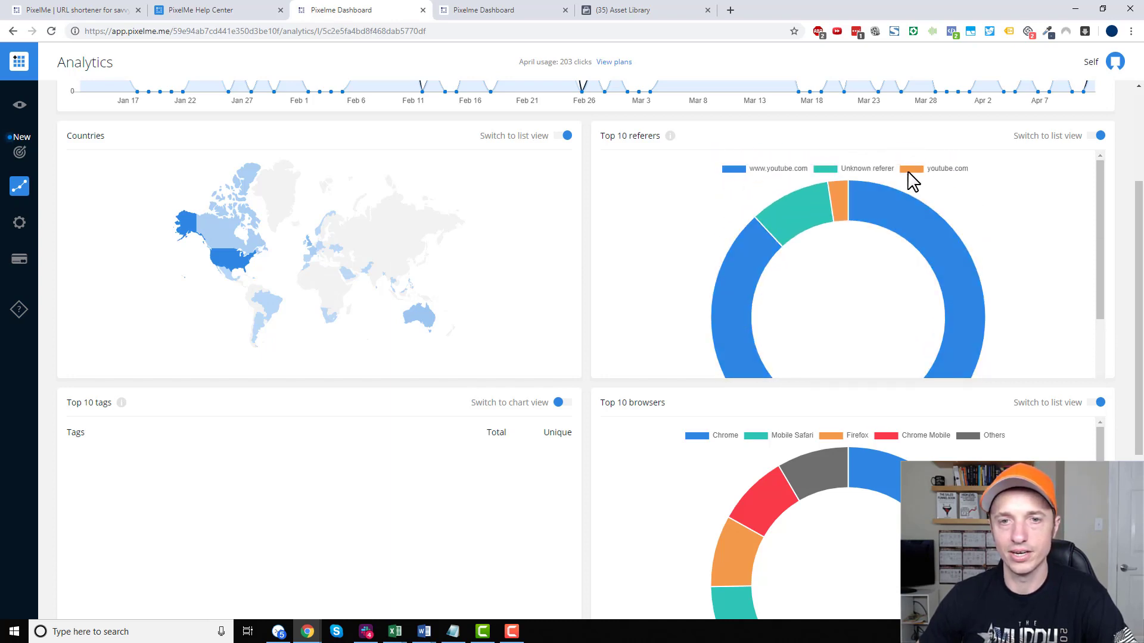
{"action": "scroll", "coordinate": [935, 239], "scroll_direction": "down", "scroll_amount": 3}
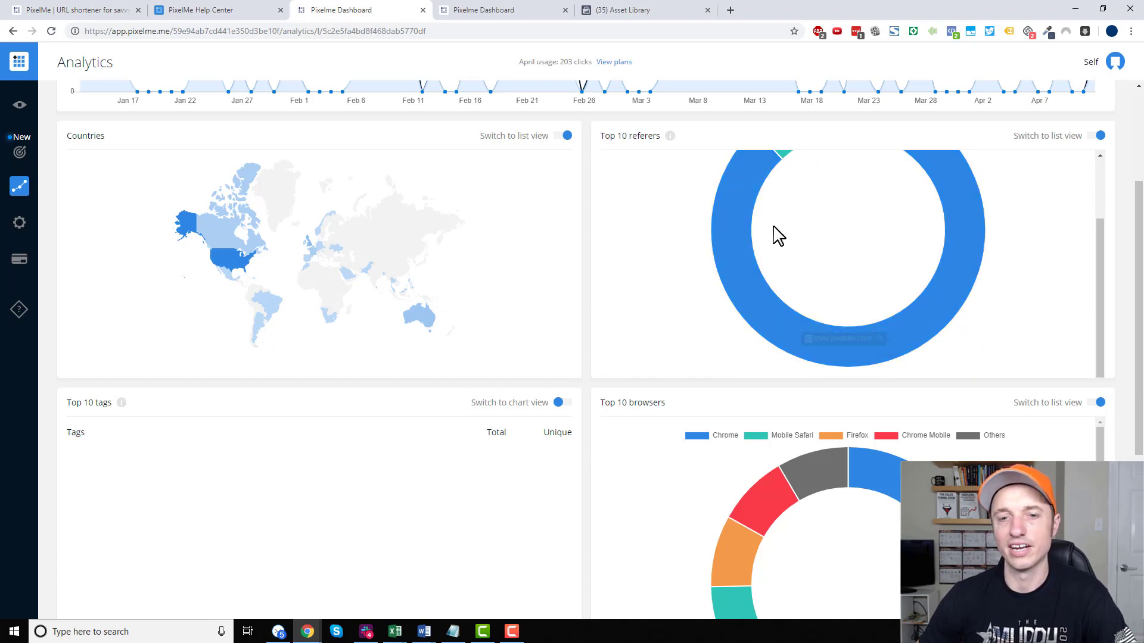
{"action": "scroll", "coordinate": [930, 280], "scroll_direction": "up", "scroll_amount": 2}
{"action": "scroll", "coordinate": [923, 295], "scroll_direction": "up", "scroll_amount": 1}
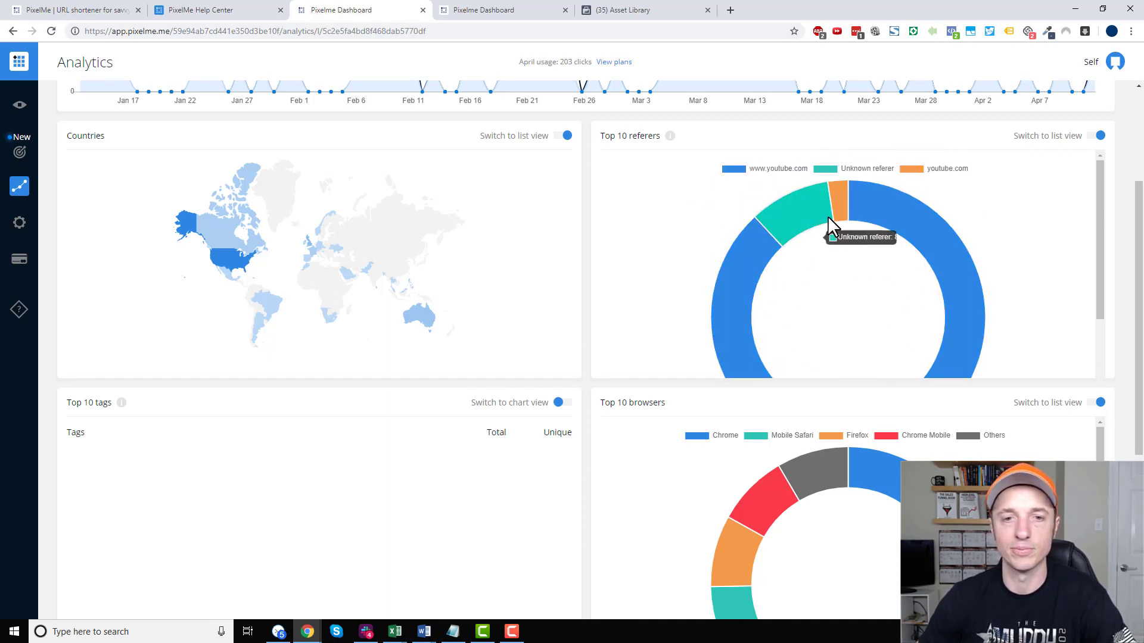
Review the link's tags, browsers and operating systems statistics, and return to its total clicks graph.
{"action": "scroll", "coordinate": [756, 203], "scroll_direction": "down", "scroll_amount": 1}
{"action": "scroll", "coordinate": [539, 189], "scroll_direction": "down", "scroll_amount": 2}
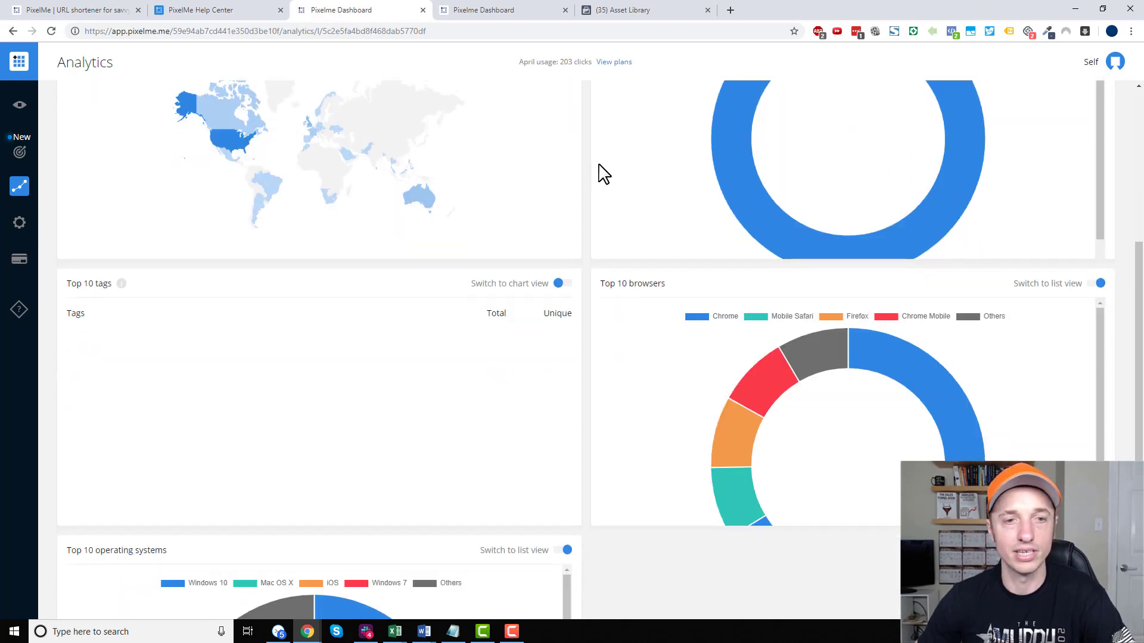
{"action": "scroll", "coordinate": [596, 185], "scroll_direction": "down", "scroll_amount": 2}
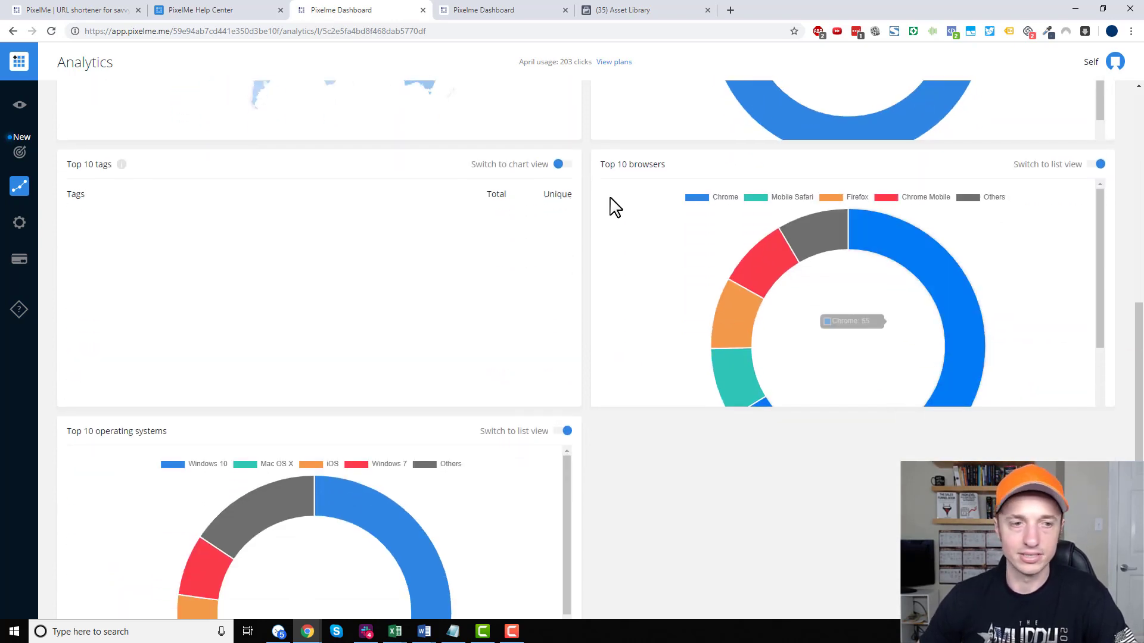
{"action": "scroll", "coordinate": [615, 206], "scroll_direction": "down", "scroll_amount": 1}
{"action": "scroll", "coordinate": [297, 476], "scroll_direction": "down", "scroll_amount": 1}
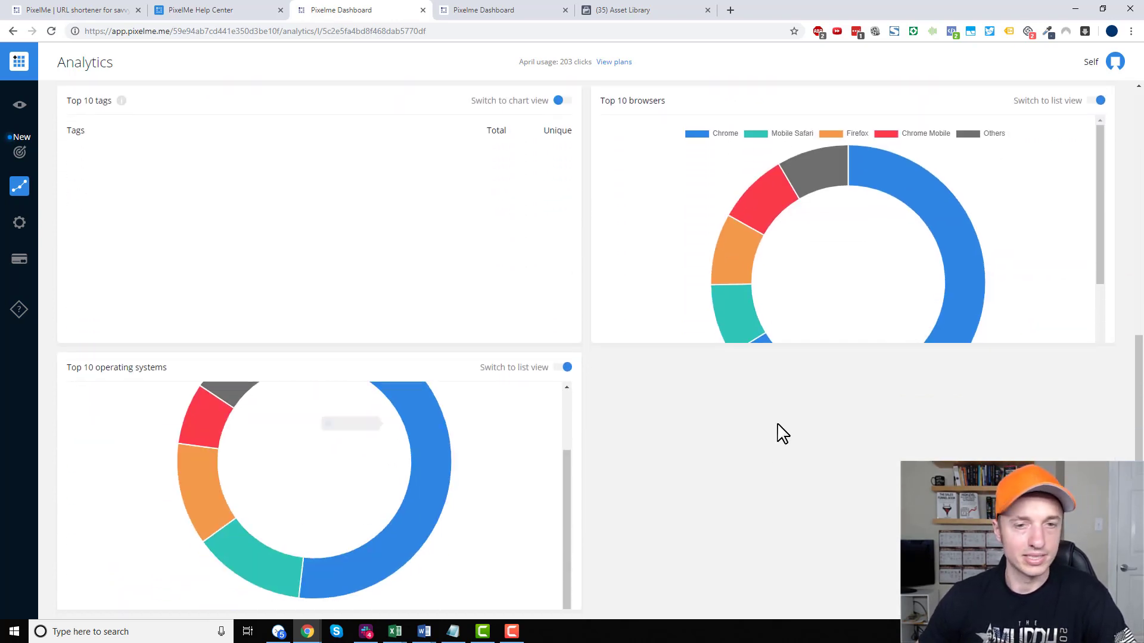
{"action": "scroll", "coordinate": [772, 469], "scroll_direction": "up", "scroll_amount": 8}
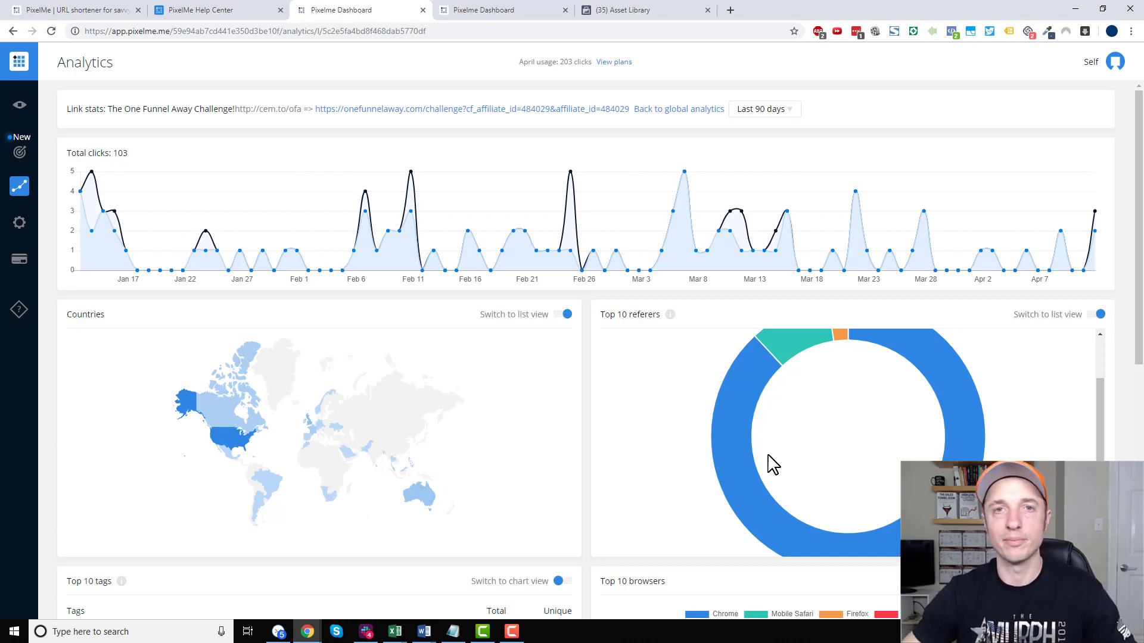
Go back to the list of all tracked links and check which columns can be displayed.
{"action": "left_click", "coordinate": [21, 104]}
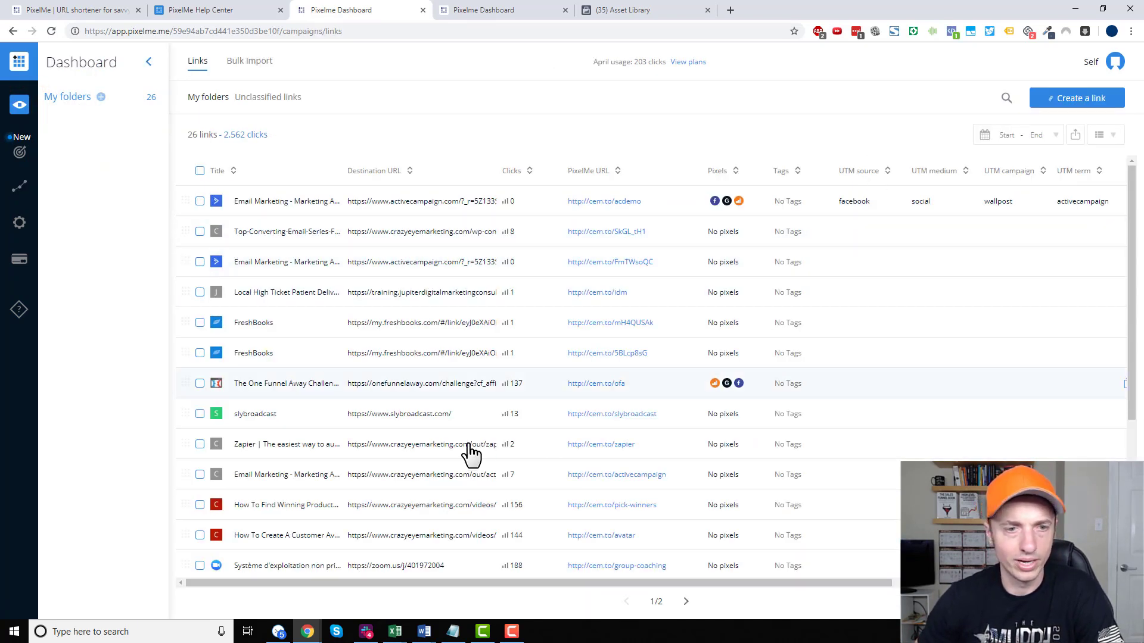
{"action": "scroll", "coordinate": [467, 455], "scroll_direction": "down", "scroll_amount": 4}
{"action": "scroll", "coordinate": [631, 390], "scroll_direction": "up", "scroll_amount": 4}
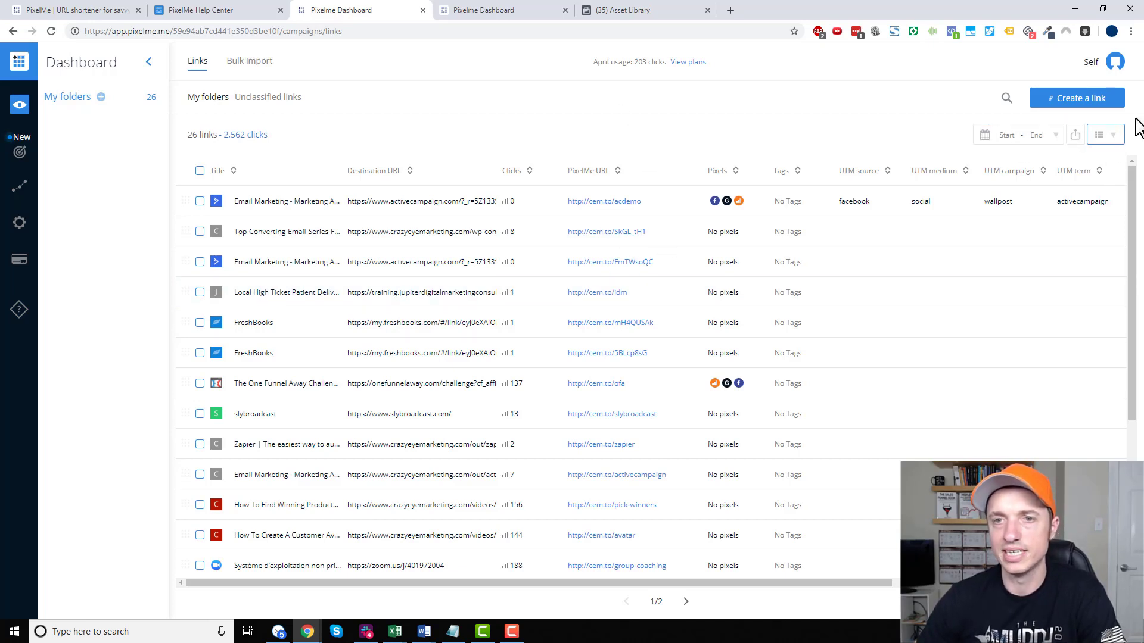
{"action": "left_click", "coordinate": [1117, 141]}
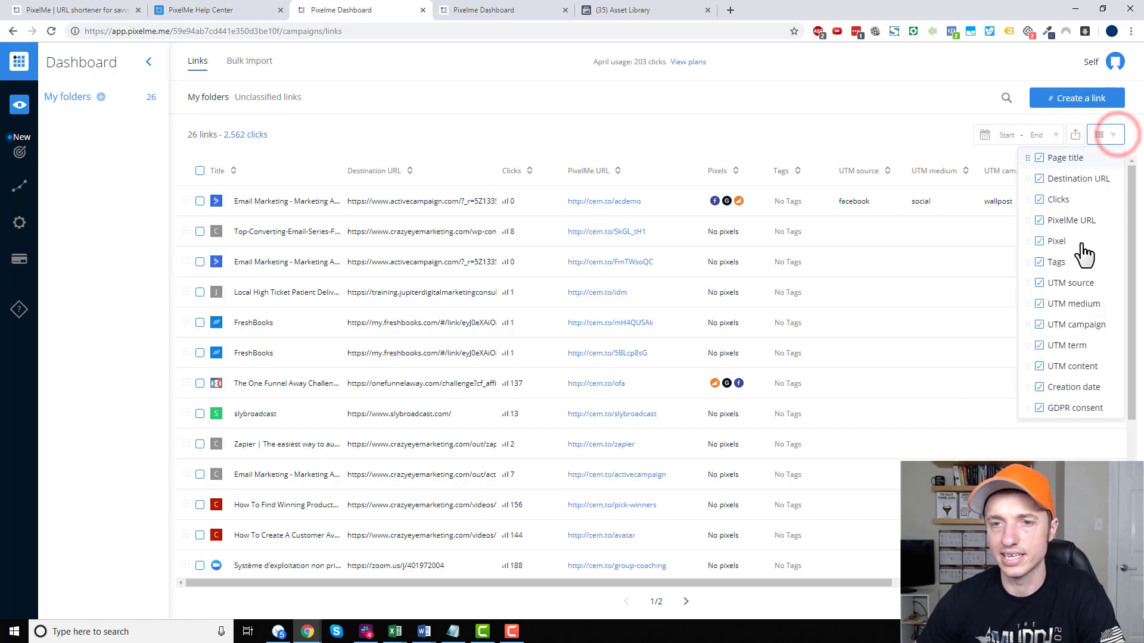
{"action": "left_click", "coordinate": [928, 124]}
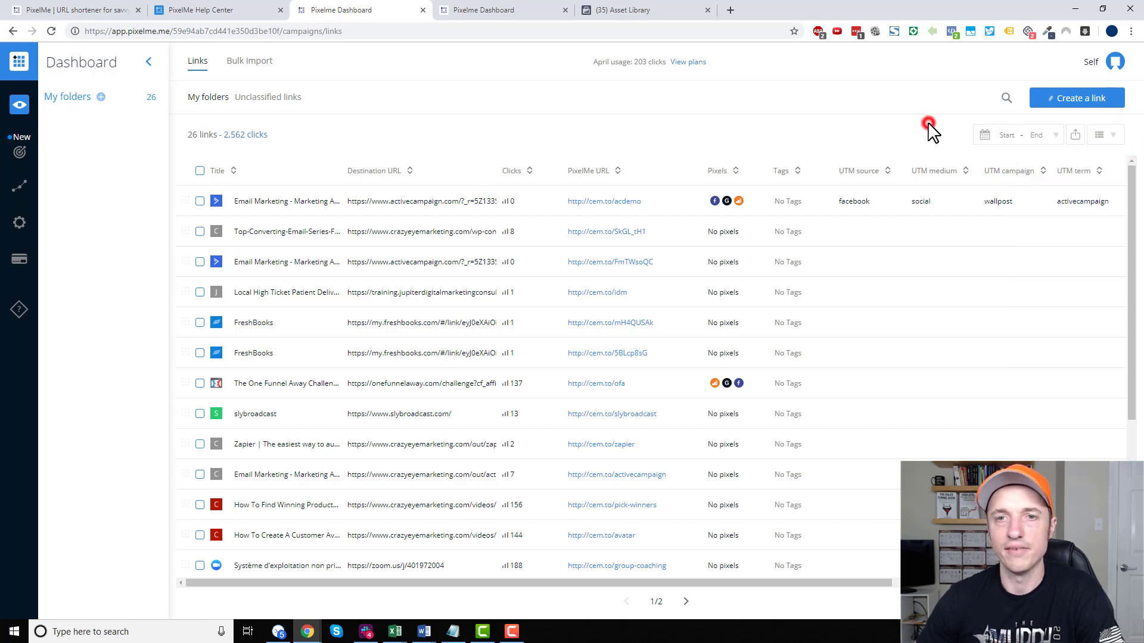
View the conversions report by referring domain and by UTM source.
{"action": "left_click", "coordinate": [19, 152]}
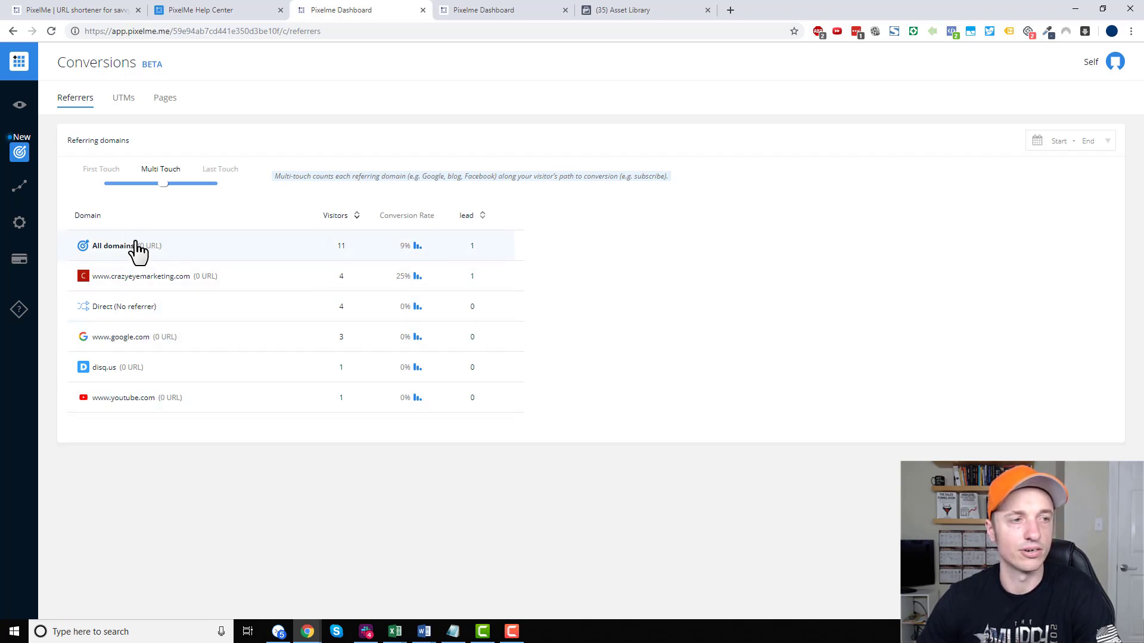
{"action": "left_click", "coordinate": [126, 99]}
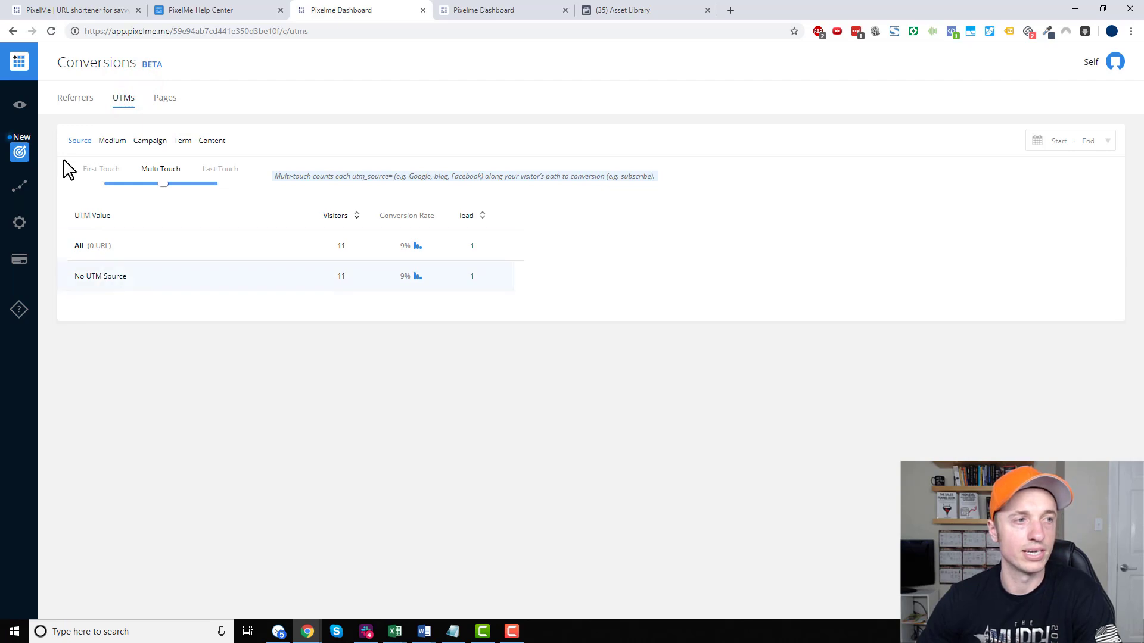
{"action": "left_click", "coordinate": [17, 105]}
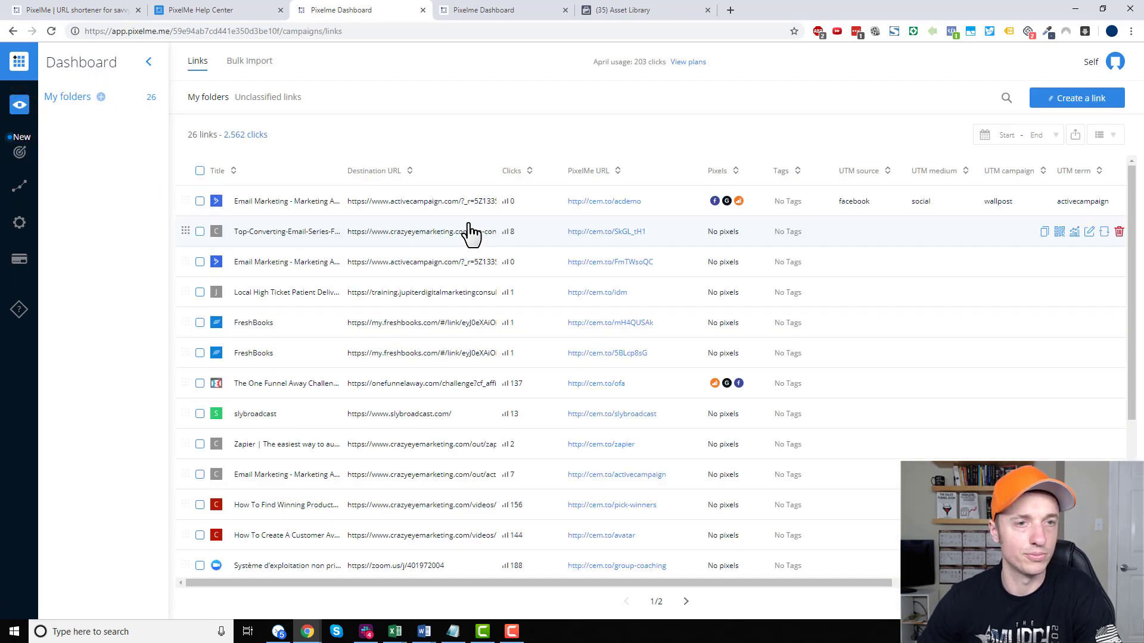
{"action": "left_click", "coordinate": [616, 203]}
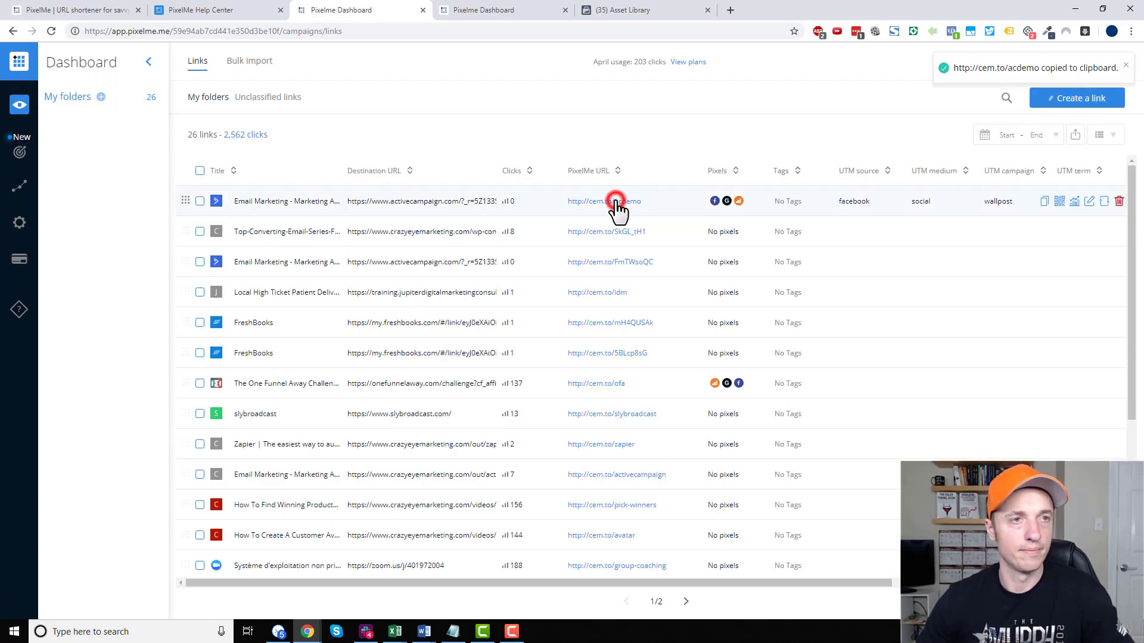
{"action": "left_click", "coordinate": [1045, 202]}
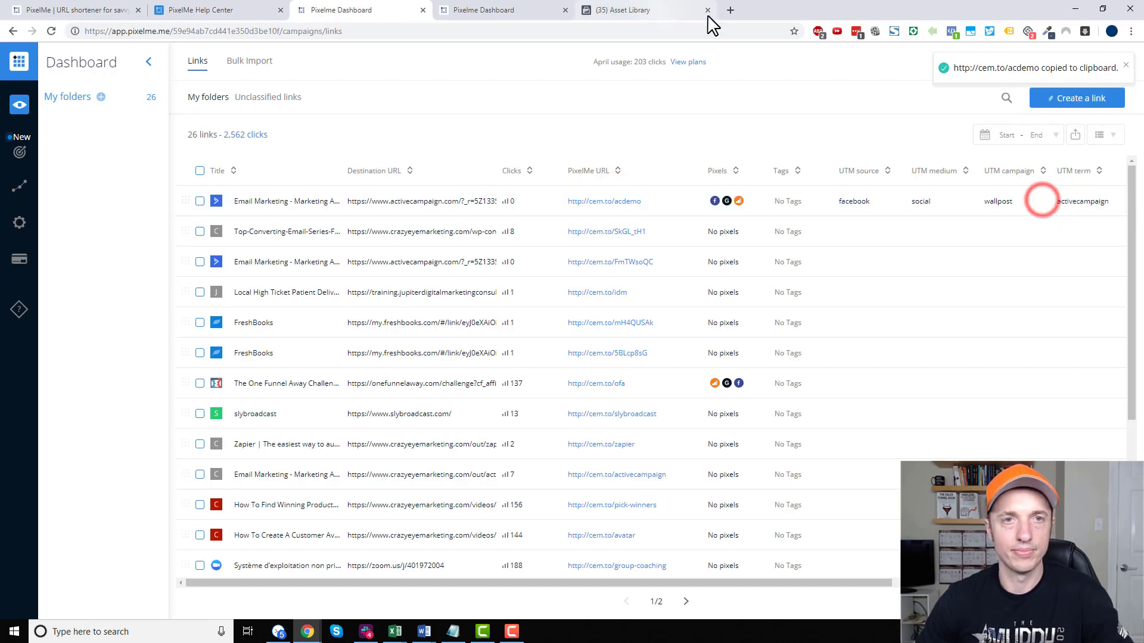
Load the copied short link in a new incognito window to test its redirect, and dismiss that window.
{"action": "left_click", "coordinate": [730, 9]}
{"action": "left_click", "coordinate": [1131, 31]}
{"action": "left_click", "coordinate": [1068, 74]}
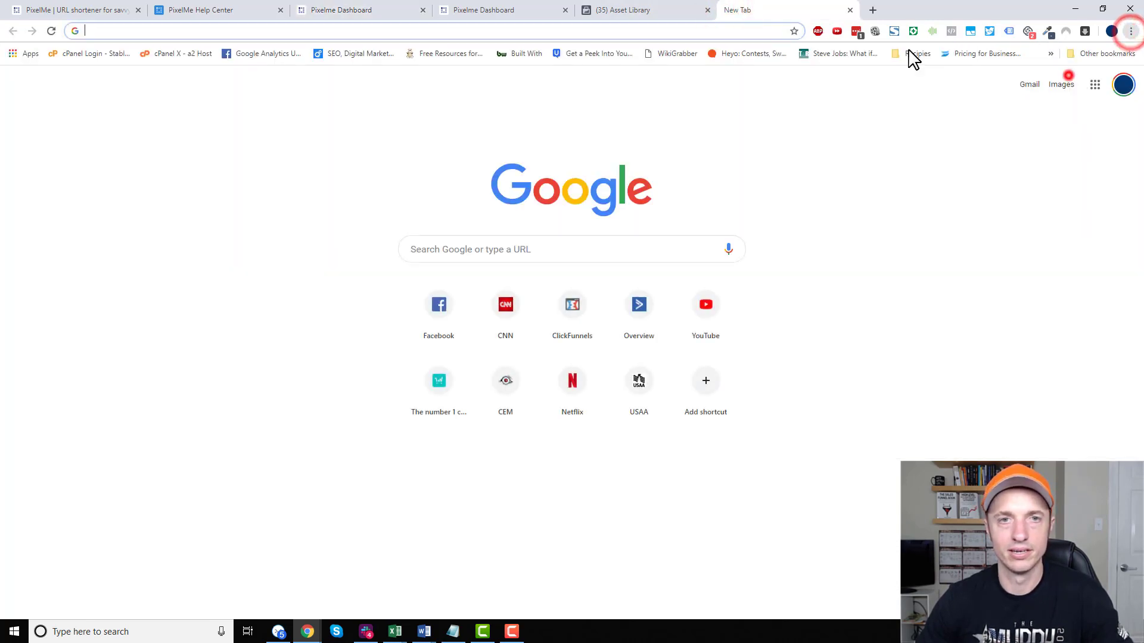
{"action": "left_click", "coordinate": [690, 29]}
{"action": "key", "text": "ctrl+v"}
{"action": "key", "text": "Return"}
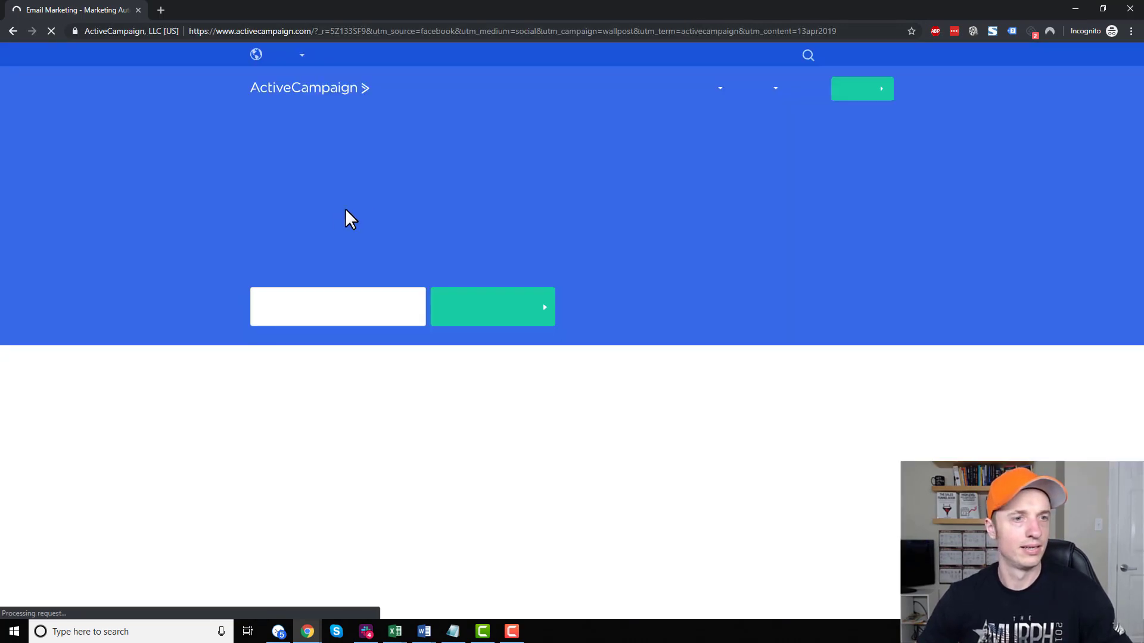
{"action": "left_click", "coordinate": [1130, 10]}
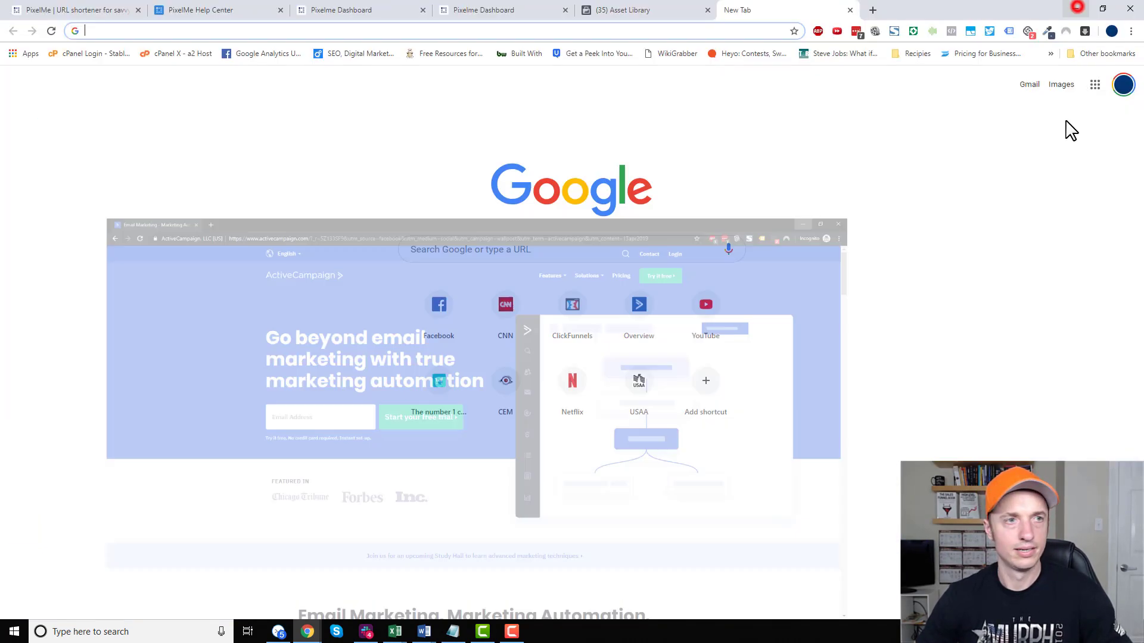
Return to the PixelMe dashboard and reload the conversions report broken down by UTMs.
{"action": "left_click", "coordinate": [203, 9]}
{"action": "left_click", "coordinate": [56, 10]}
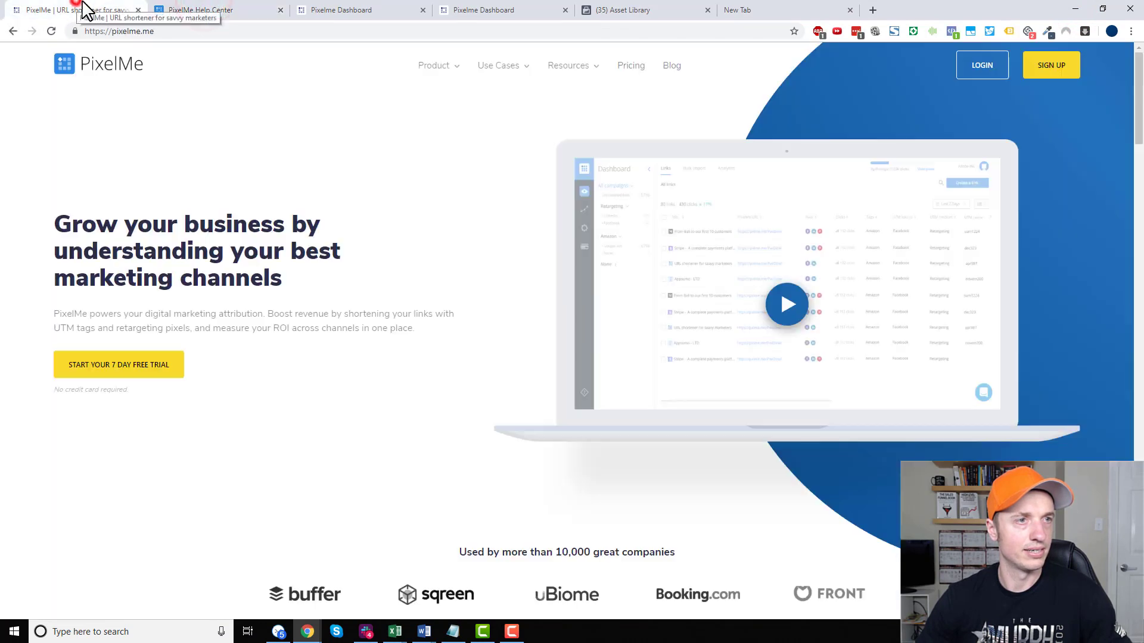
{"action": "left_click", "coordinate": [310, 9]}
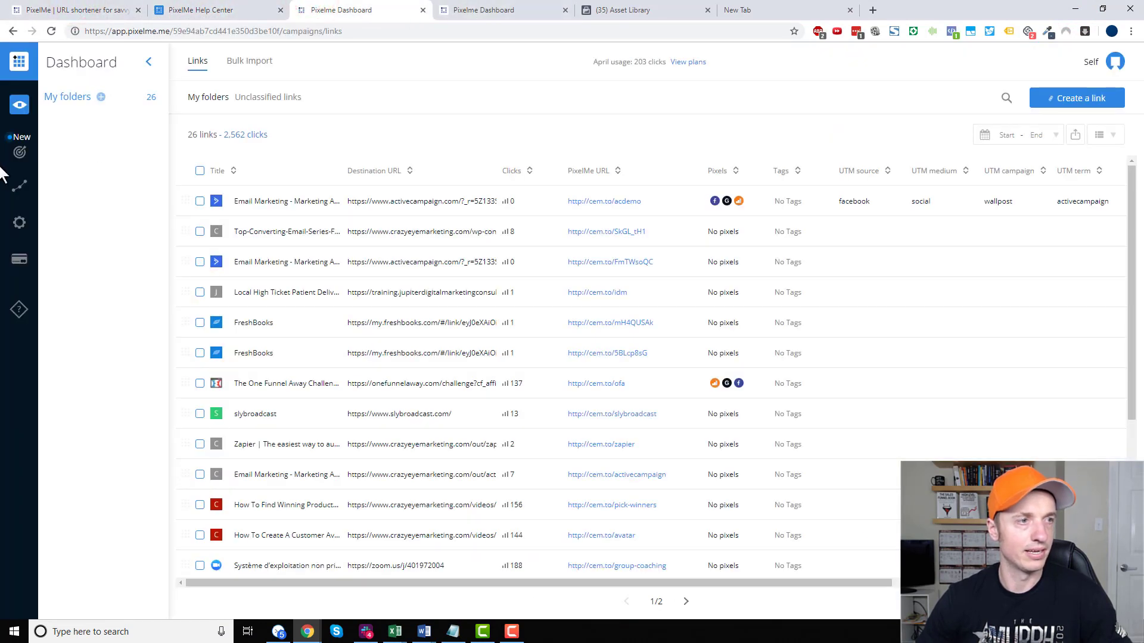
{"action": "left_click", "coordinate": [19, 152]}
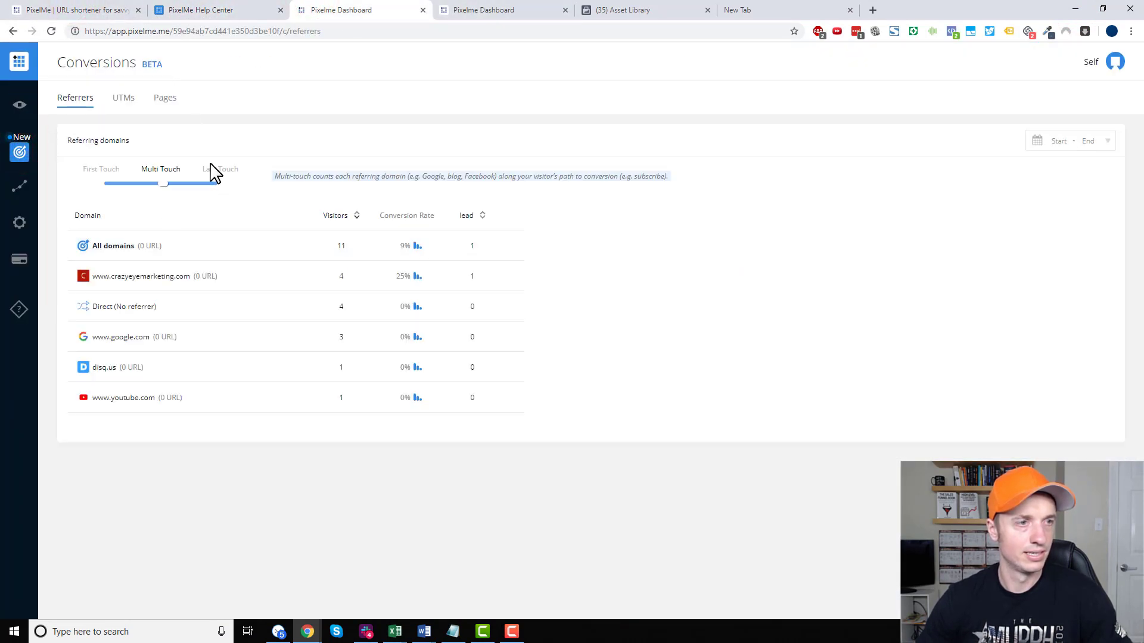
{"action": "left_click", "coordinate": [121, 97]}
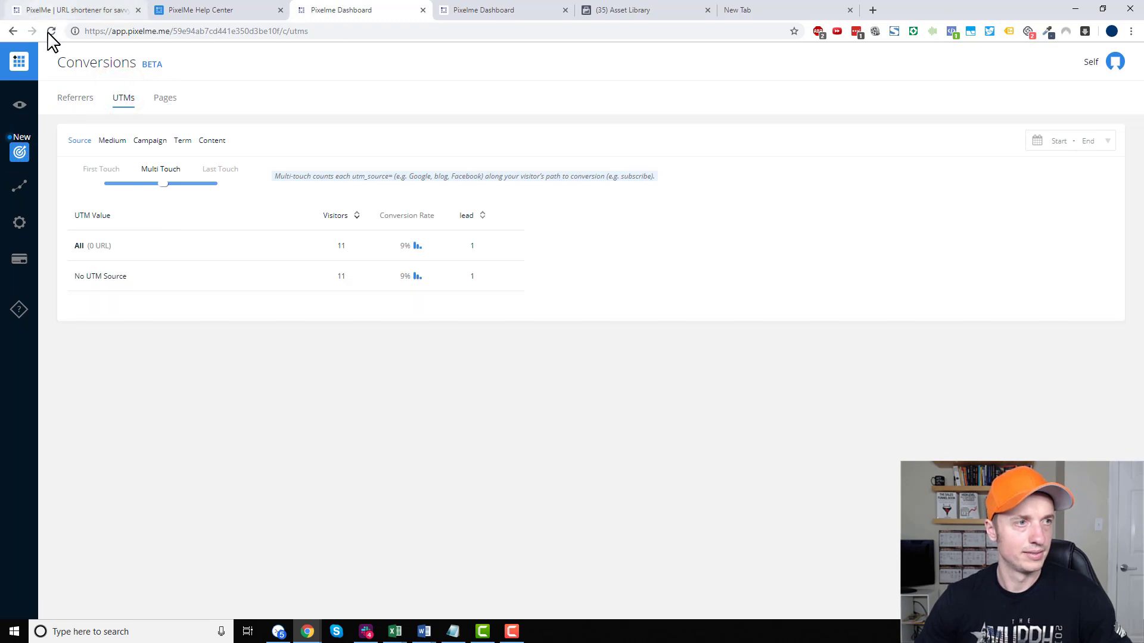
{"action": "left_click", "coordinate": [51, 31]}
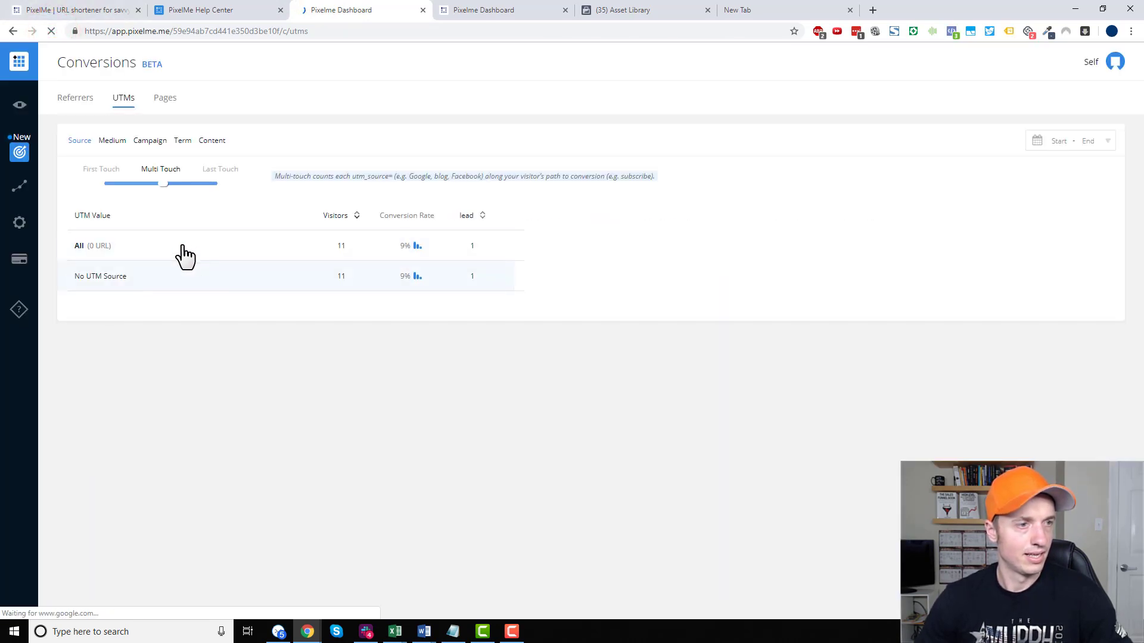
View the UTM conversions by medium, source, campaign, term and content.
{"action": "left_click", "coordinate": [114, 143]}
{"action": "left_click", "coordinate": [78, 142]}
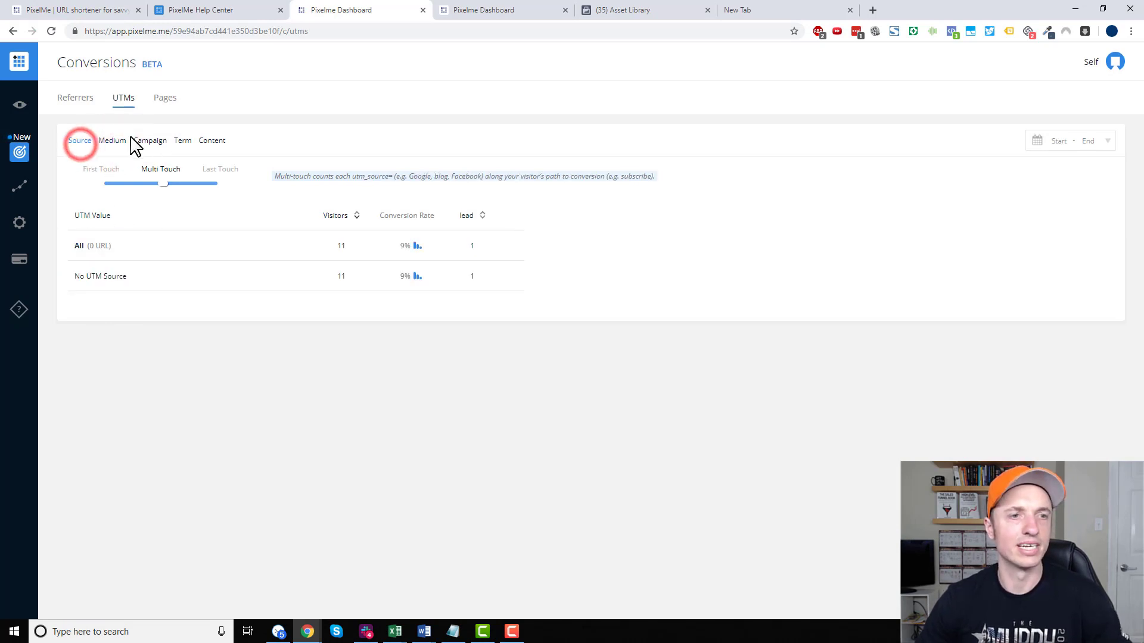
{"action": "left_click", "coordinate": [157, 142]}
{"action": "left_click", "coordinate": [181, 141]}
{"action": "left_click", "coordinate": [213, 143]}
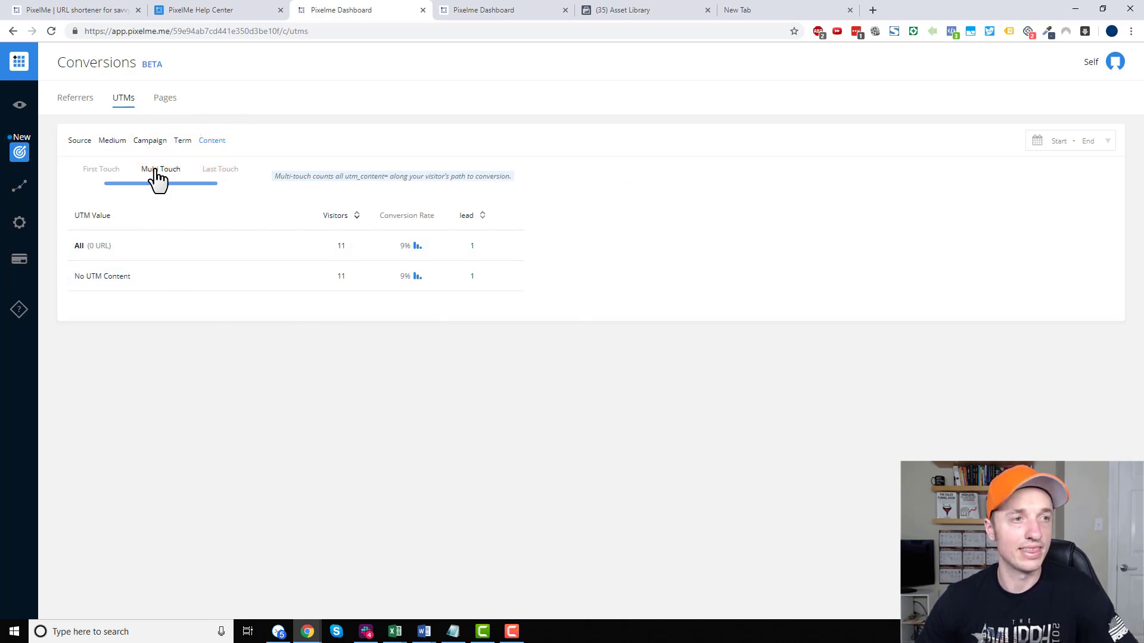
Review the conversions report by website page, looking through the listed page URLs.
{"action": "left_click", "coordinate": [165, 102]}
{"action": "scroll", "coordinate": [523, 284], "scroll_direction": "down", "scroll_amount": 2}
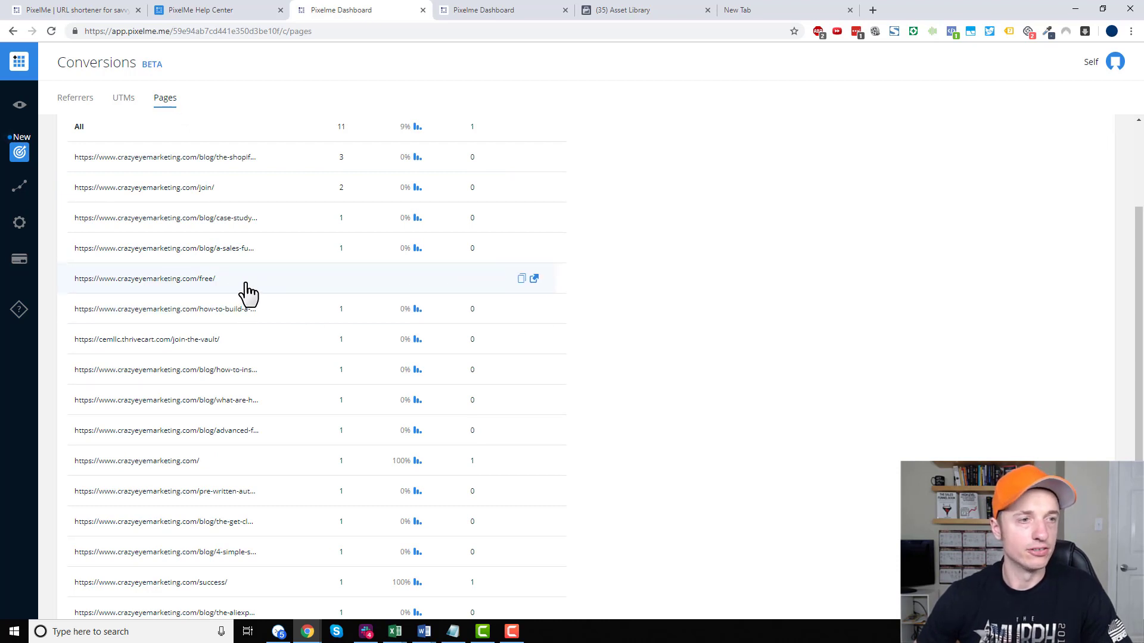
{"action": "scroll", "coordinate": [225, 296], "scroll_direction": "up", "scroll_amount": 2}
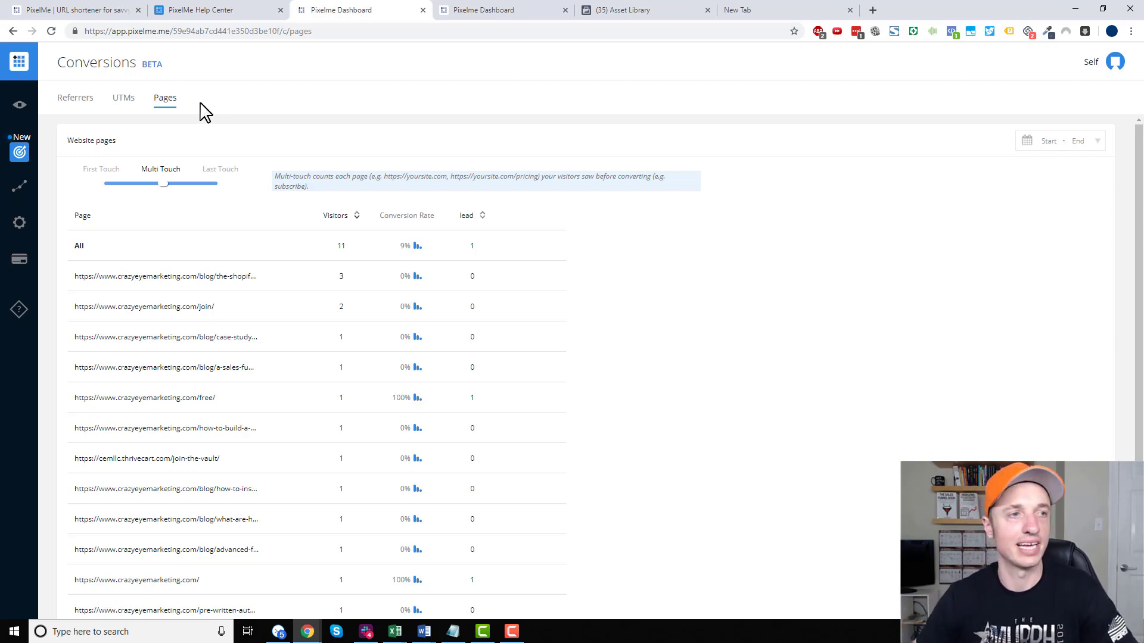
Display the global click analytics for the last 90 days.
{"action": "left_click", "coordinate": [19, 186]}
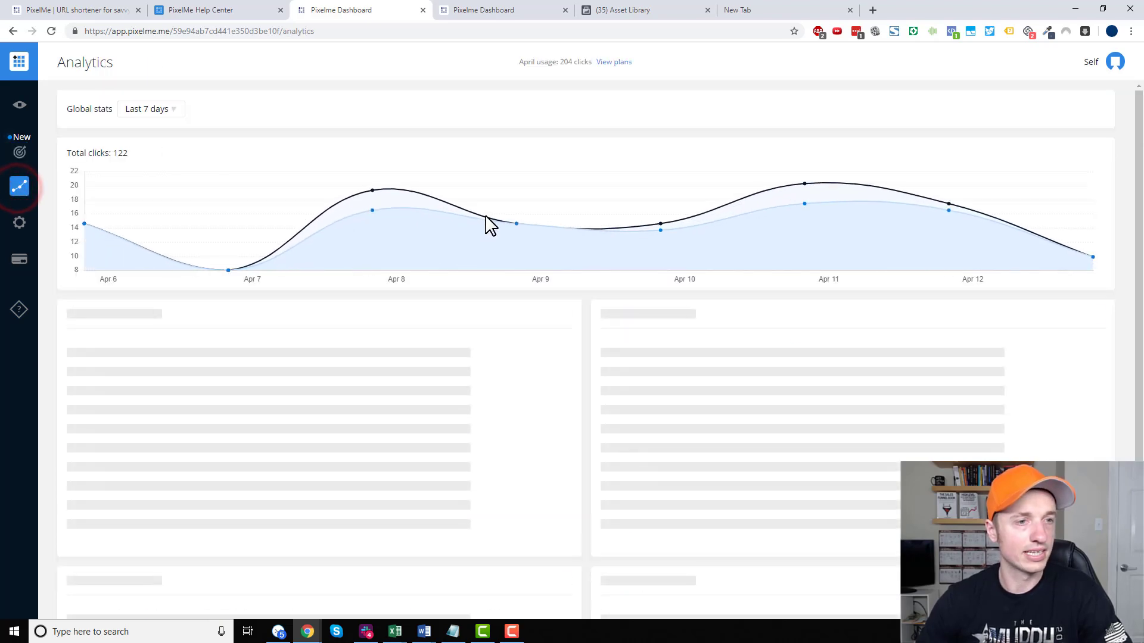
{"action": "scroll", "coordinate": [409, 184], "scroll_direction": "down", "scroll_amount": 1}
{"action": "scroll", "coordinate": [290, 213], "scroll_direction": "up", "scroll_amount": 1}
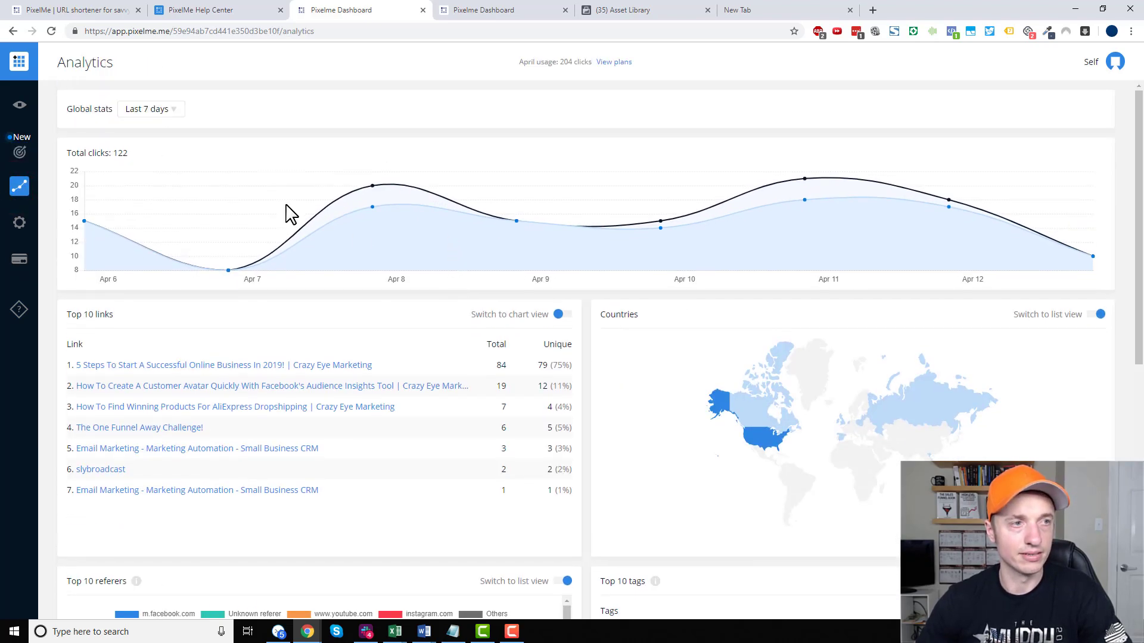
{"action": "left_click", "coordinate": [159, 107]}
{"action": "left_click", "coordinate": [167, 173]}
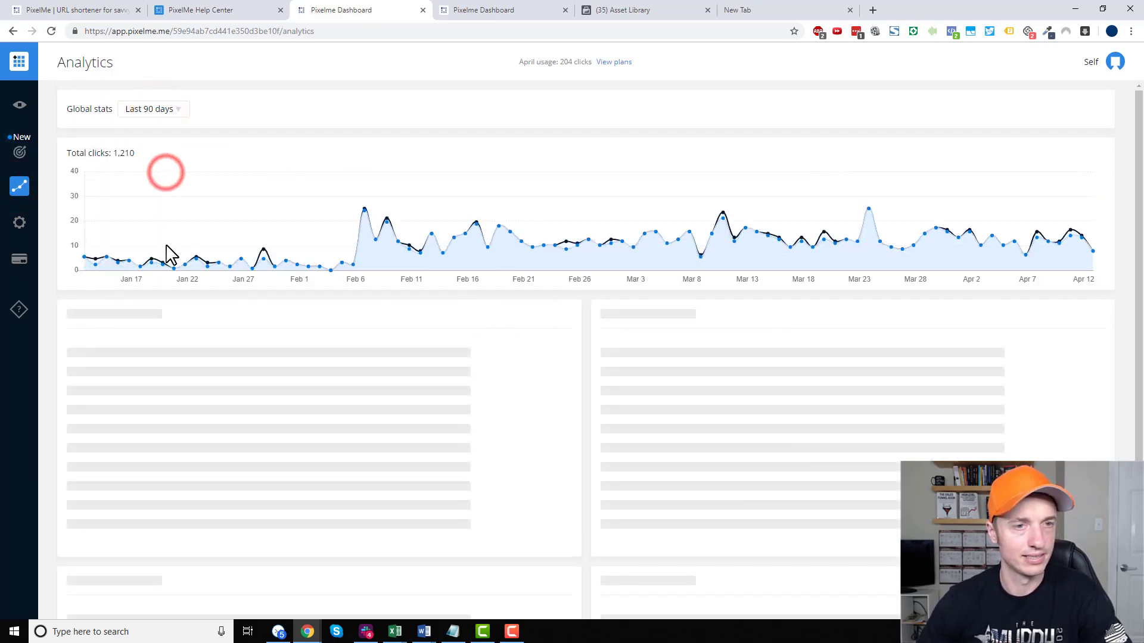
Examine the analytics for top links, countries, referrers, tags, browsers and operating systems.
{"action": "scroll", "coordinate": [705, 166], "scroll_direction": "down", "scroll_amount": 2}
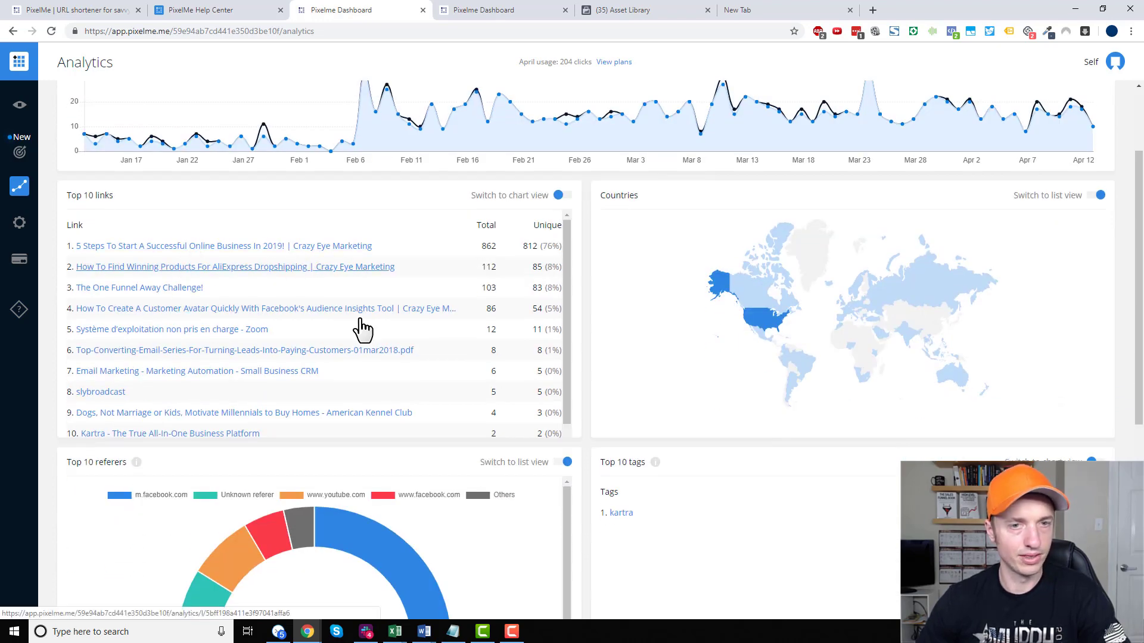
{"action": "scroll", "coordinate": [775, 316], "scroll_direction": "down", "scroll_amount": 6}
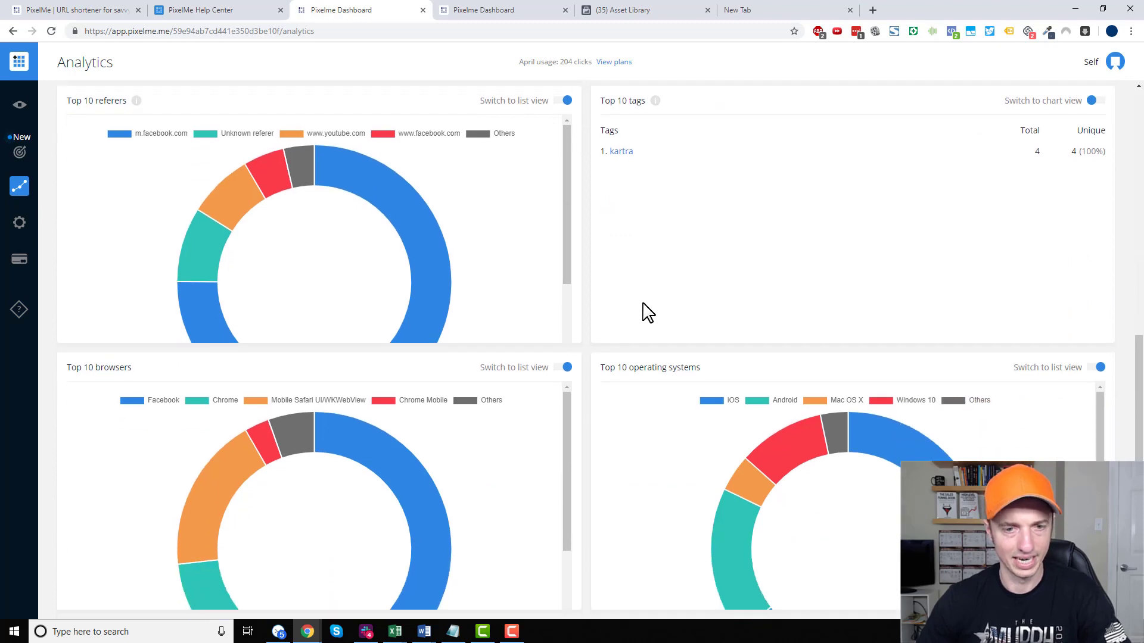
{"action": "scroll", "coordinate": [566, 339], "scroll_direction": "up", "scroll_amount": 8}
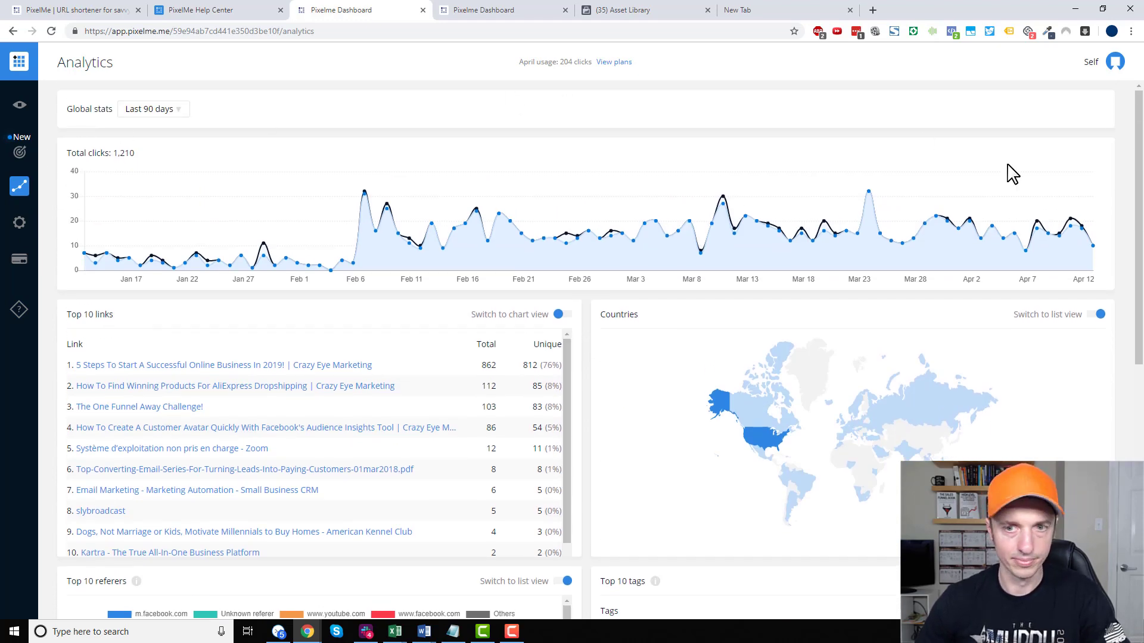
Review the account settings for pixels, custom domain, conversion tracking code and team members.
{"action": "left_click", "coordinate": [20, 225]}
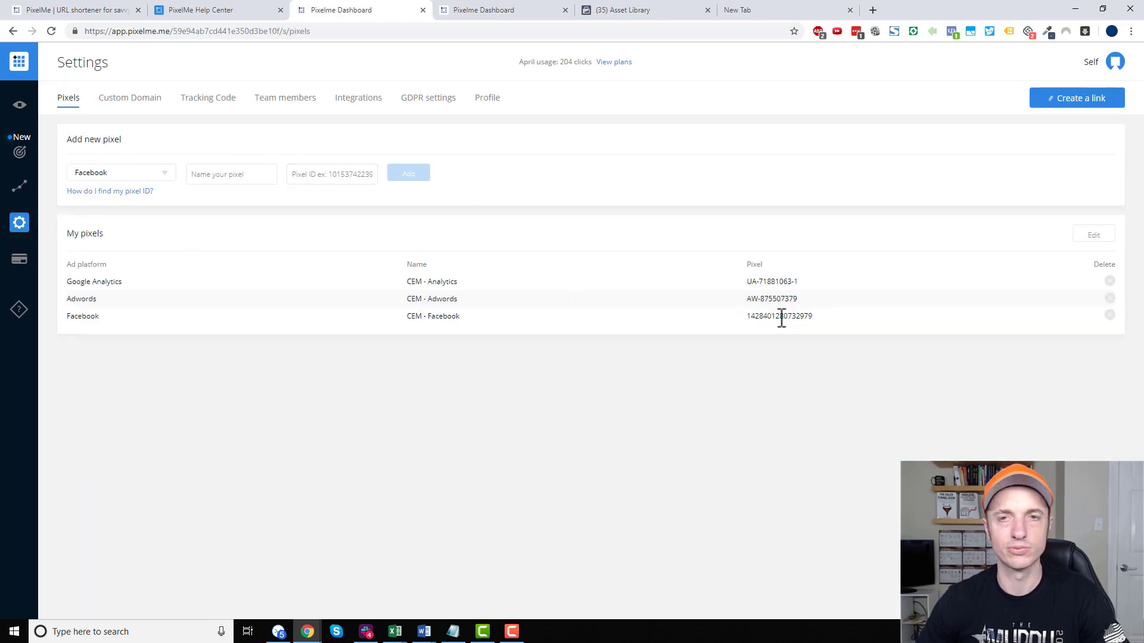
{"action": "left_click", "coordinate": [122, 98]}
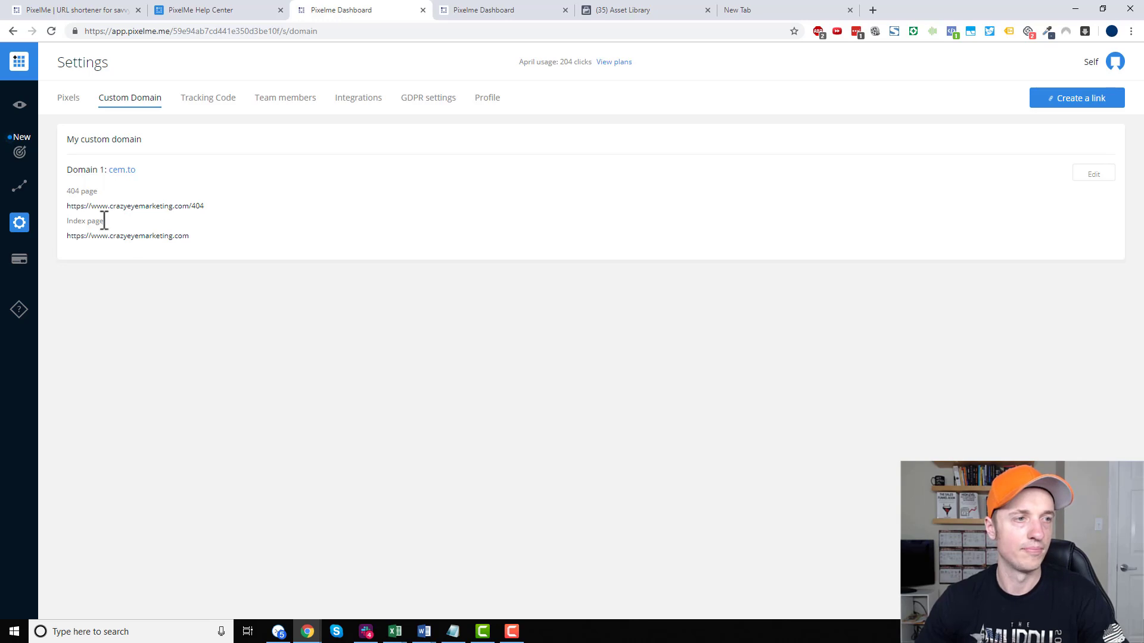
{"action": "left_click", "coordinate": [210, 97]}
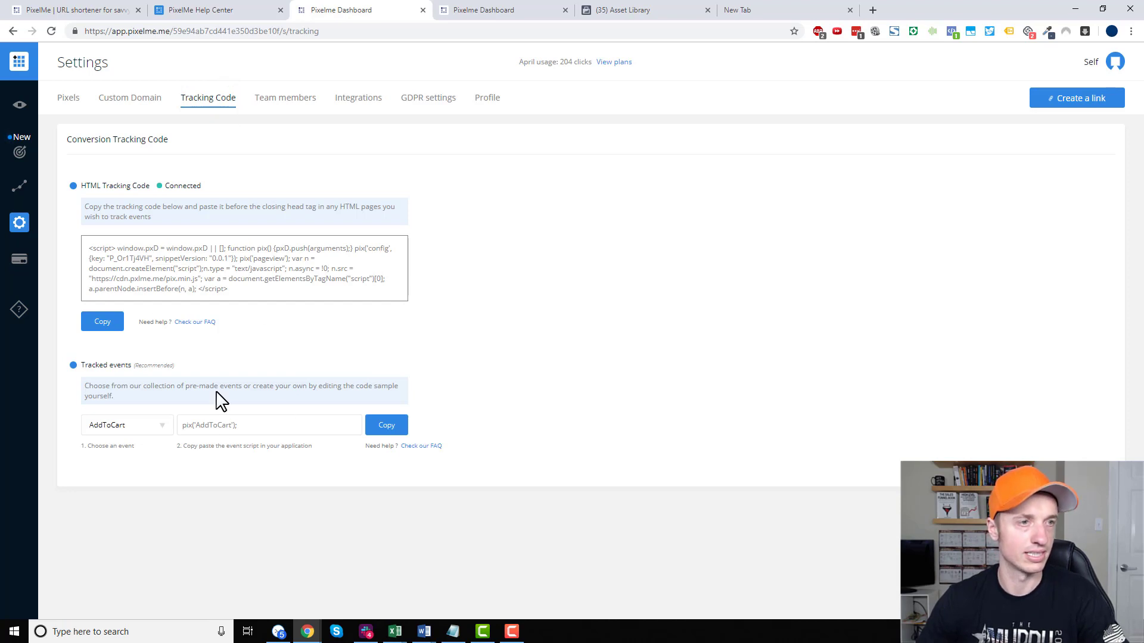
{"action": "left_click", "coordinate": [297, 103]}
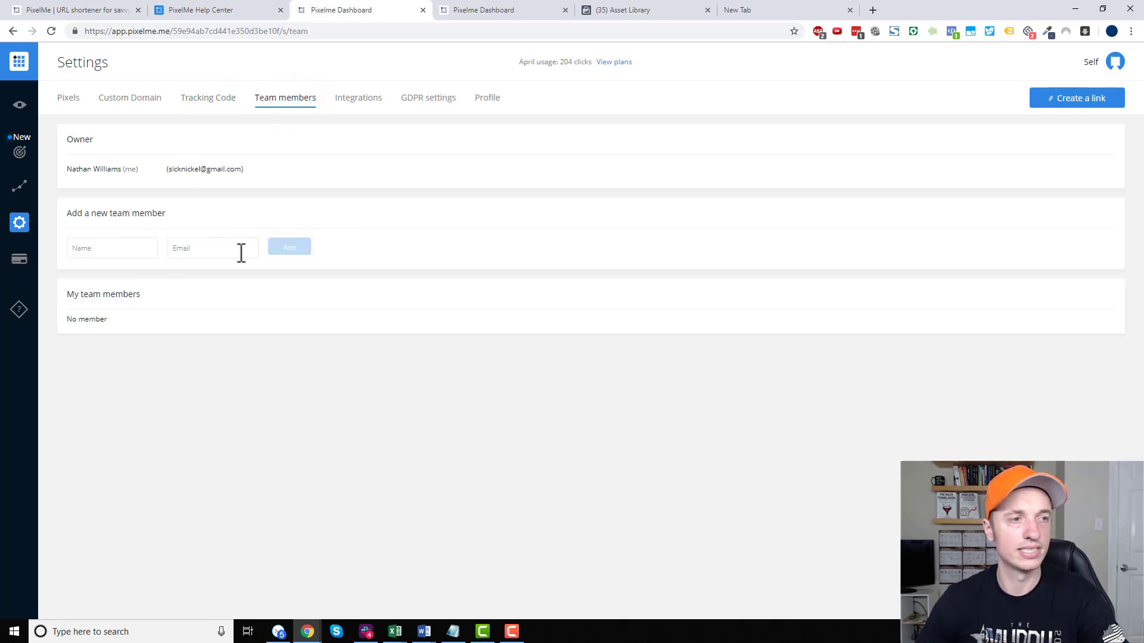
Check the integrations settings and view the PixelMe API documentation.
{"action": "left_click", "coordinate": [359, 99]}
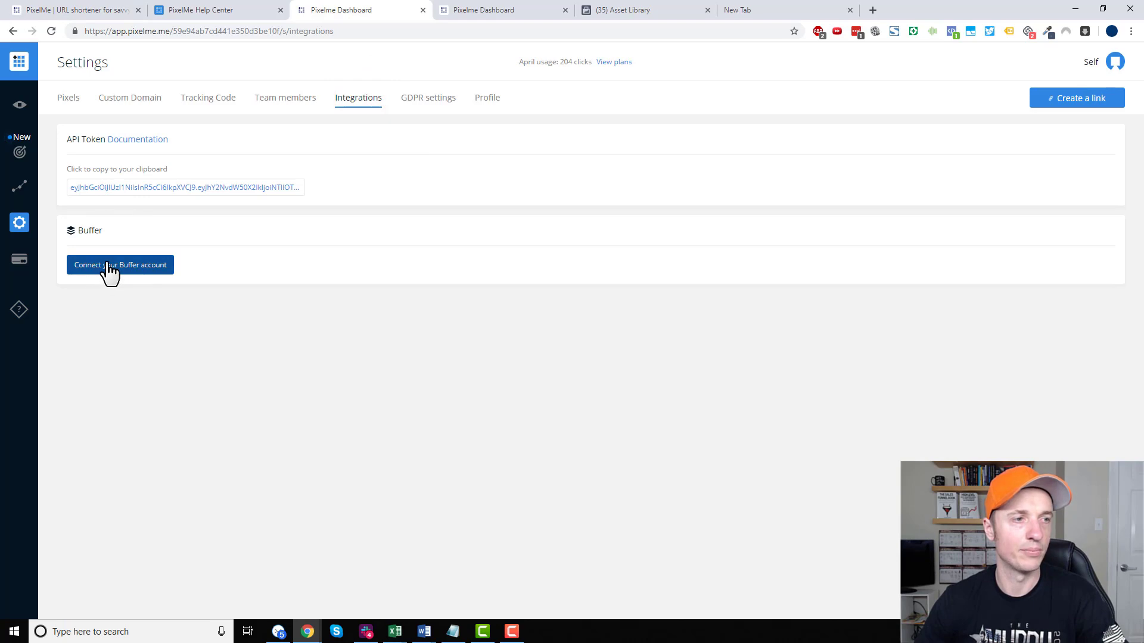
{"action": "left_click", "coordinate": [131, 141]}
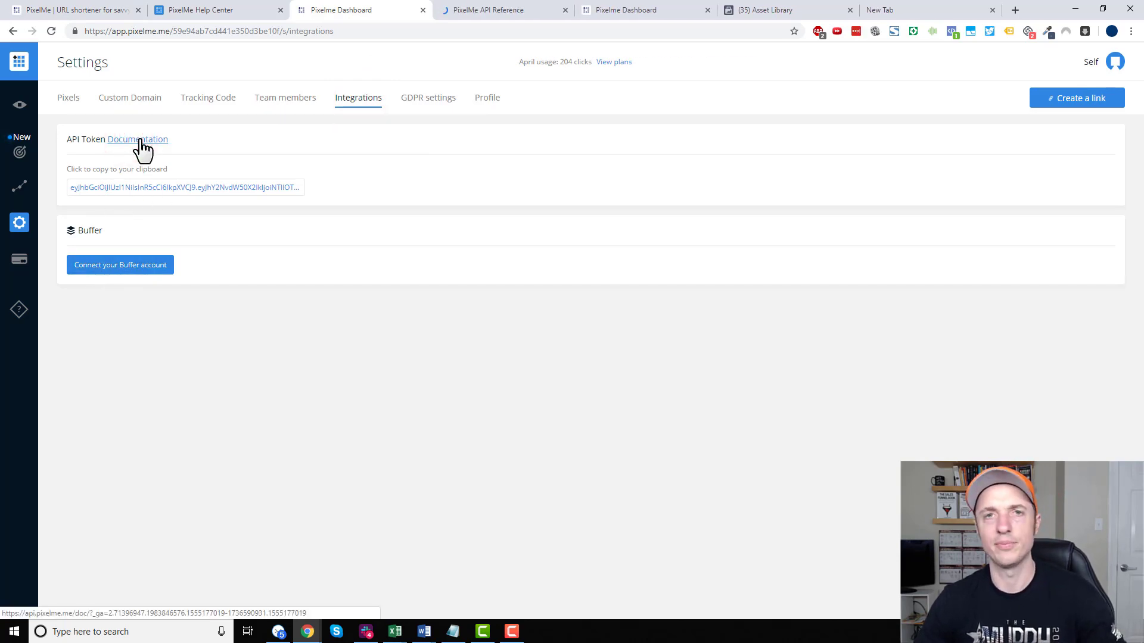
{"action": "left_click", "coordinate": [462, 8]}
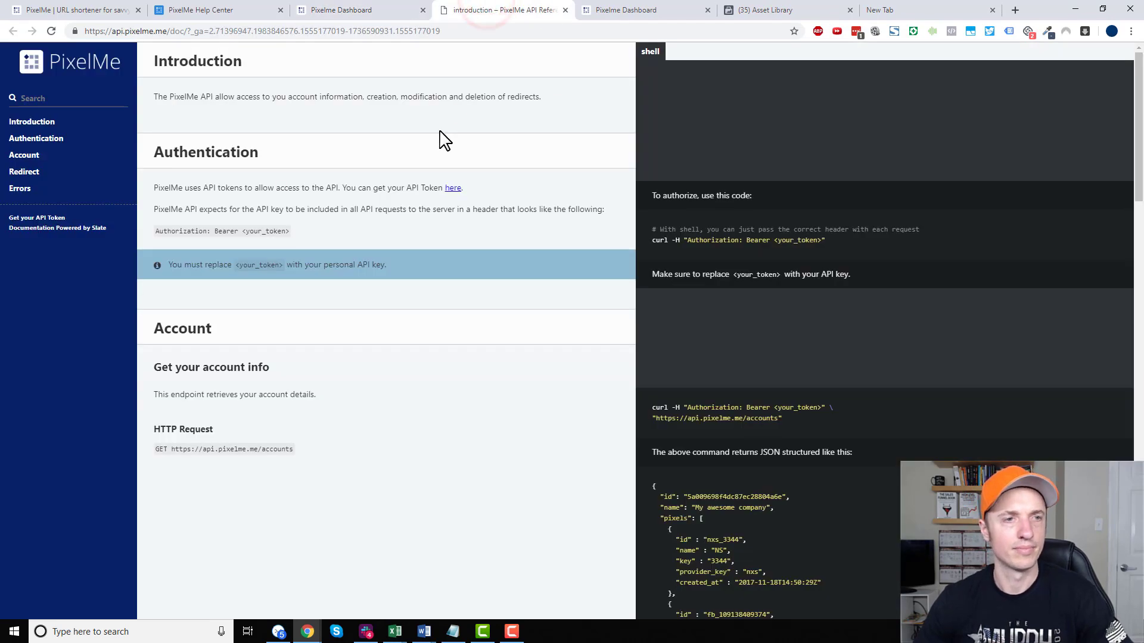
Return to the dashboard settings and view the GDPR, profile and billing pages.
{"action": "left_click", "coordinate": [365, 11]}
{"action": "left_click", "coordinate": [419, 100]}
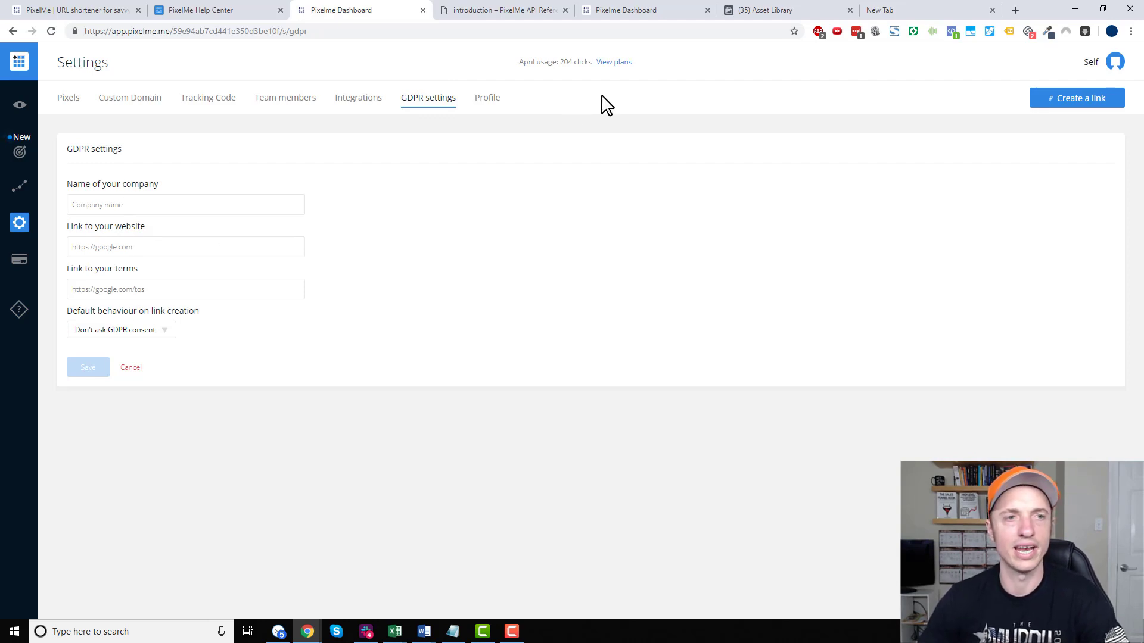
{"action": "left_click", "coordinate": [487, 97]}
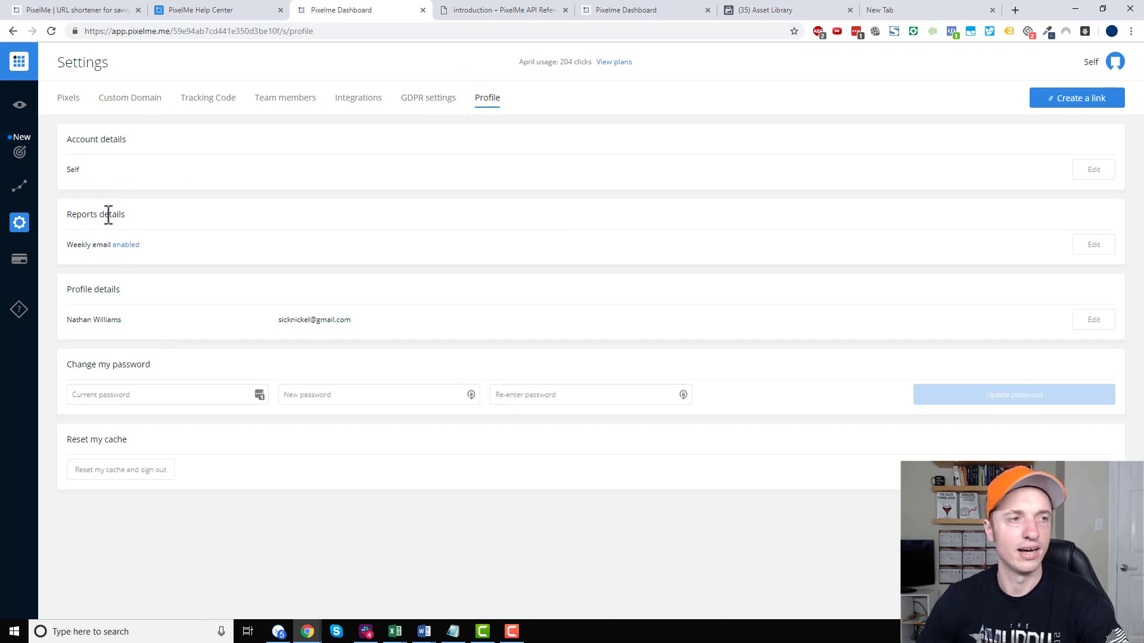
{"action": "left_click", "coordinate": [20, 265]}
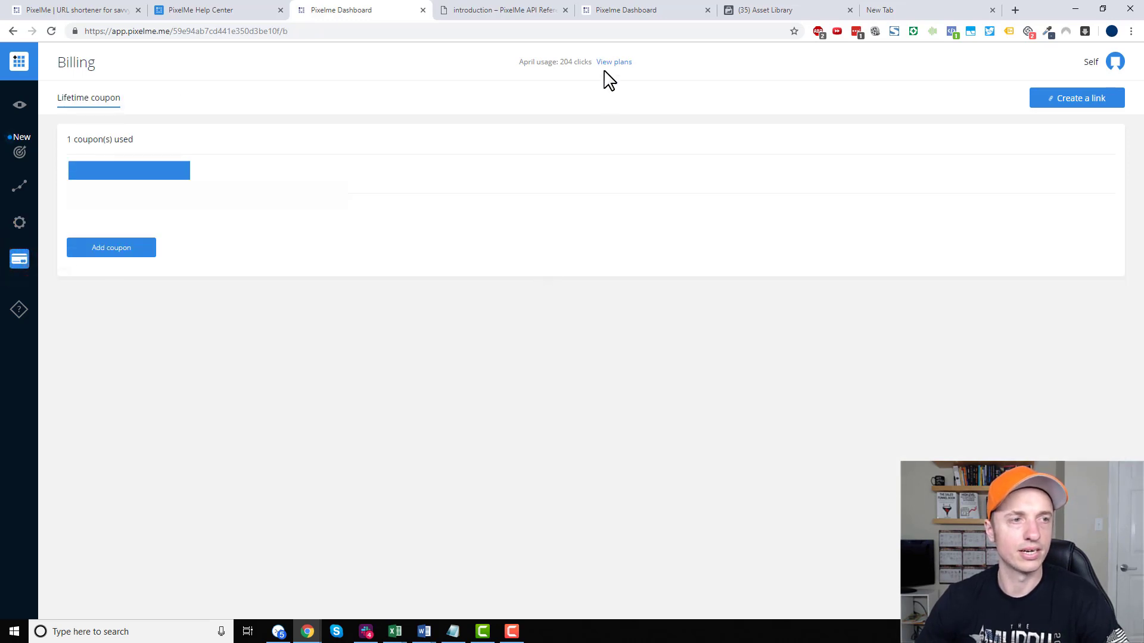
Browse the article collections in the PixelMe Help Center and go back to the PixelMe homepage.
{"action": "left_click", "coordinate": [23, 307]}
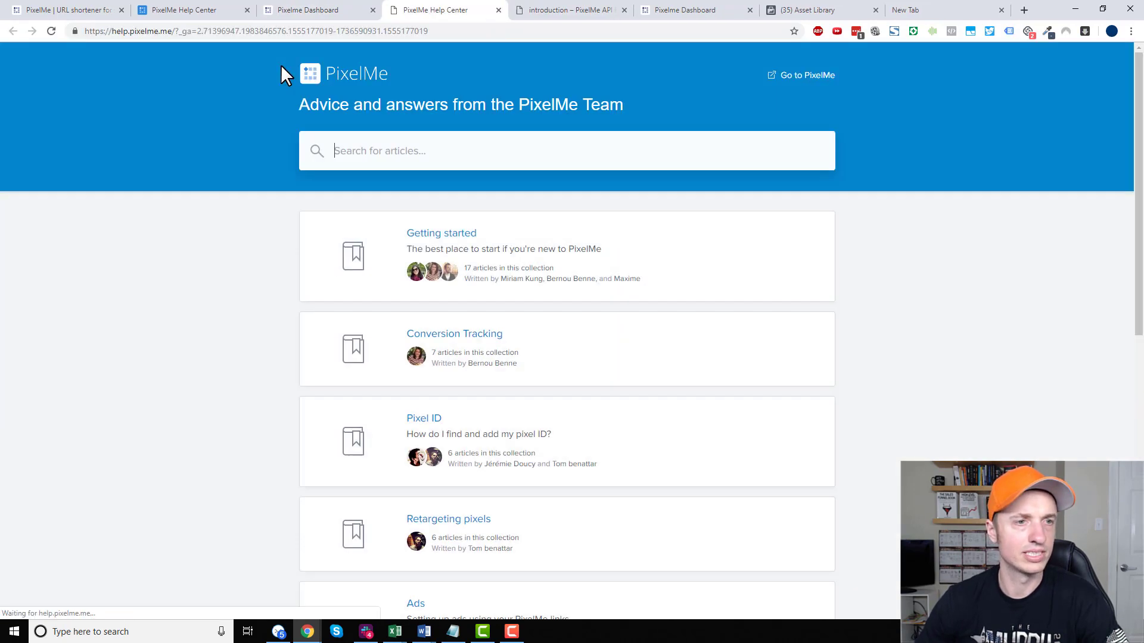
{"action": "left_click", "coordinate": [202, 10]}
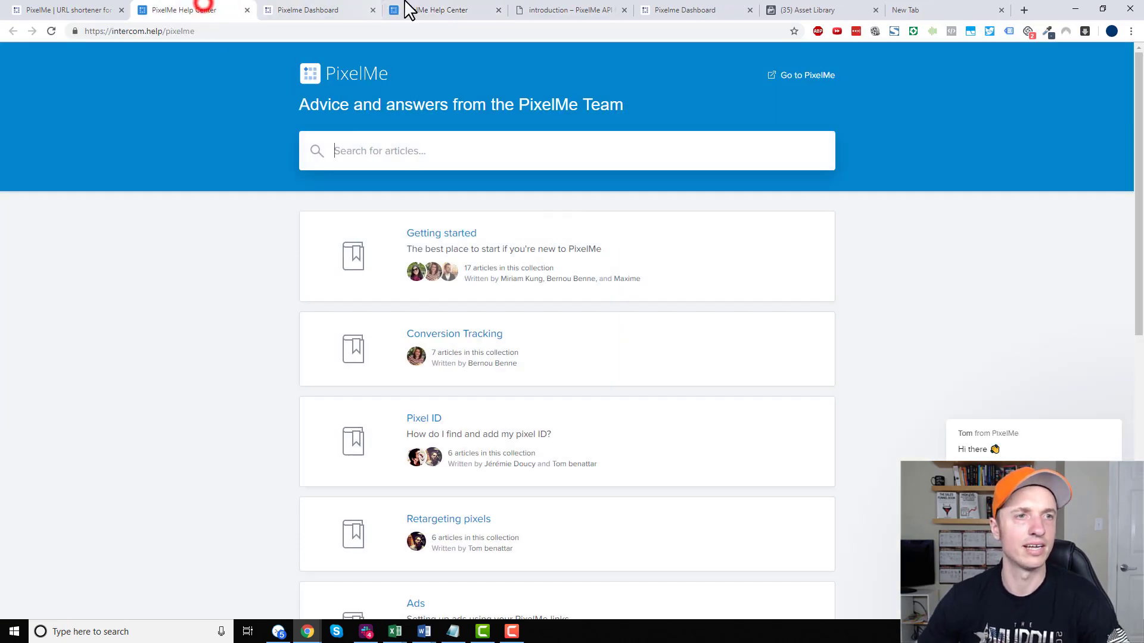
{"action": "scroll", "coordinate": [510, 298], "scroll_direction": "down", "scroll_amount": 5}
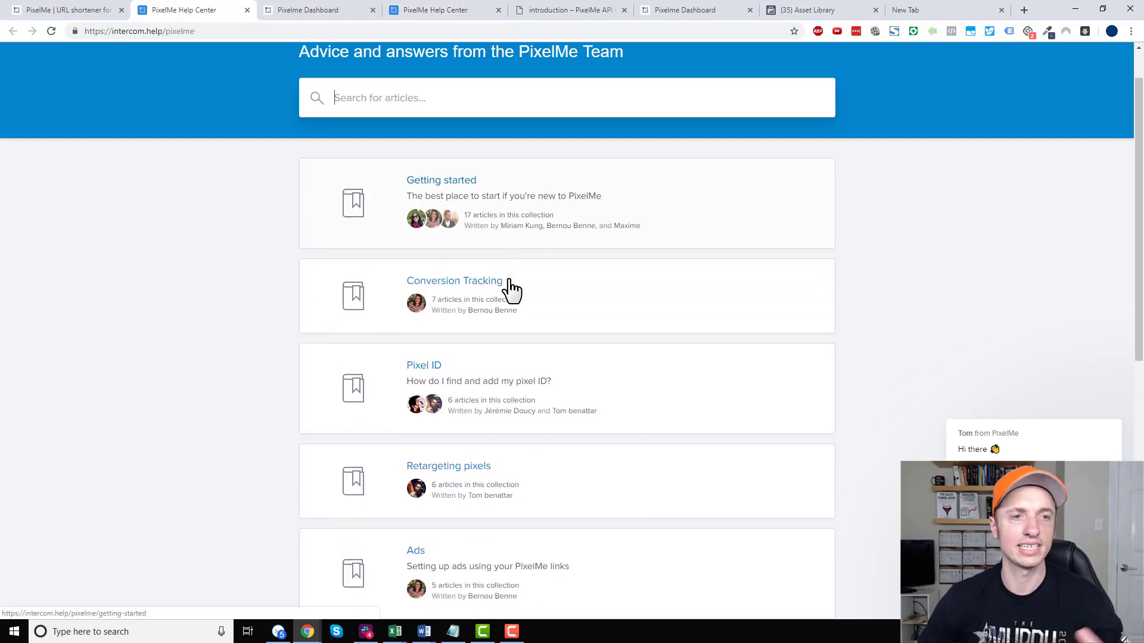
{"action": "scroll", "coordinate": [507, 338], "scroll_direction": "down", "scroll_amount": 1}
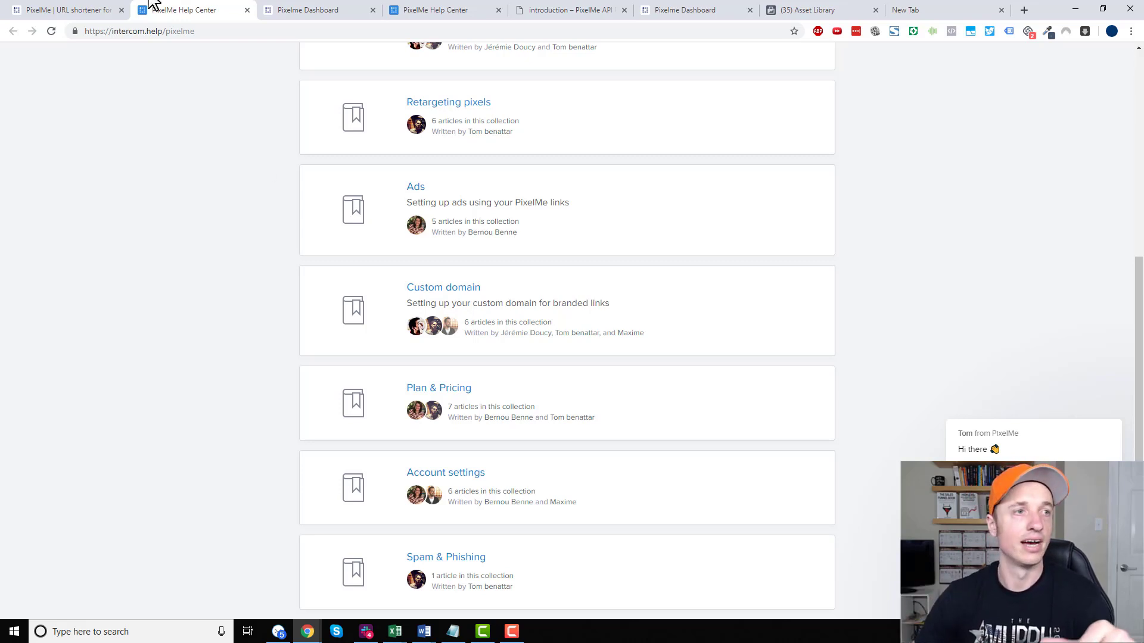
{"action": "left_click", "coordinate": [59, 9]}
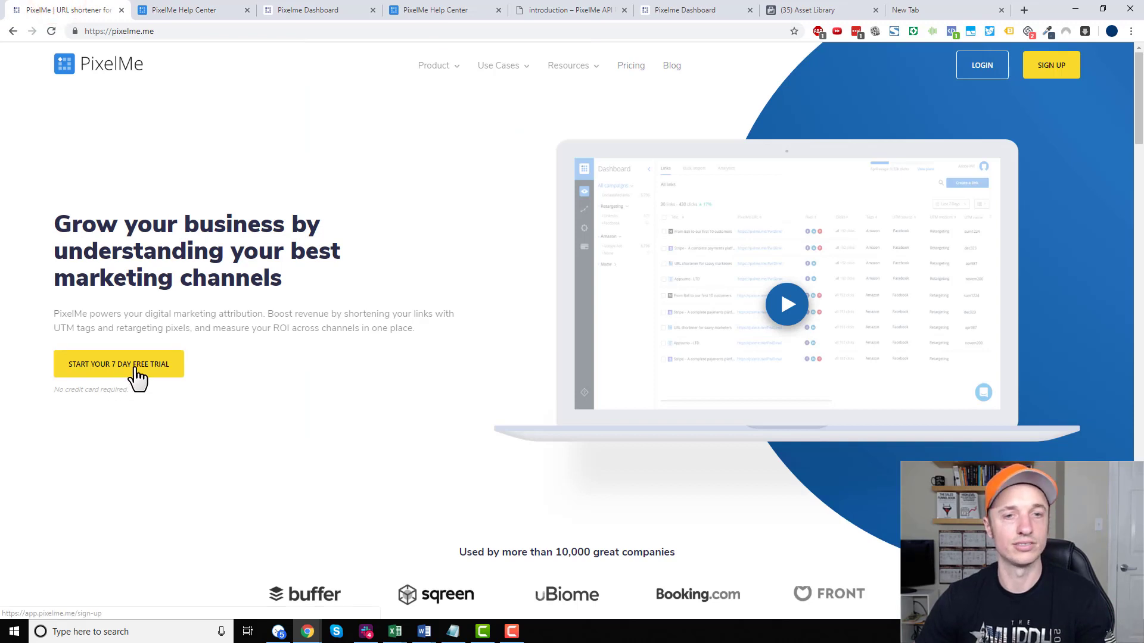